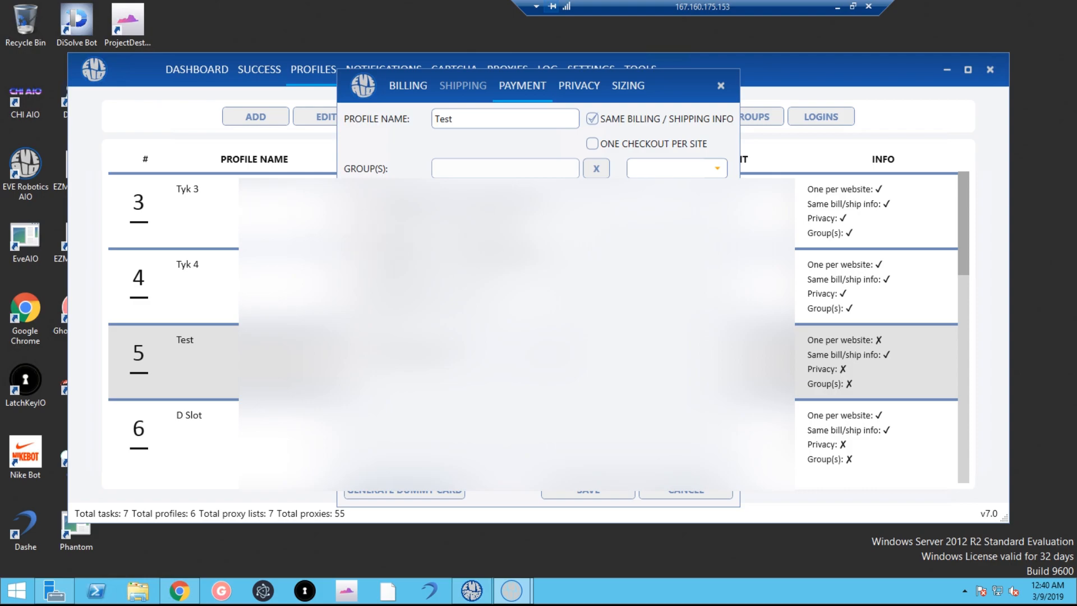
# Turn on Privacy.com in the Test profile's Privacy tab and move the captcha solver window aside.
pyautogui.click(574, 90)
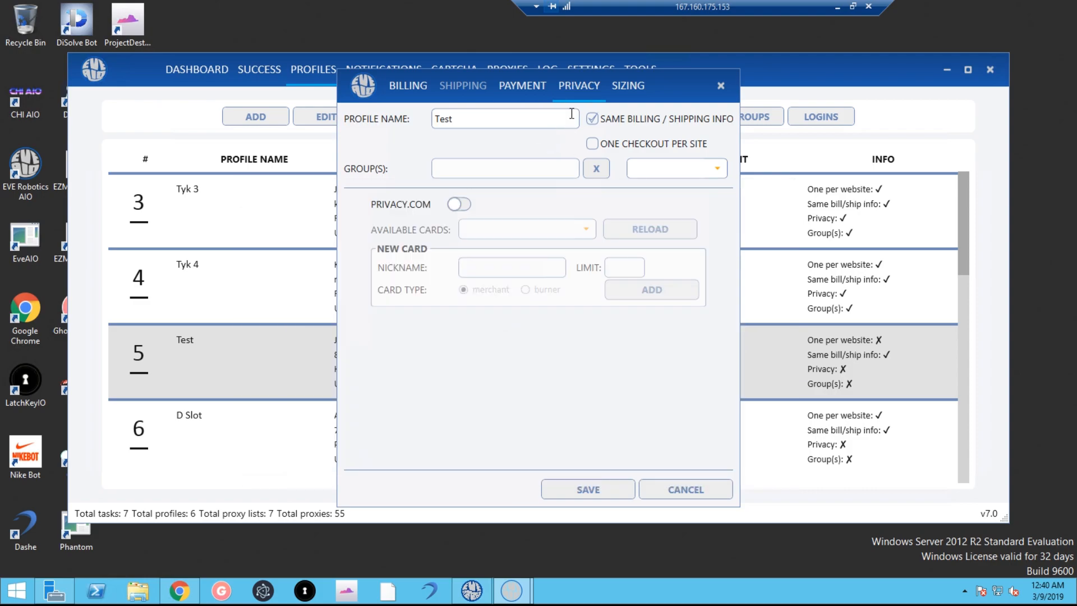
pyautogui.click(459, 204)
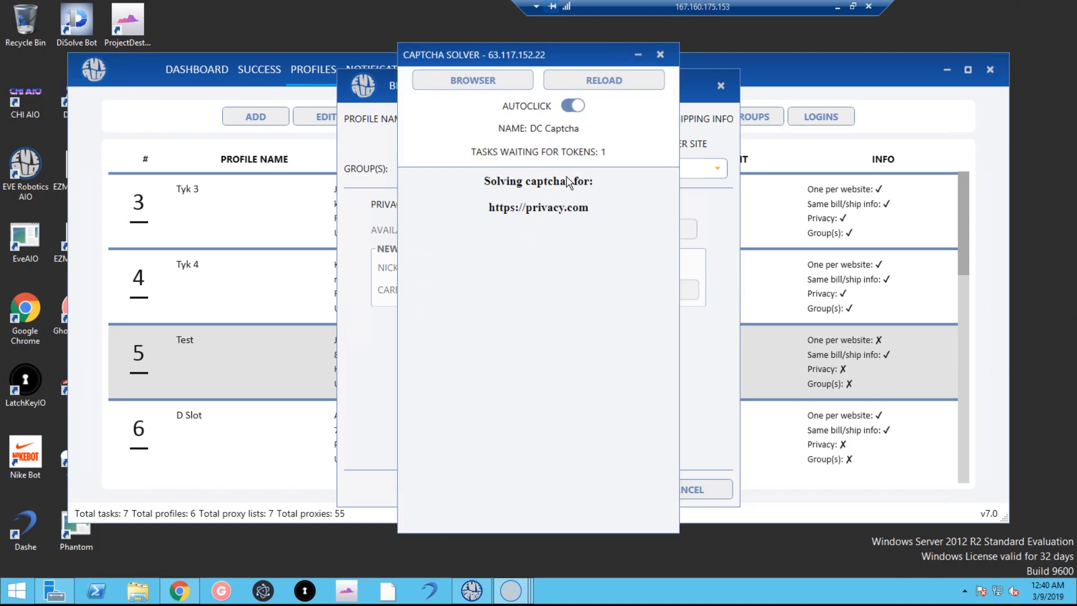
pyautogui.moveTo(529, 46); pyautogui.dragTo(673, 71)
pyautogui.click(724, 106)
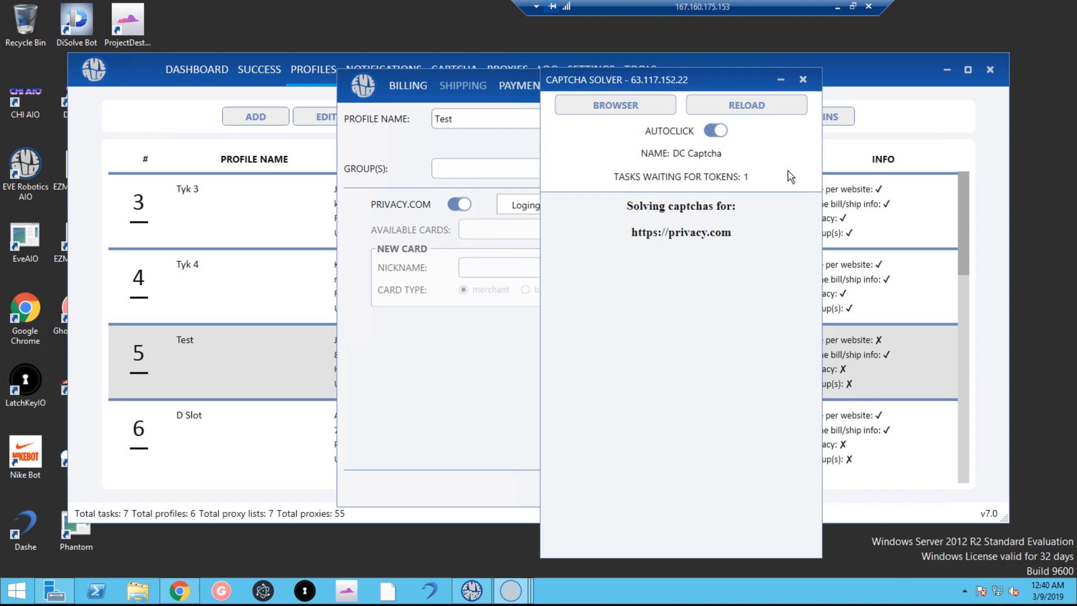
# Reopen Test's Privacy tab, close the captcha solver, and list the available Privacy cards.
pyautogui.click(799, 80)
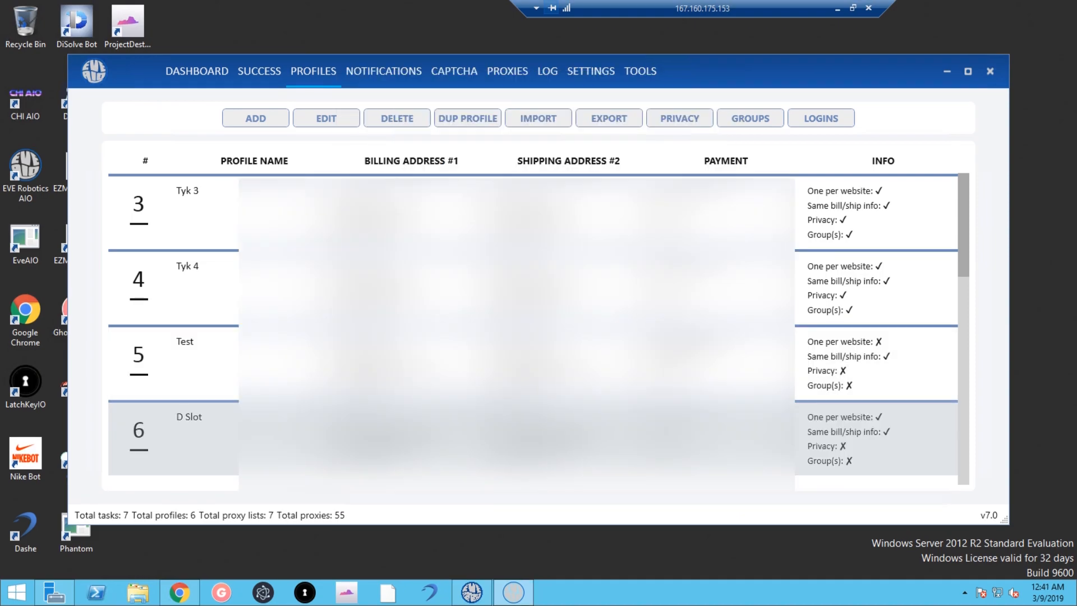
pyautogui.click(325, 118)
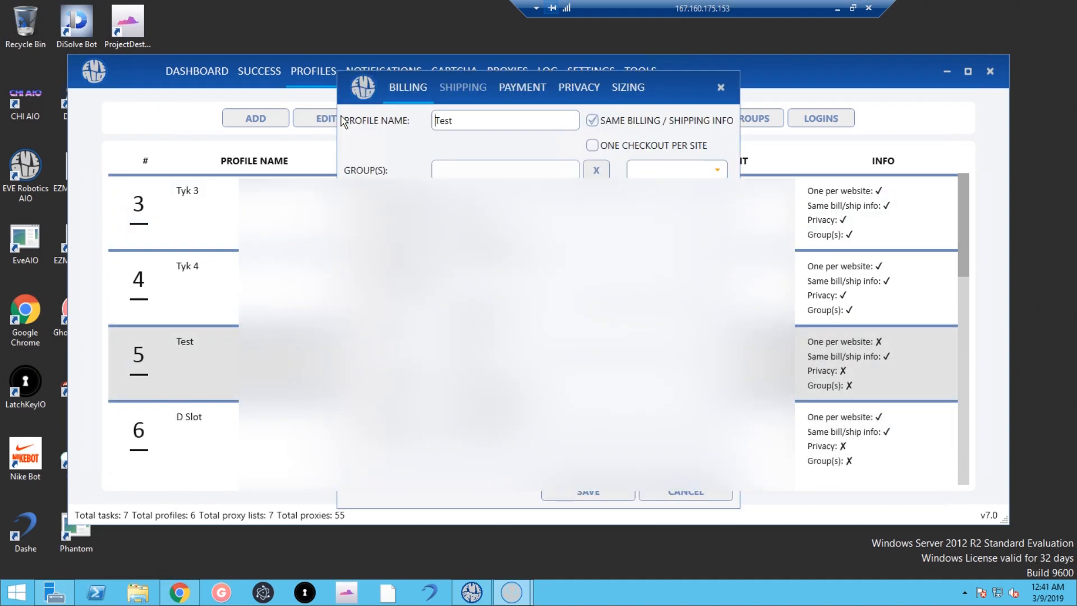
pyautogui.click(561, 89)
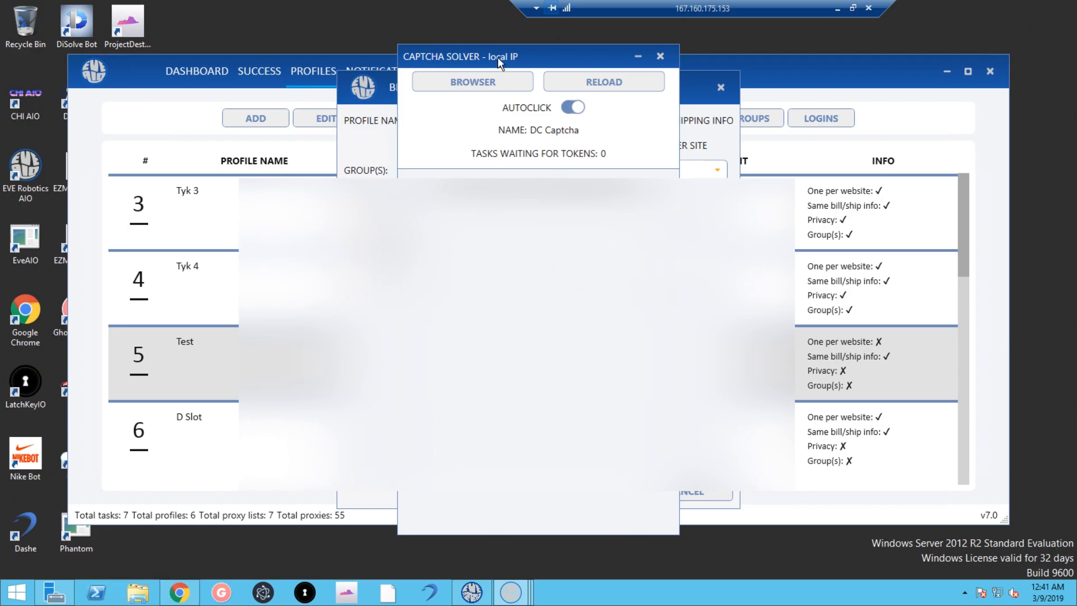
pyautogui.moveTo(578, 63); pyautogui.dragTo(792, 85)
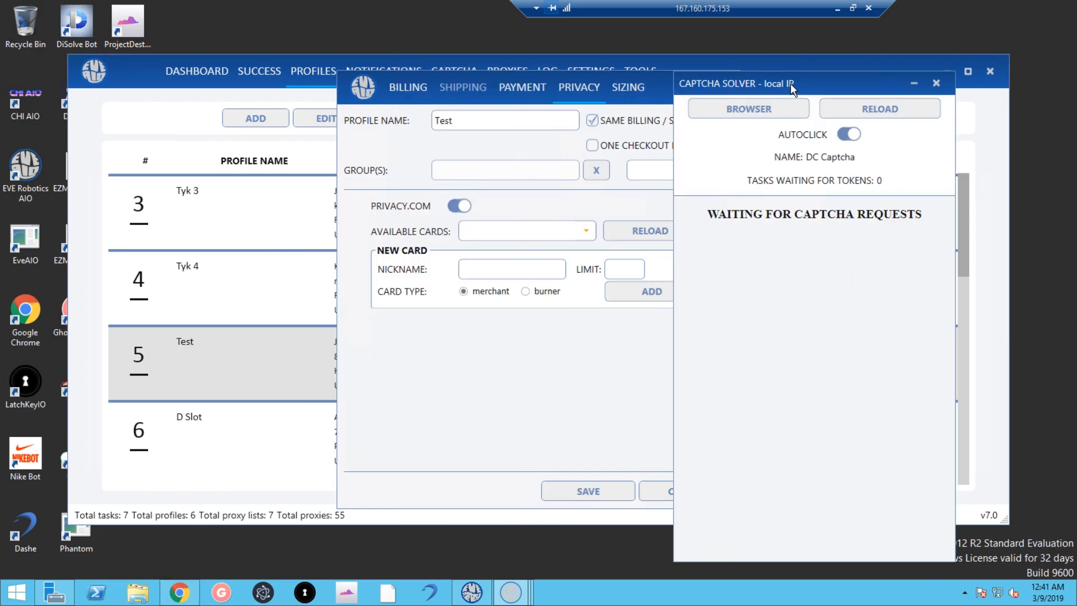
pyautogui.moveTo(537, 118); pyautogui.dragTo(656, 115)
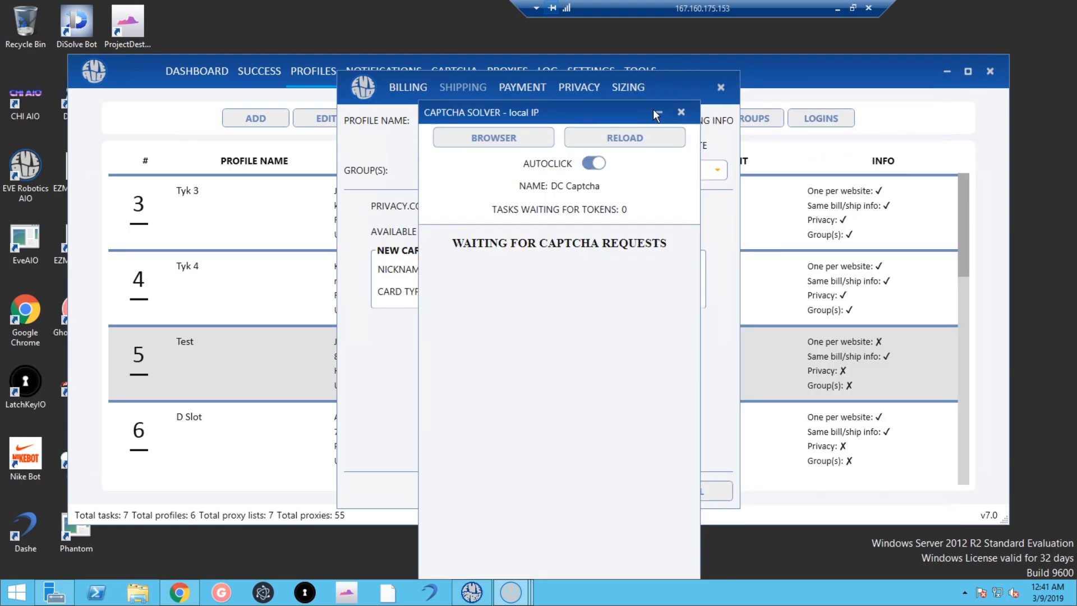
pyautogui.click(682, 112)
pyautogui.click(561, 233)
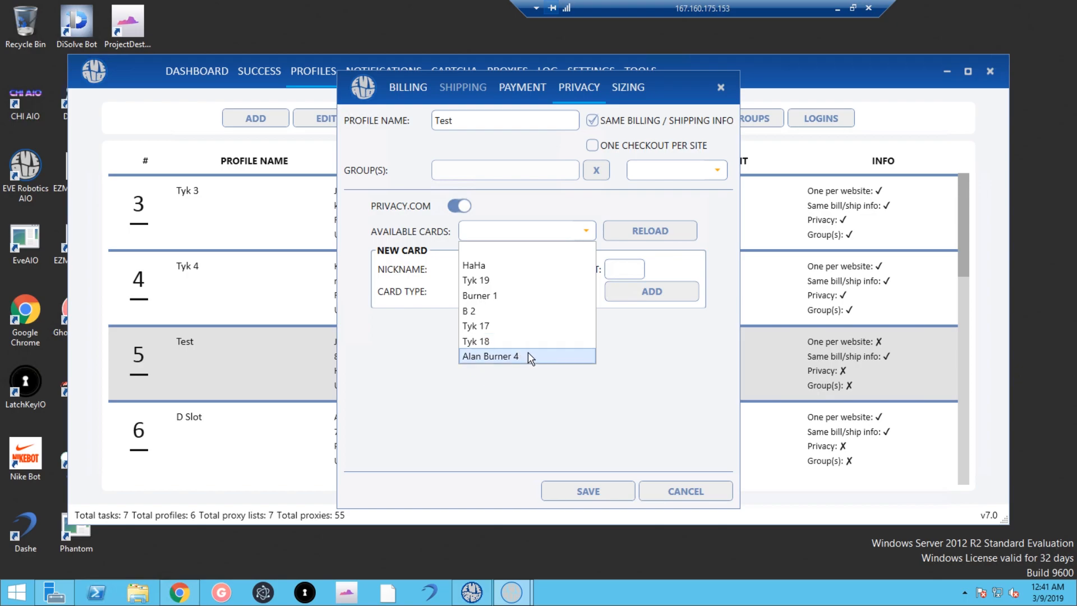
# From card B 2, add a burner Privacy card nicknamed 'lol' with a 200 limit.
pyautogui.click(644, 452)
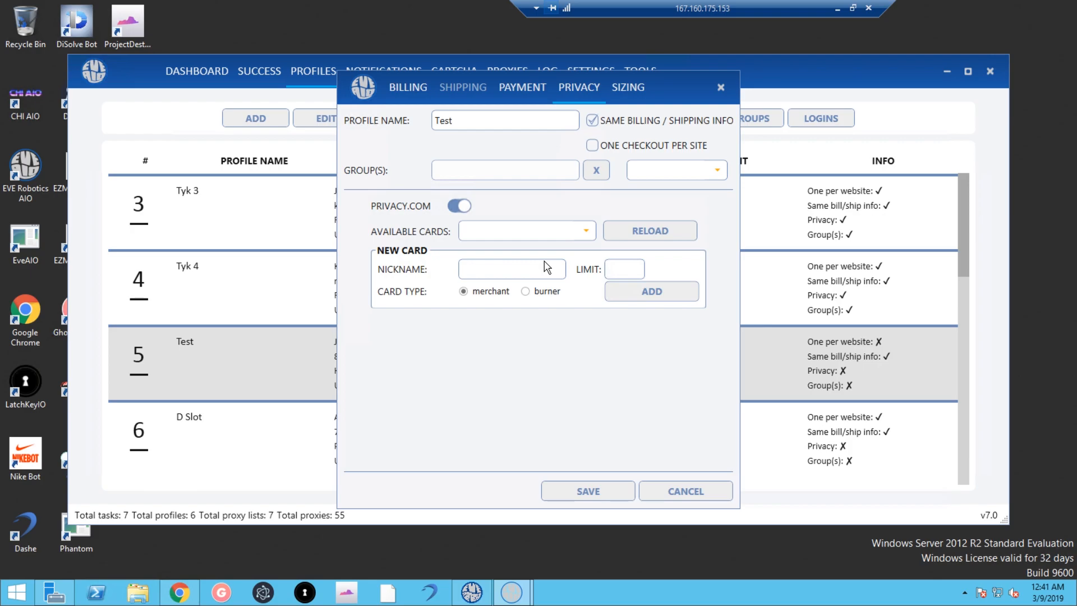
pyautogui.click(533, 231)
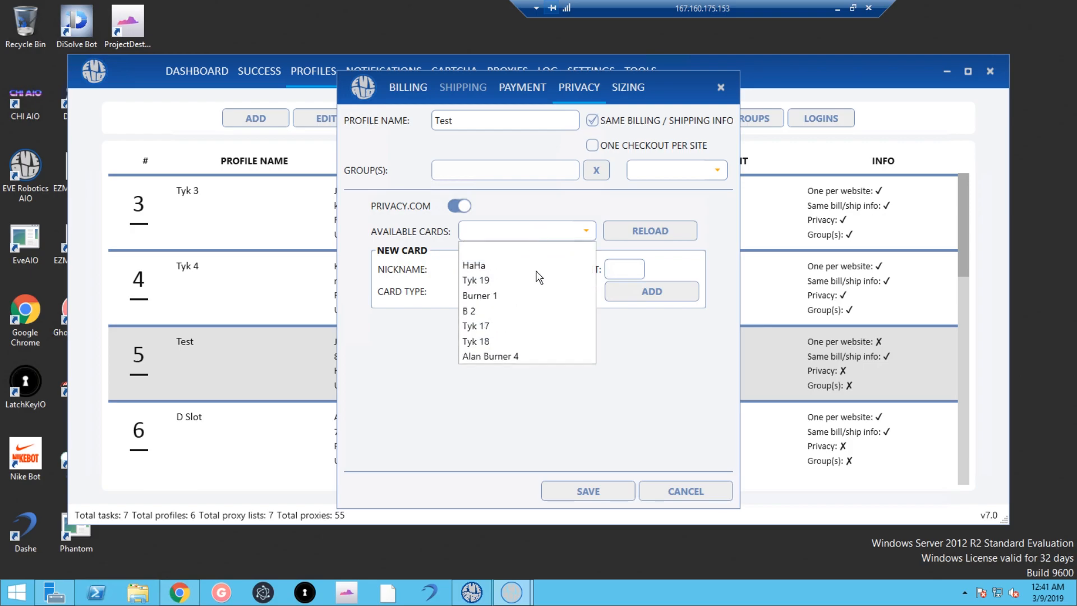
pyautogui.click(528, 311)
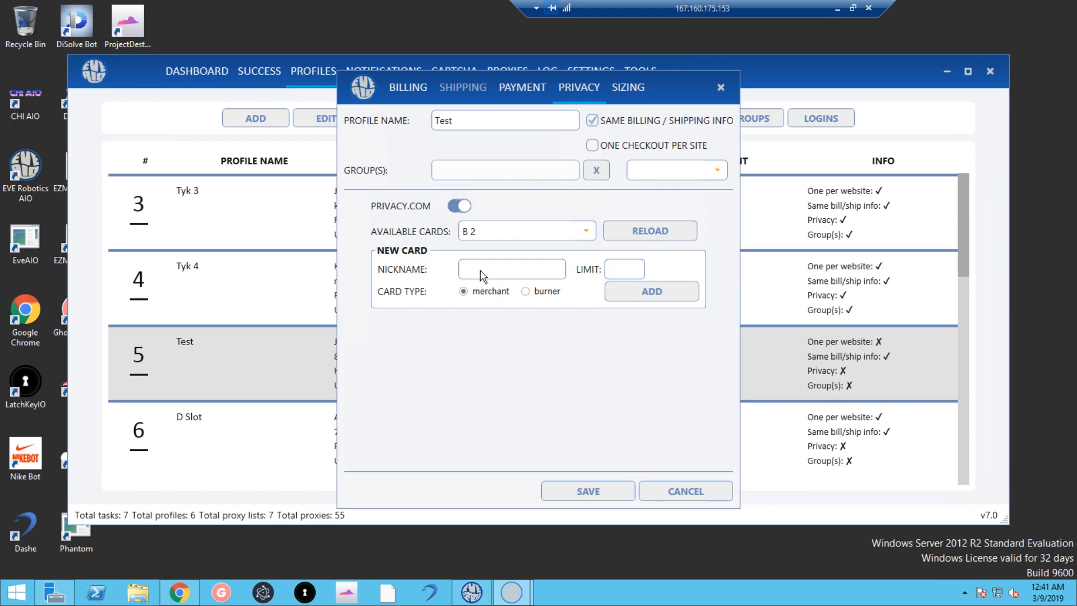
pyautogui.write('lol')
pyautogui.click(527, 293)
pyautogui.click(628, 271)
pyautogui.write('200')
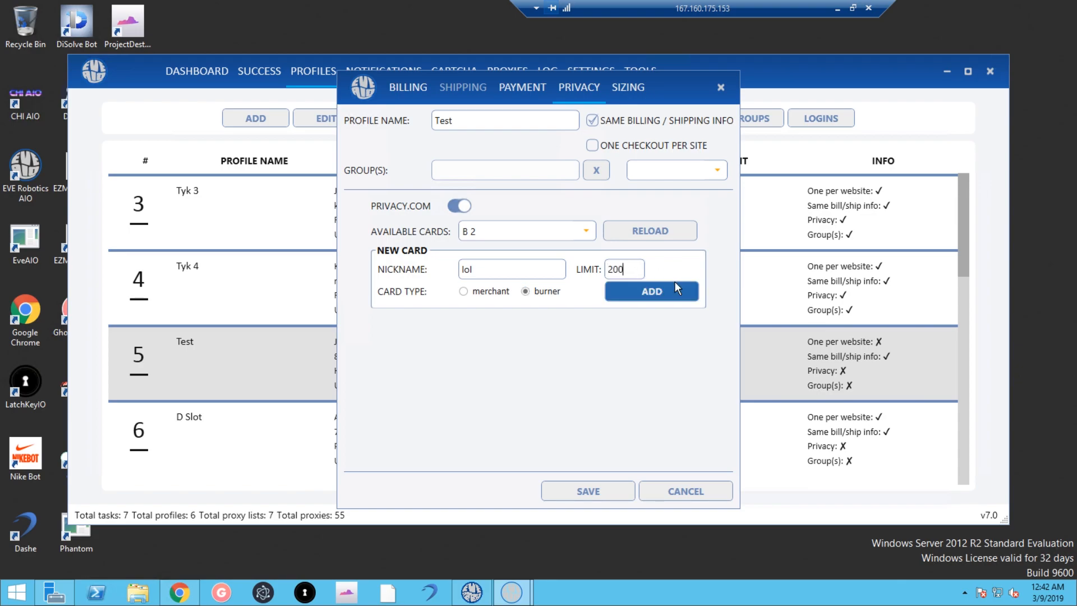
pyautogui.click(676, 287)
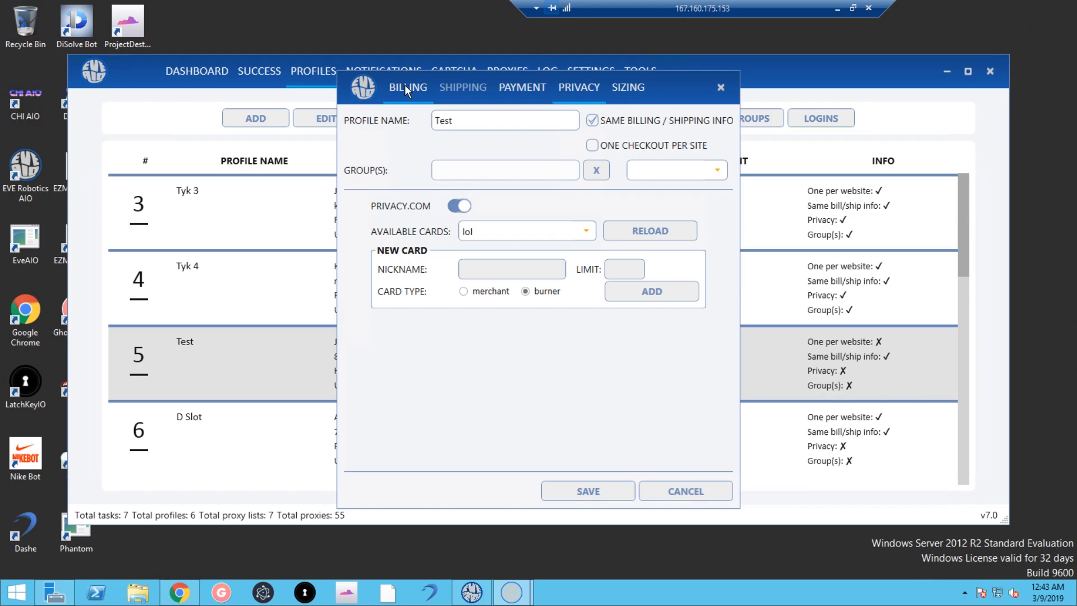
# Enter size 11.5 with profile-based sizing switched back off, and tick One Checkout Per Site.
pyautogui.click(622, 90)
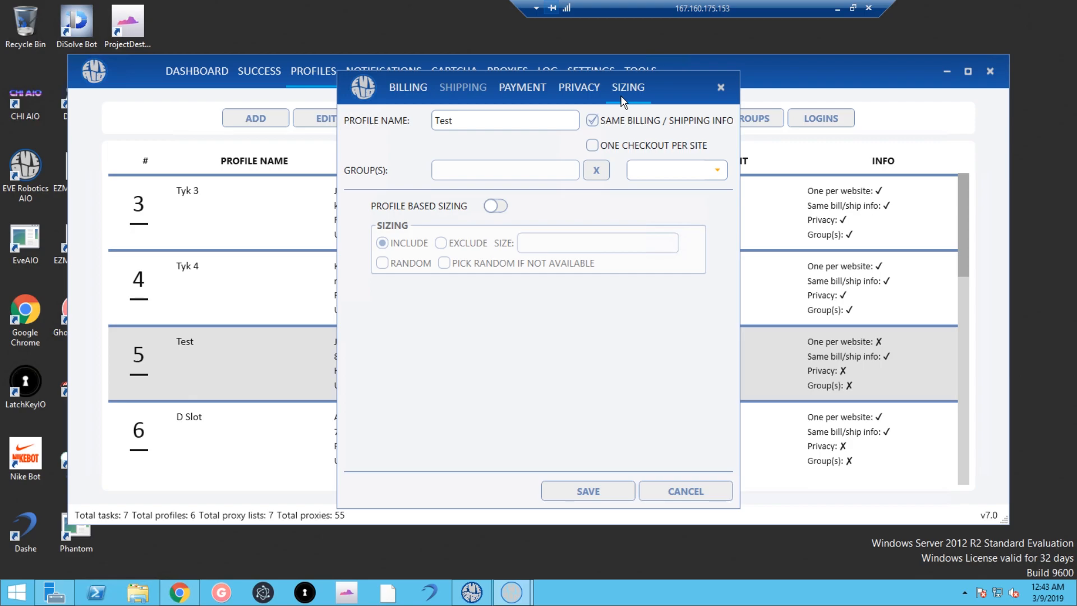
pyautogui.click(495, 207)
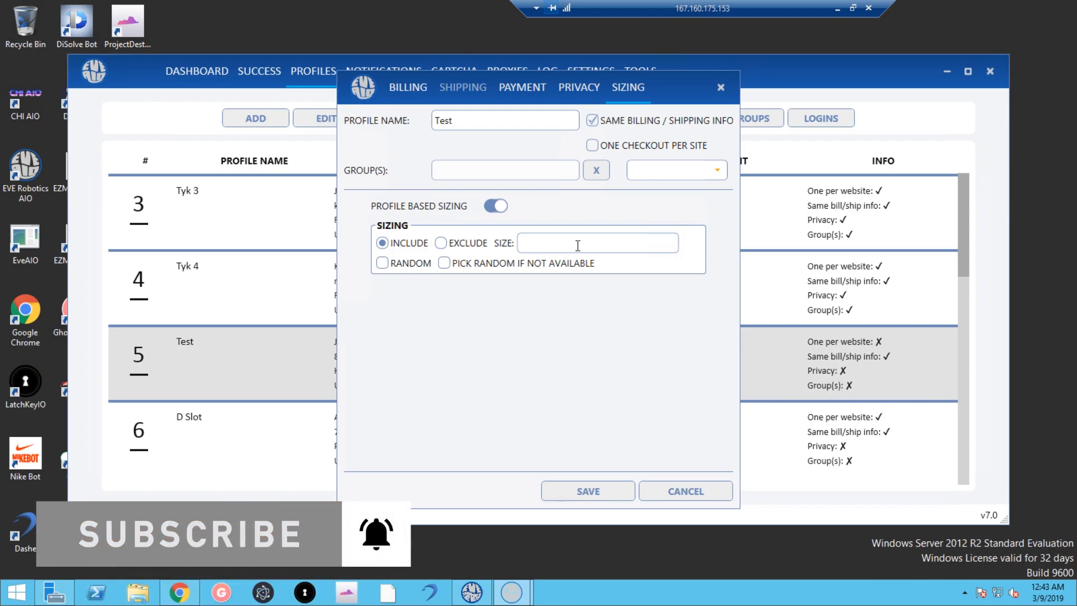
pyautogui.click(577, 245)
pyautogui.write('11.5')
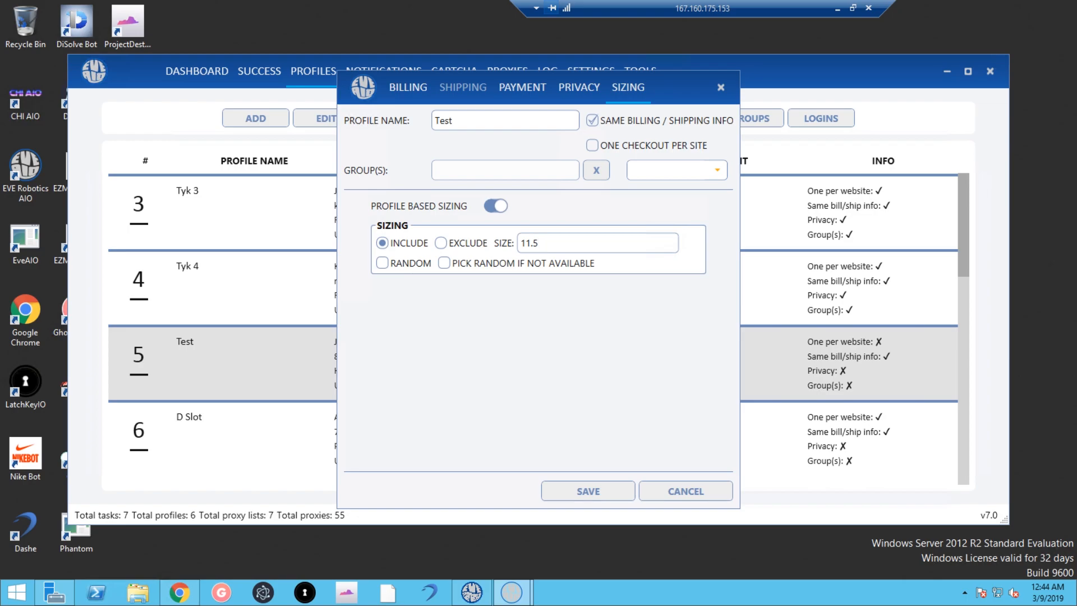
pyautogui.click(492, 207)
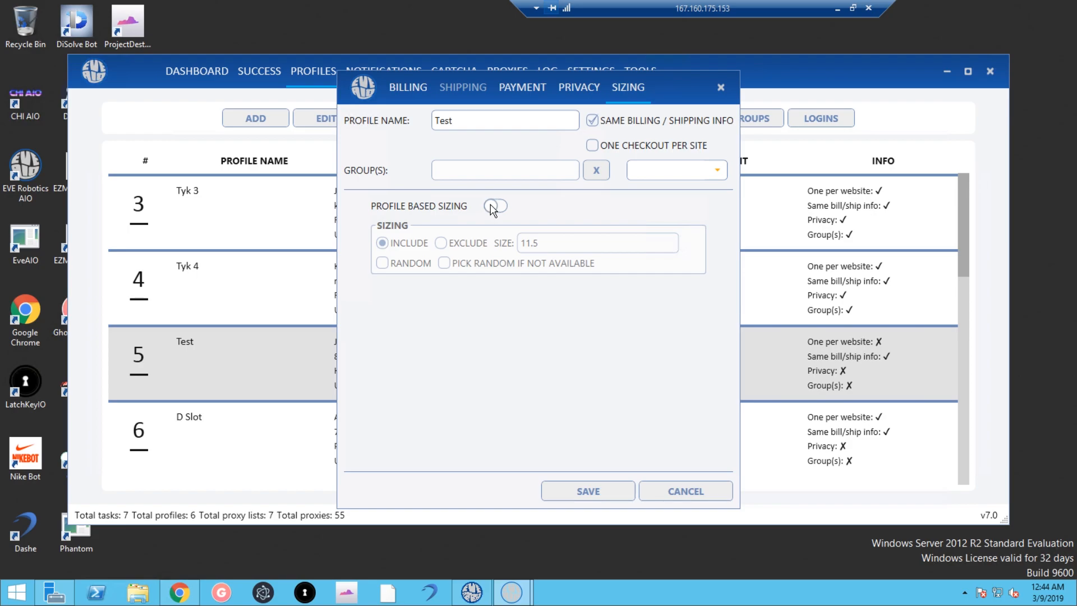
pyautogui.click(592, 147)
# Untick Same Billing/Shipping Info, review the Shipping and Payment tabs, then re-tick it on Billing.
pyautogui.click(524, 89)
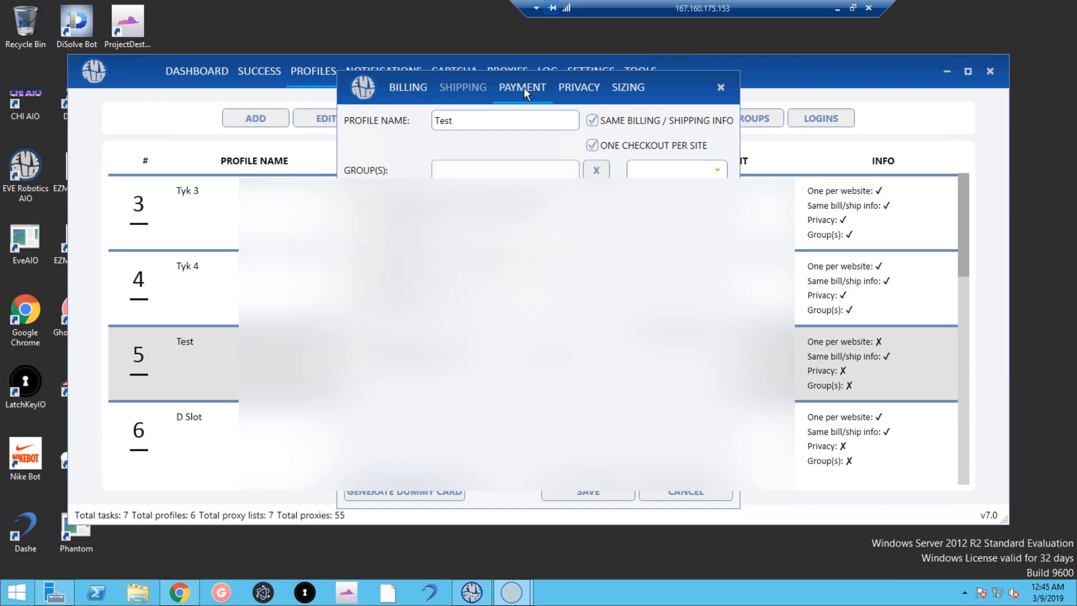
pyautogui.click(406, 89)
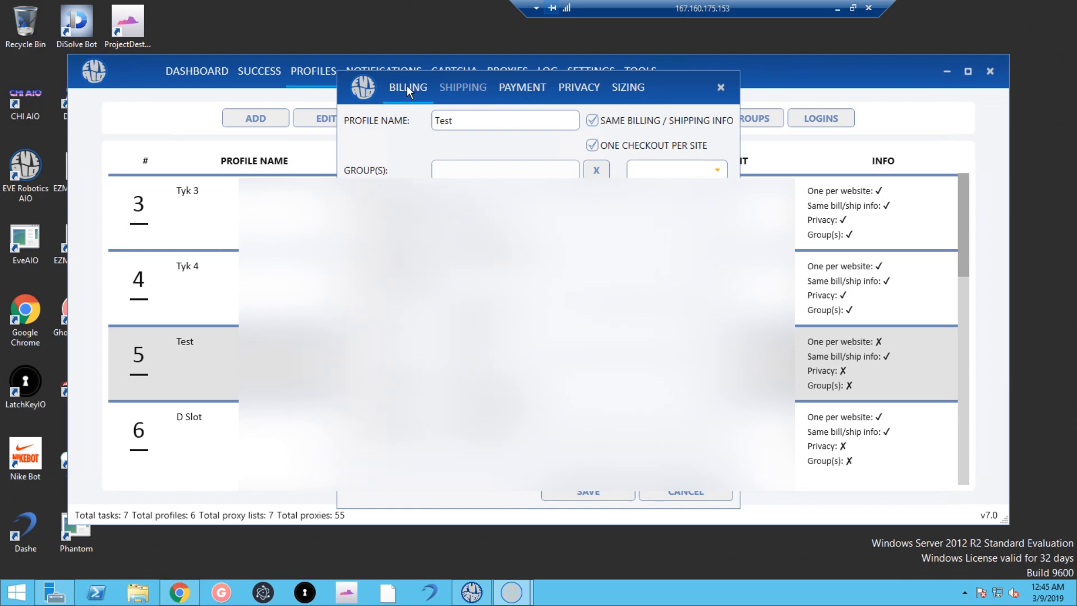
pyautogui.click(589, 122)
pyautogui.click(459, 90)
pyautogui.click(524, 91)
pyautogui.click(466, 84)
pyautogui.click(519, 91)
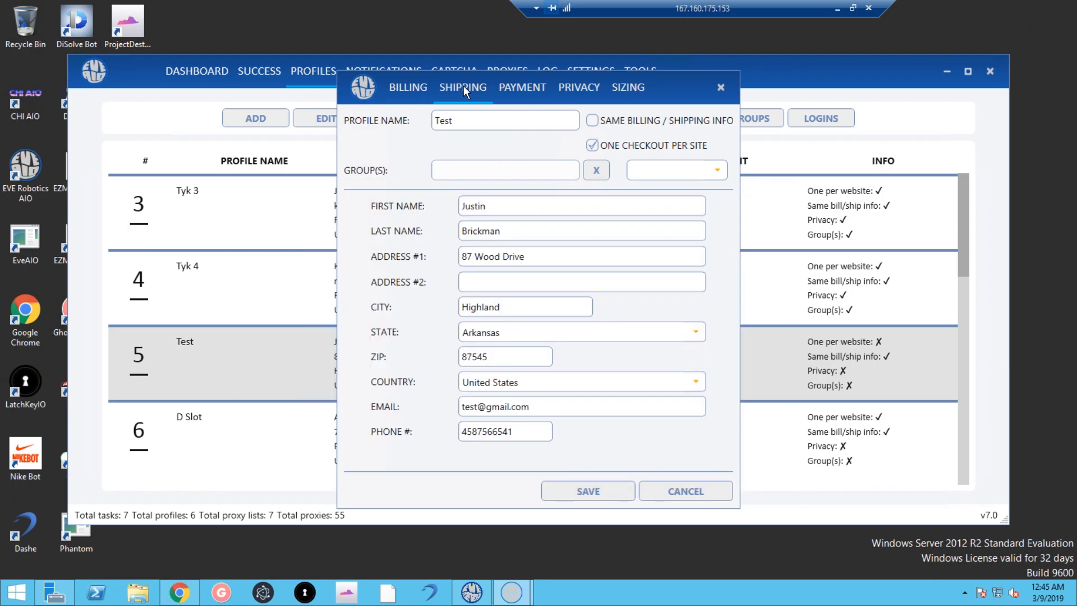
pyautogui.click(428, 87)
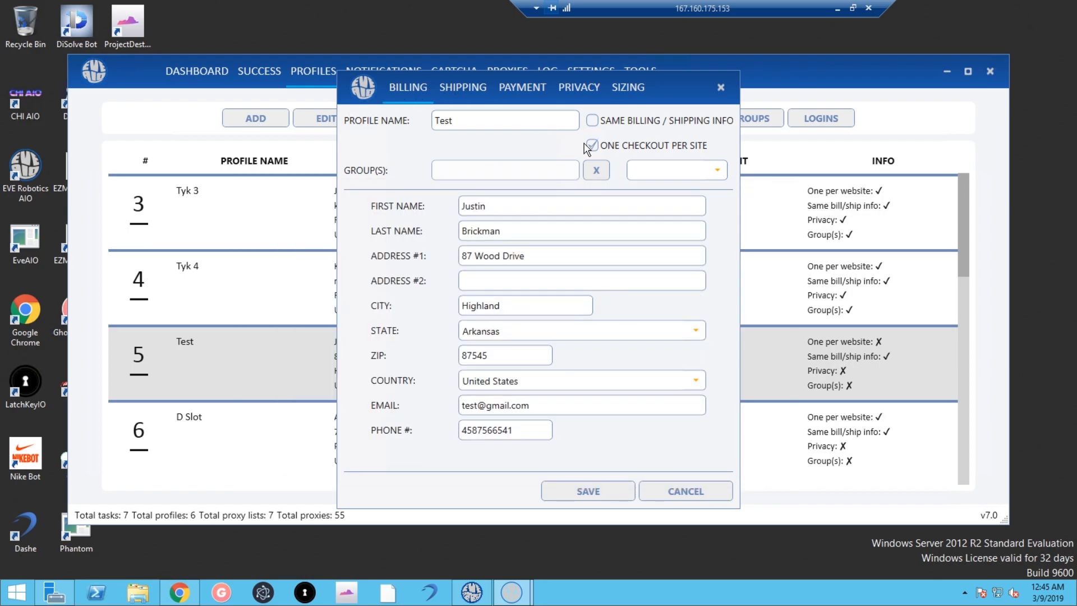
pyautogui.click(589, 125)
# Cancel the Test profile editor, then start a new profile with a first and last name and discard it.
pyautogui.click(687, 492)
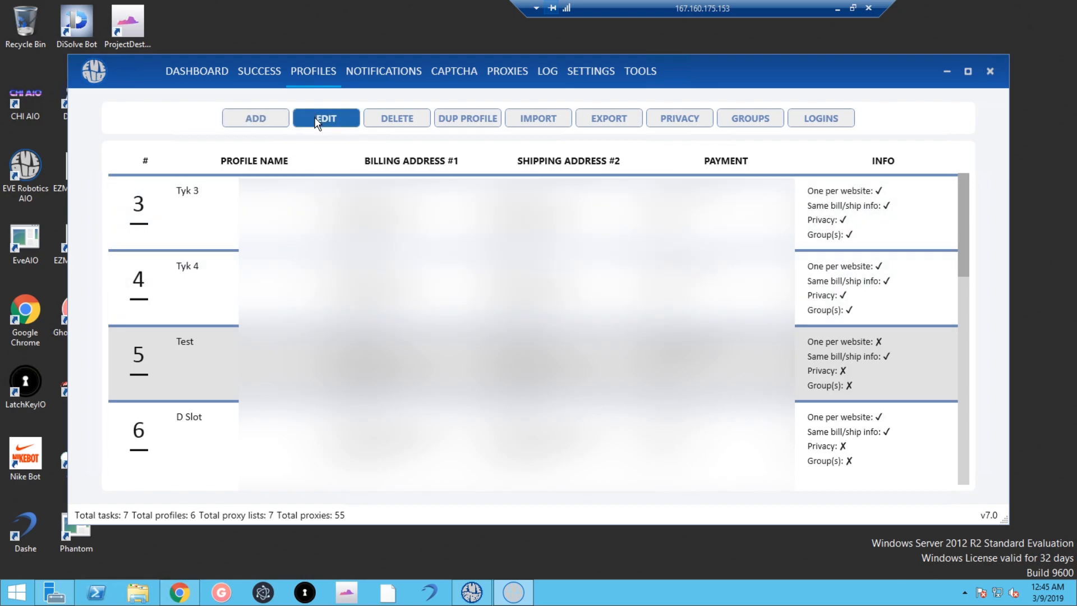
pyautogui.click(257, 118)
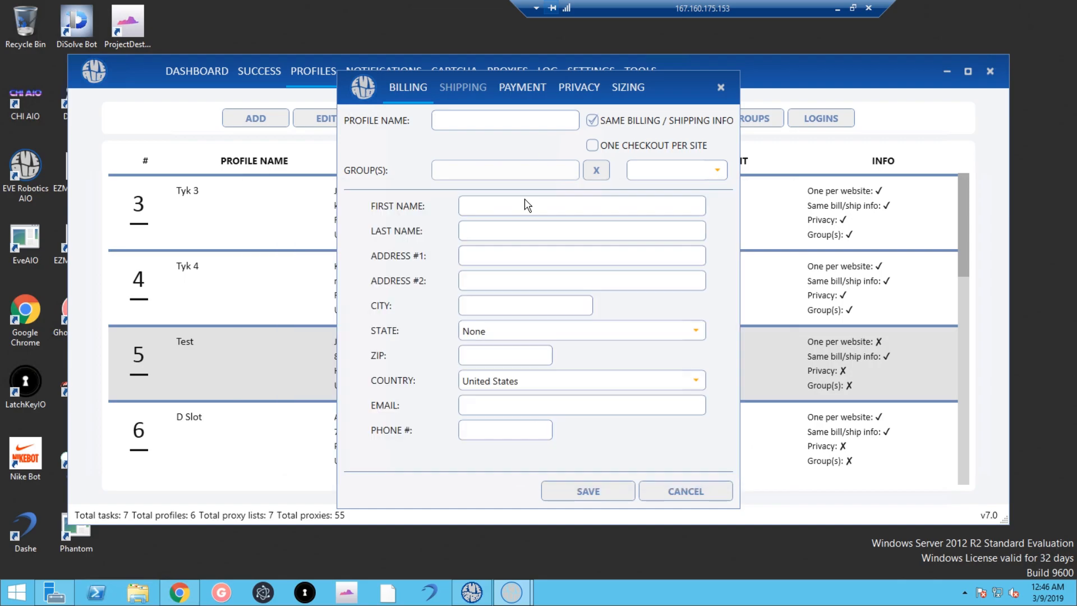
pyautogui.click(526, 204)
pyautogui.write('Alajdj')
pyautogui.click(482, 232)
pyautogui.write('ijfijidfm')
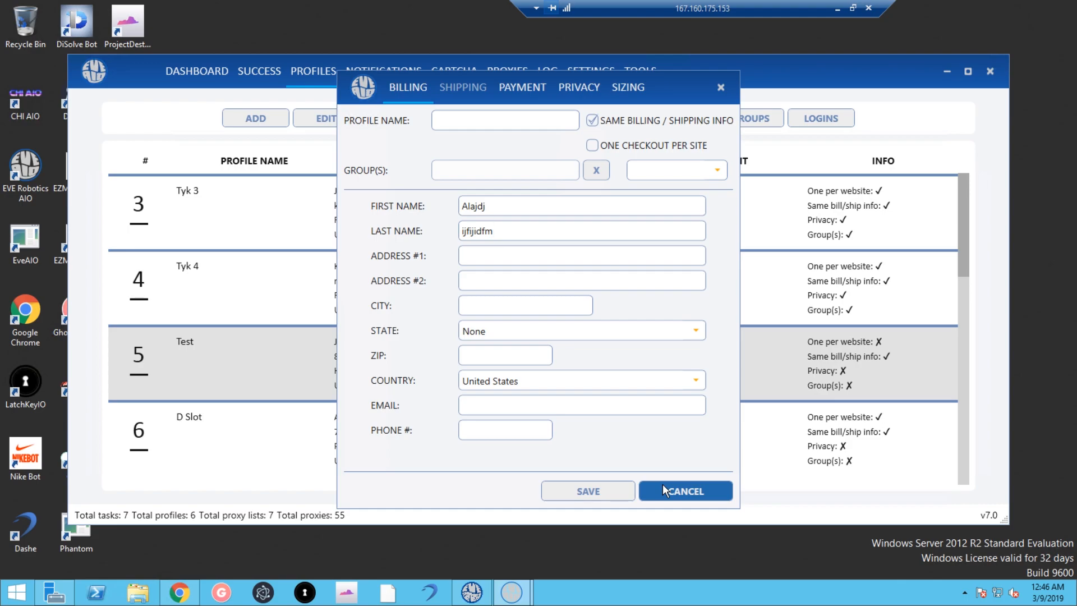
pyautogui.click(690, 490)
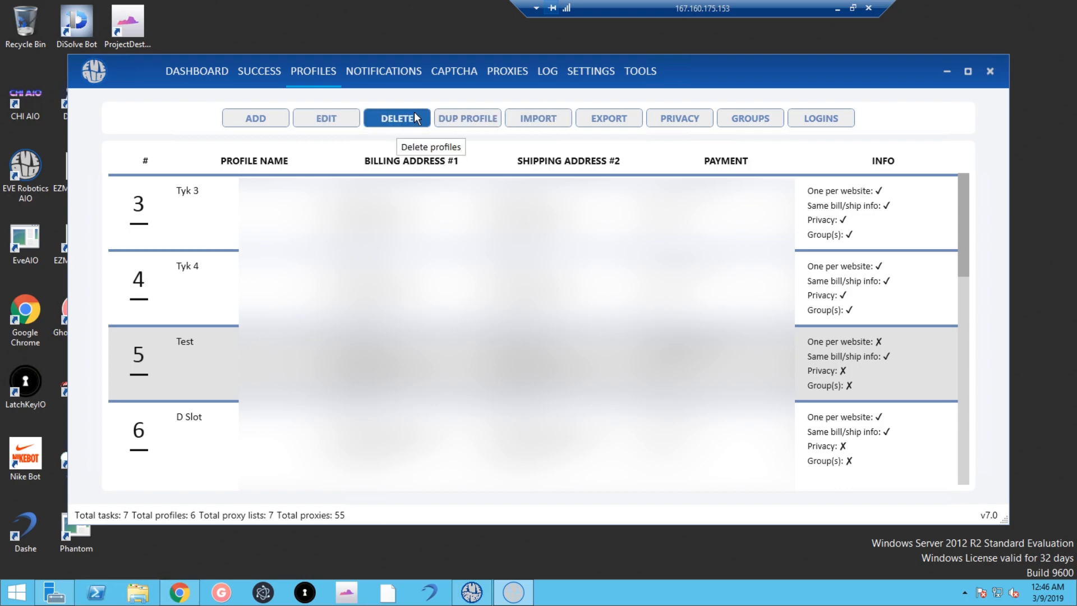
# Select the Tyk 3 row in the Profiles table.
pyautogui.click(406, 211)
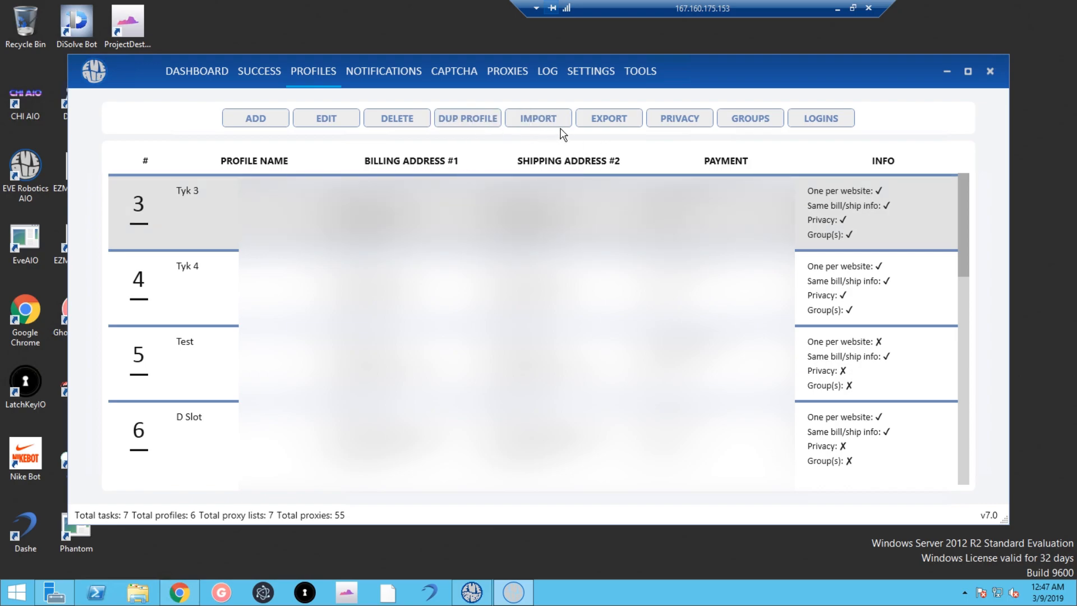
# Start exporting the profiles, then cancel the Save As dialog.
pyautogui.click(617, 123)
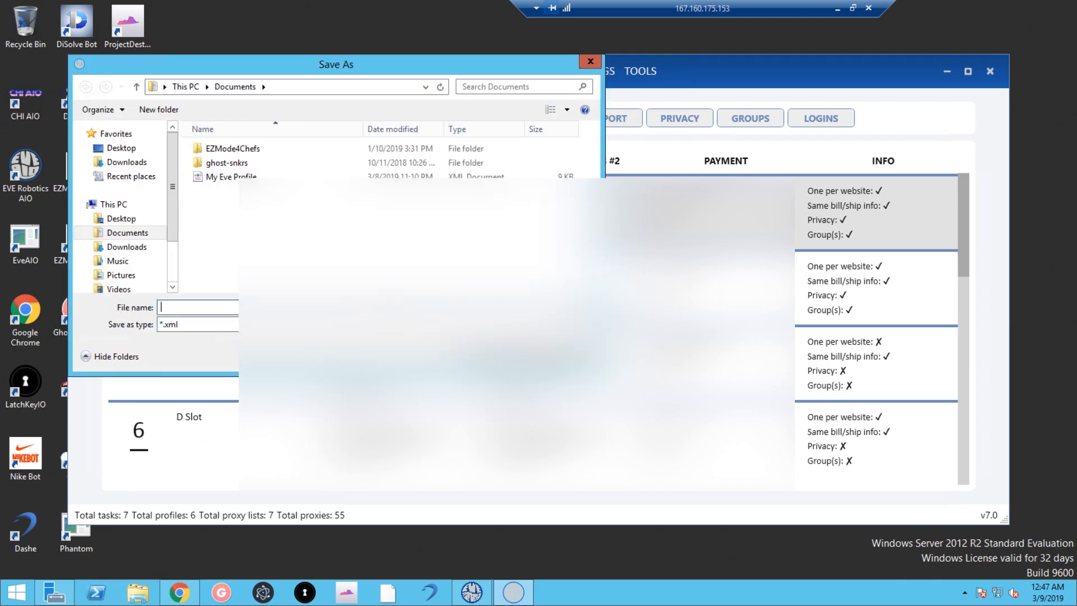
pyautogui.press('Escape')
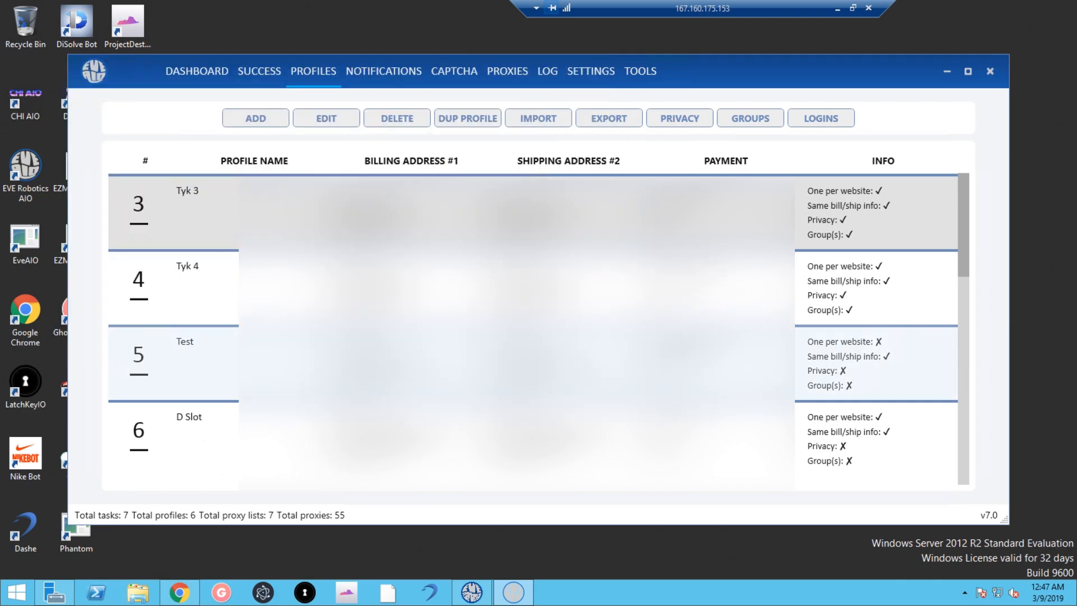
pyautogui.scroll(2, 532, 325)
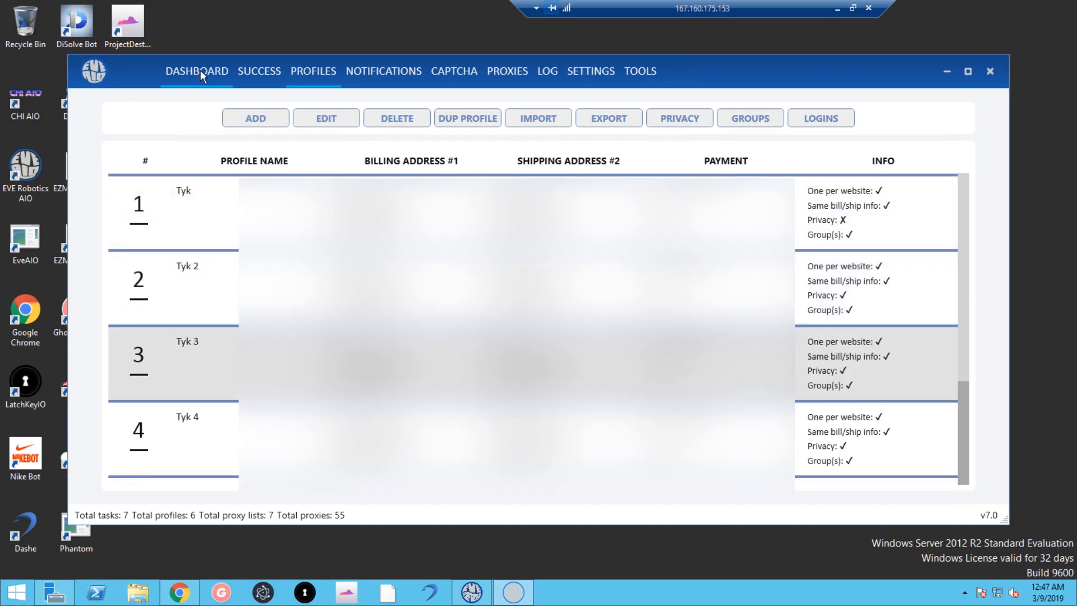
# Import the My Eve Profile file from Documents, raising the total to 12 profiles.
pyautogui.click(558, 120)
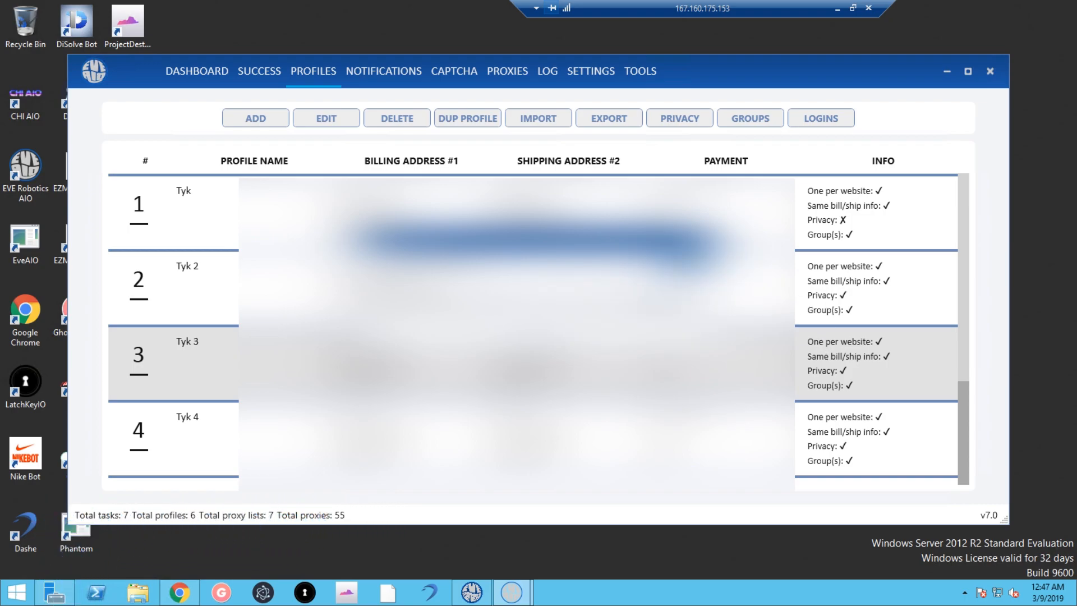
pyautogui.click(813, 350)
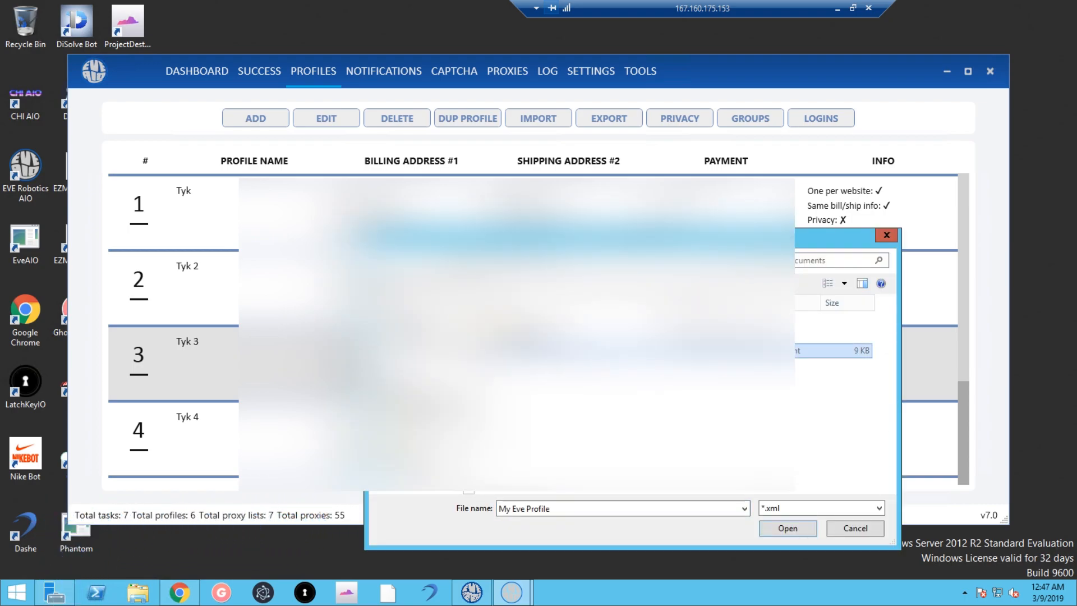
pyautogui.click(796, 526)
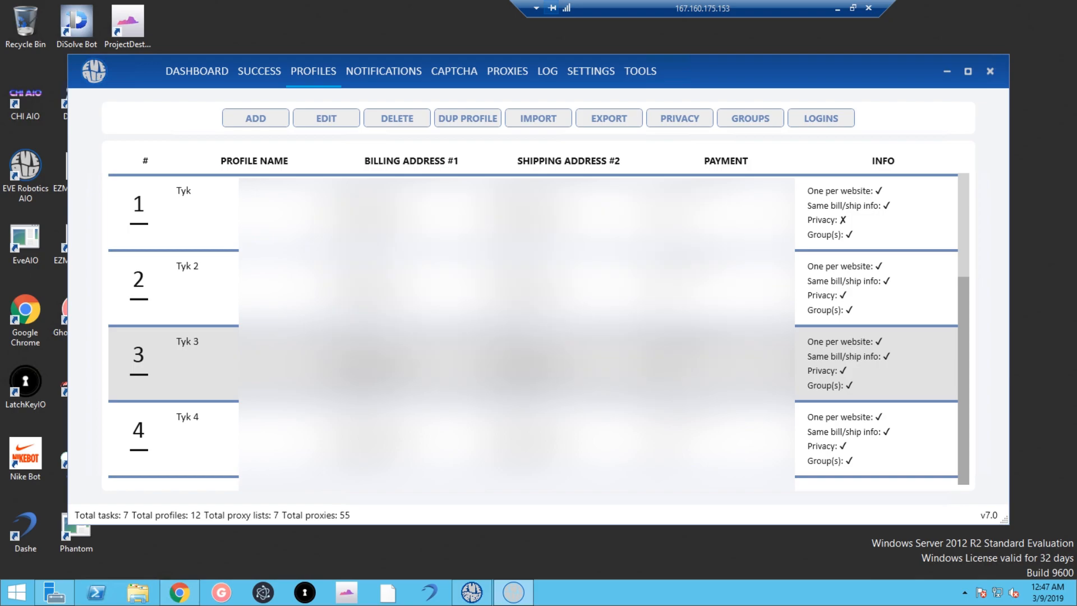
# Delete the duplicate Tyk profile in row 7, leaving 11 profiles.
pyautogui.scroll(-8, 533, 325)
pyautogui.scroll(8, 532, 359)
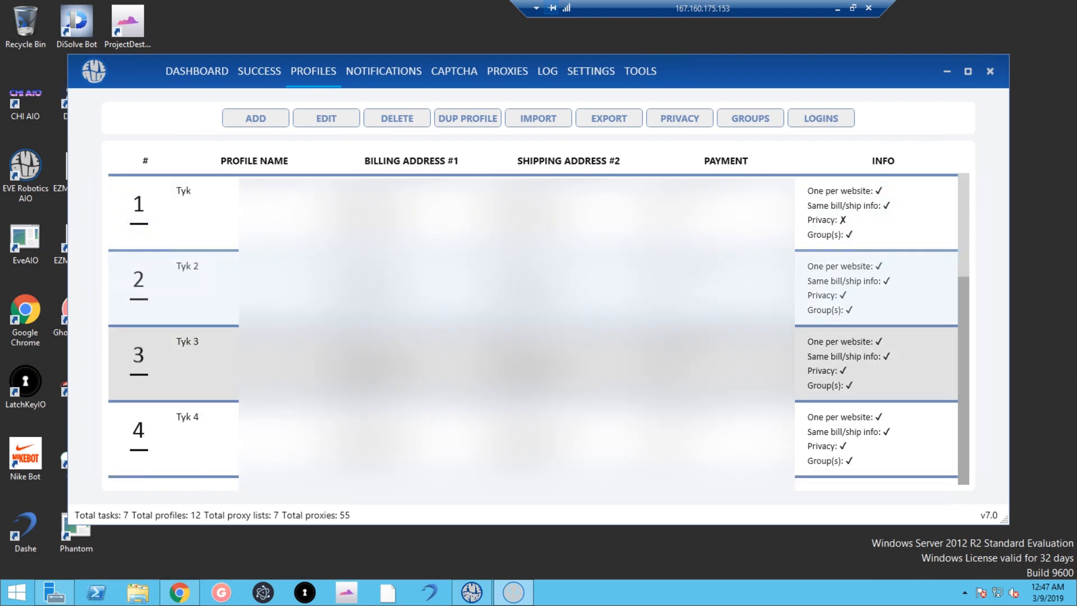
pyautogui.scroll(-8, 533, 358)
pyautogui.scroll(8, 533, 359)
pyautogui.scroll(-8, 533, 359)
pyautogui.scroll(8, 533, 359)
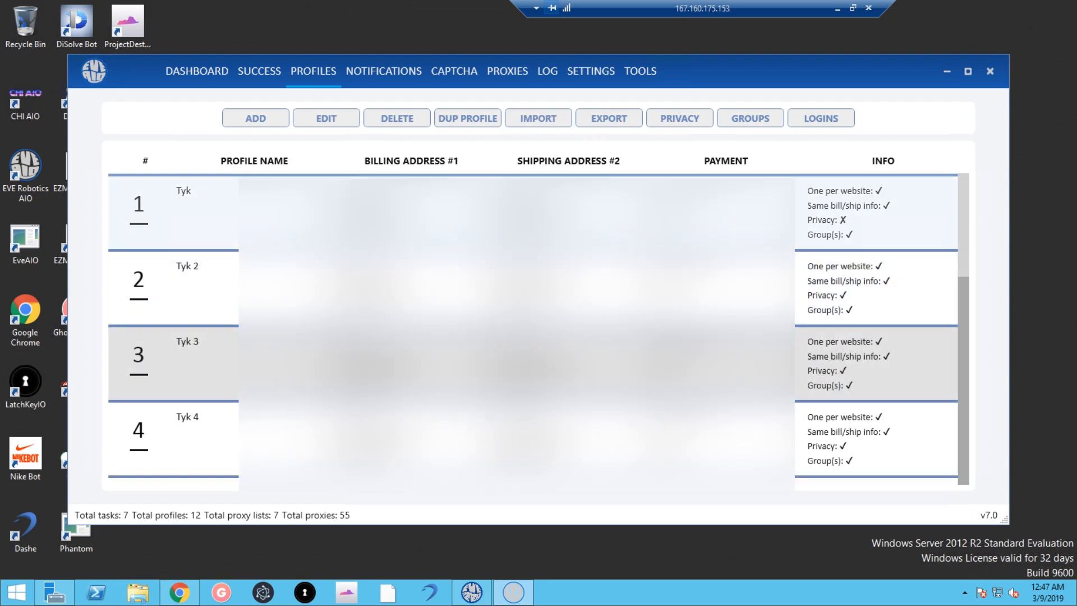
pyautogui.scroll(-8, 505, 286)
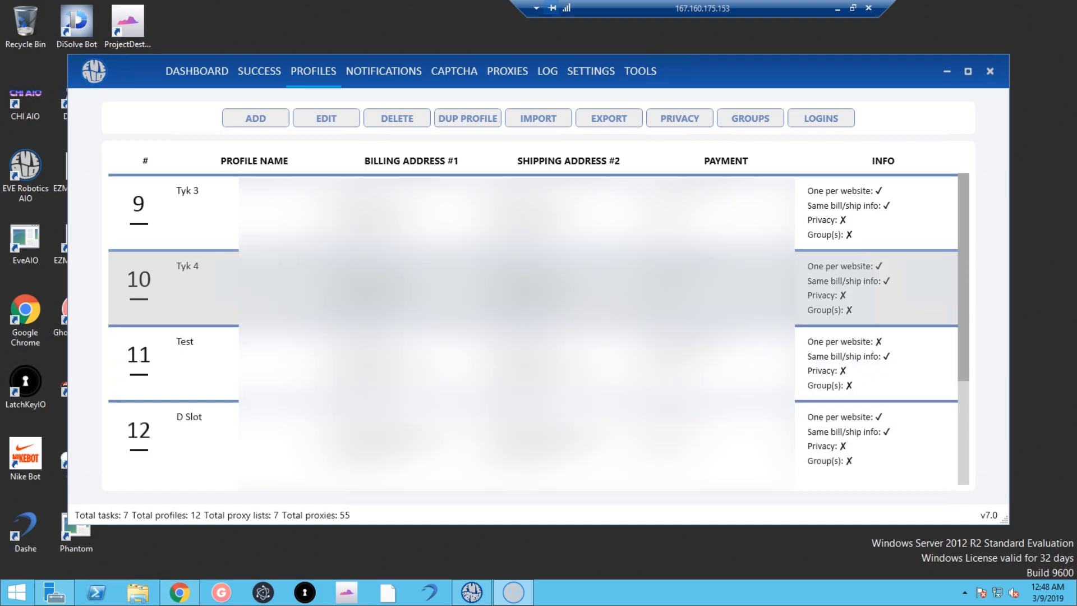
pyautogui.scroll(8, 289, 185)
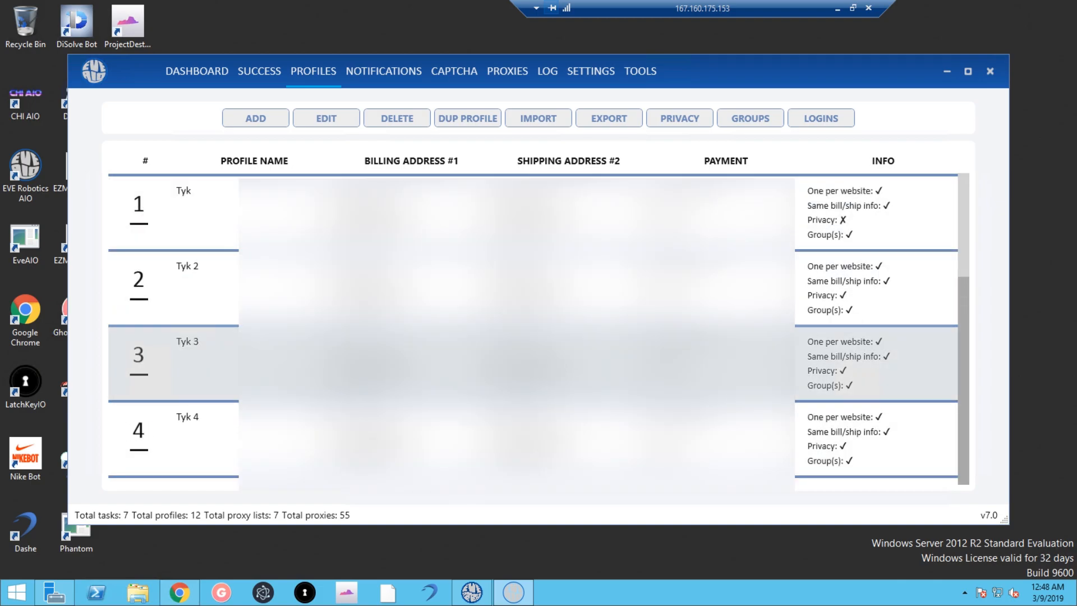
pyautogui.scroll(-1, 449, 437)
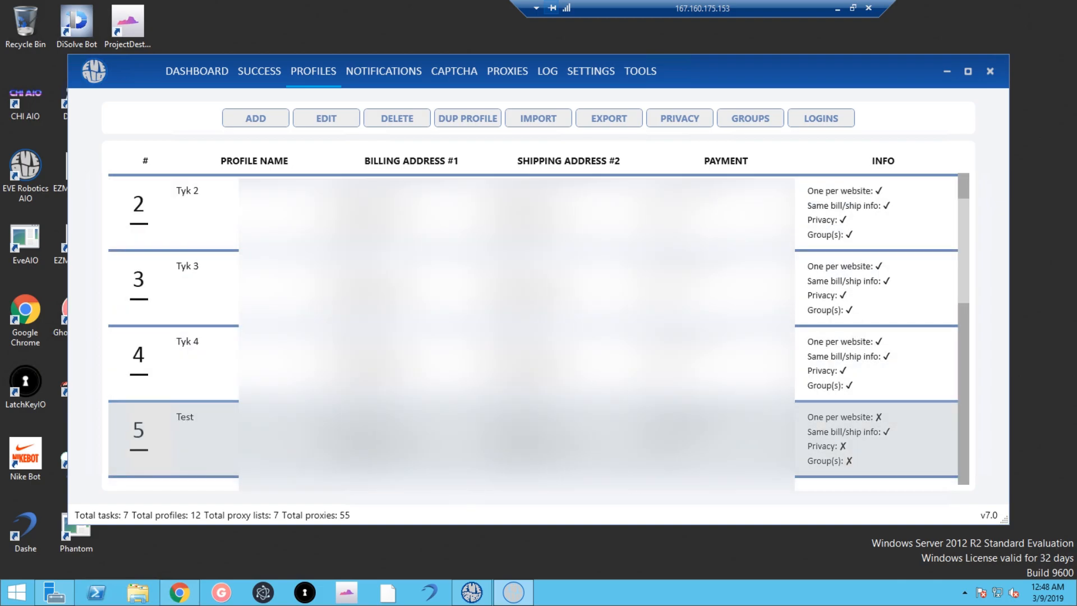
pyautogui.scroll(-2, 448, 438)
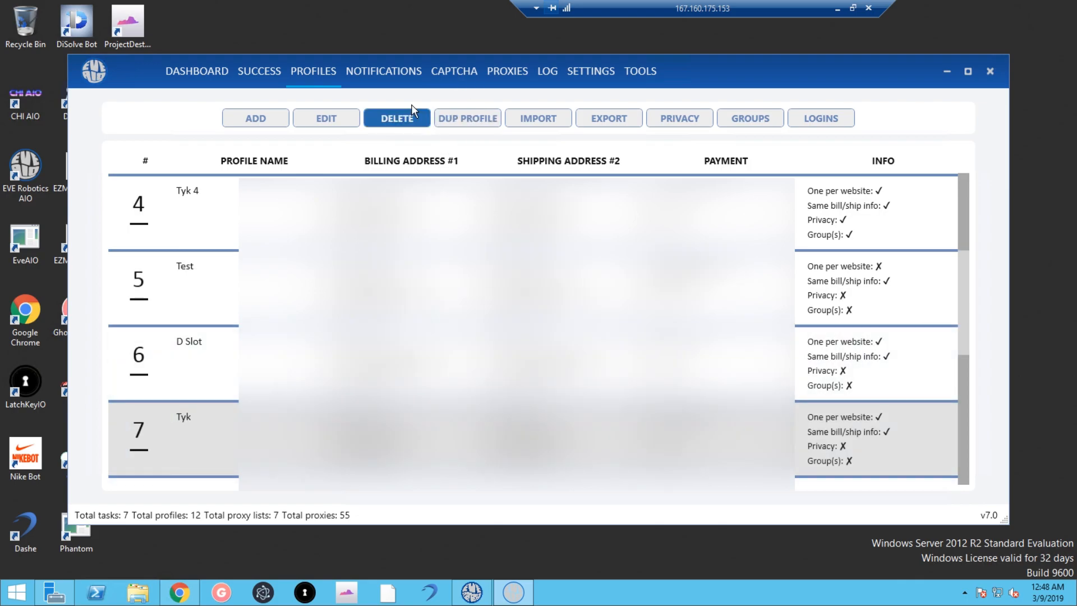
pyautogui.click(417, 119)
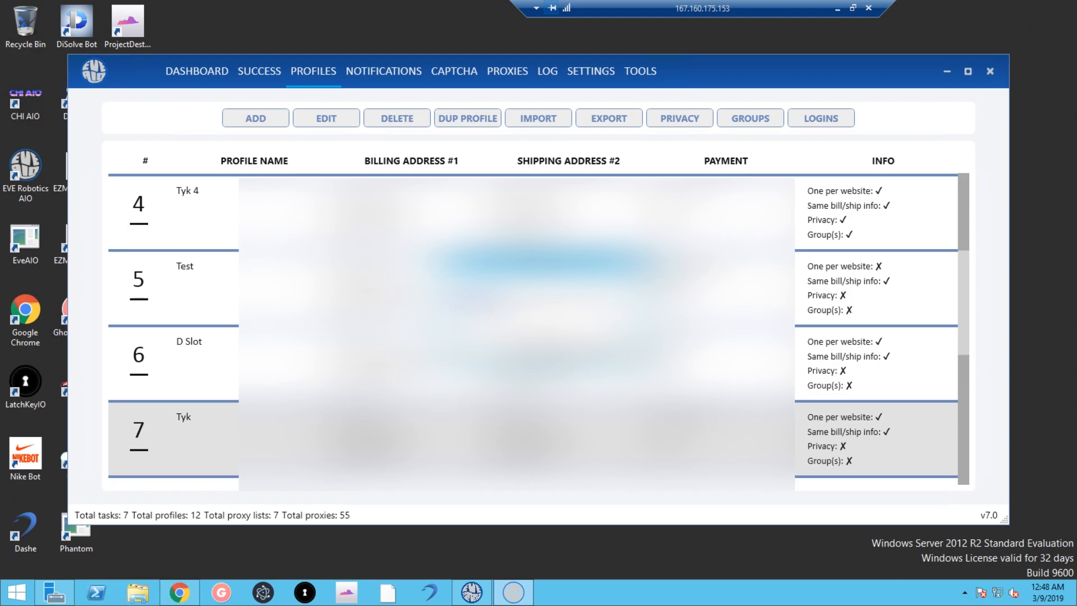
pyautogui.click(502, 360)
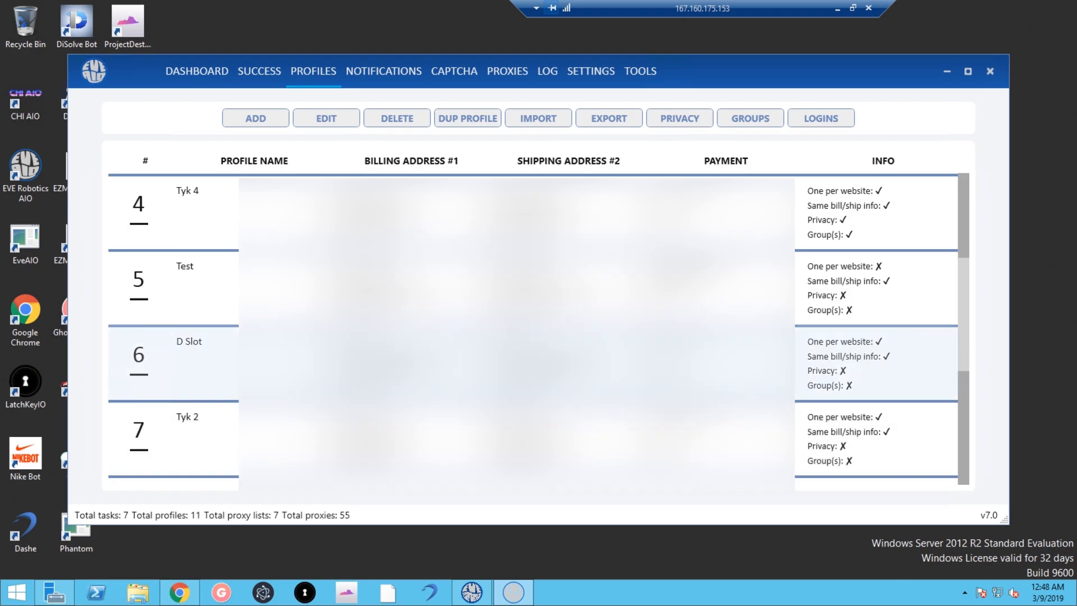
pyautogui.scroll(3, 502, 360)
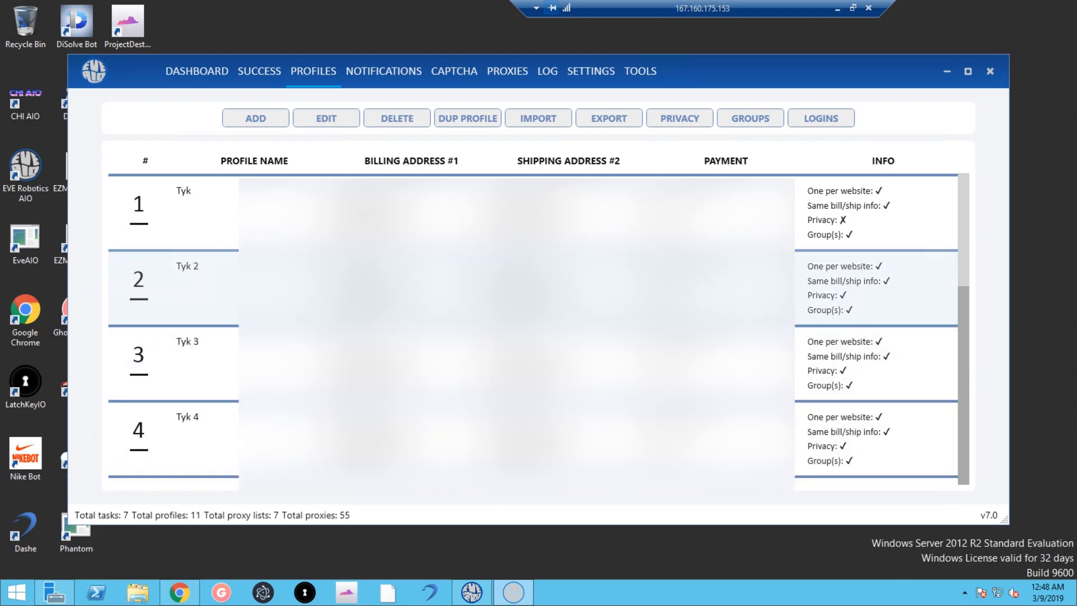
pyautogui.click(686, 117)
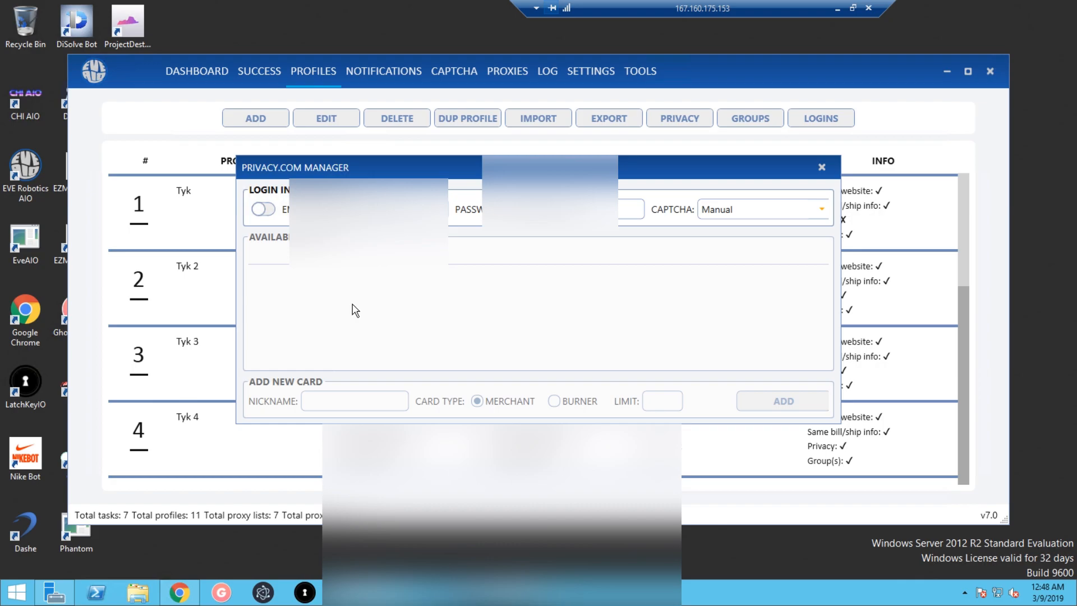
pyautogui.click(812, 217)
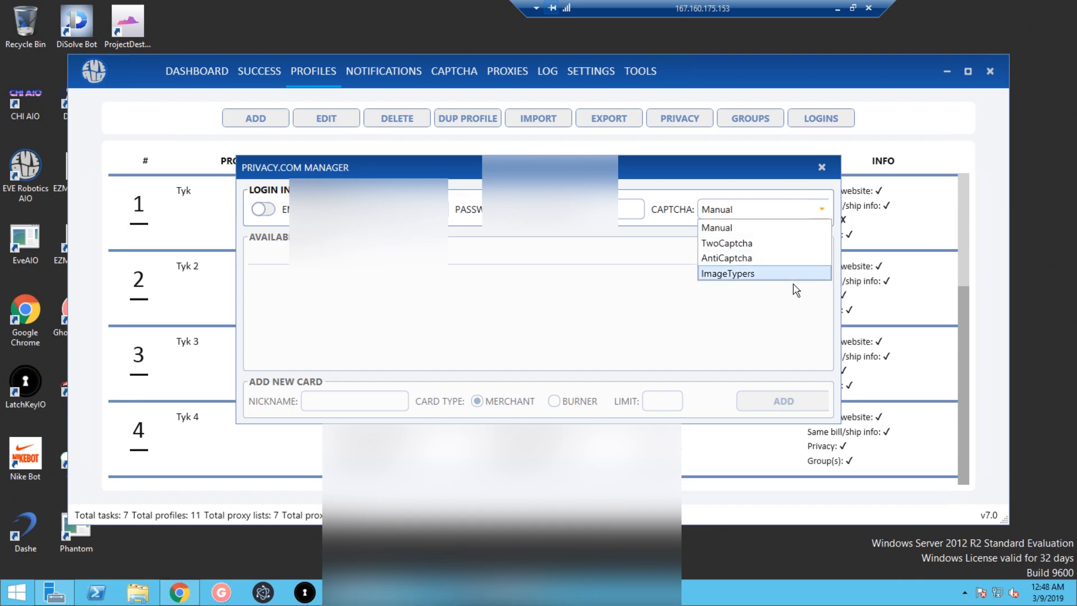
pyautogui.click(744, 171)
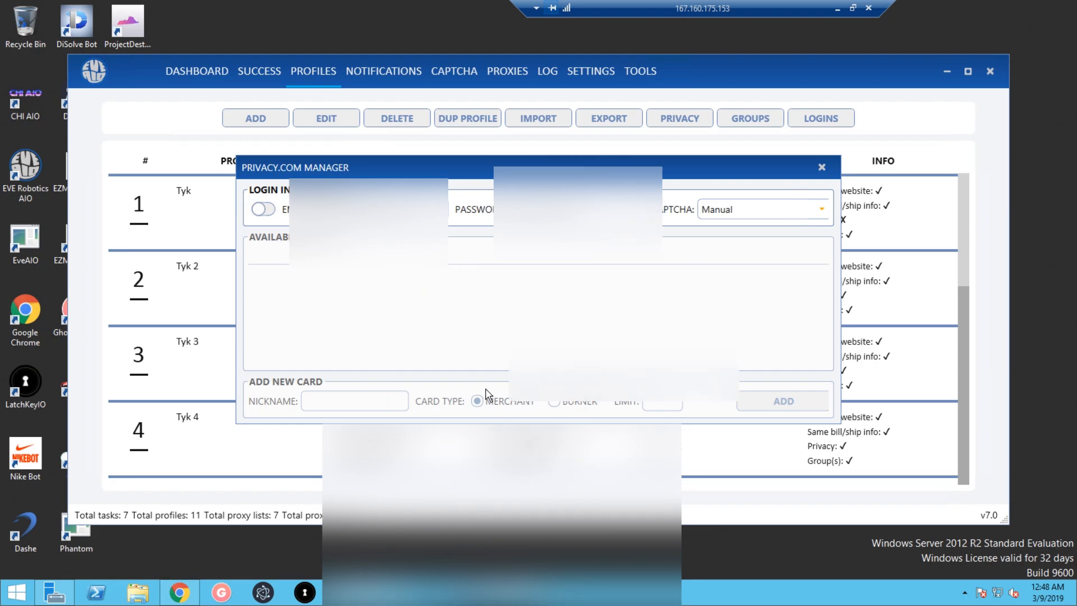
pyautogui.click(263, 210)
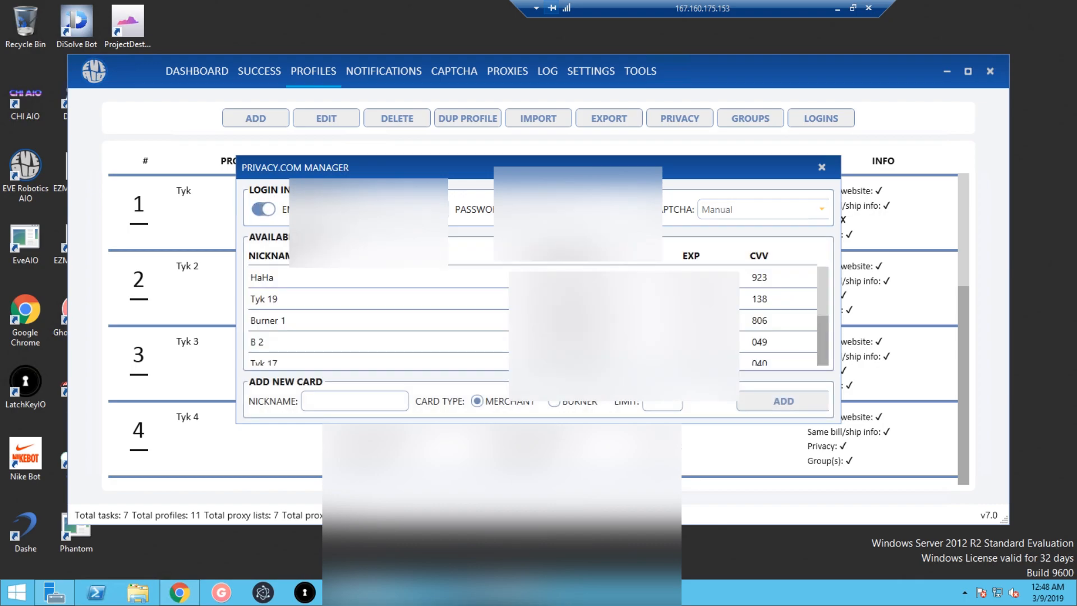
pyautogui.scroll(-2, 530, 317)
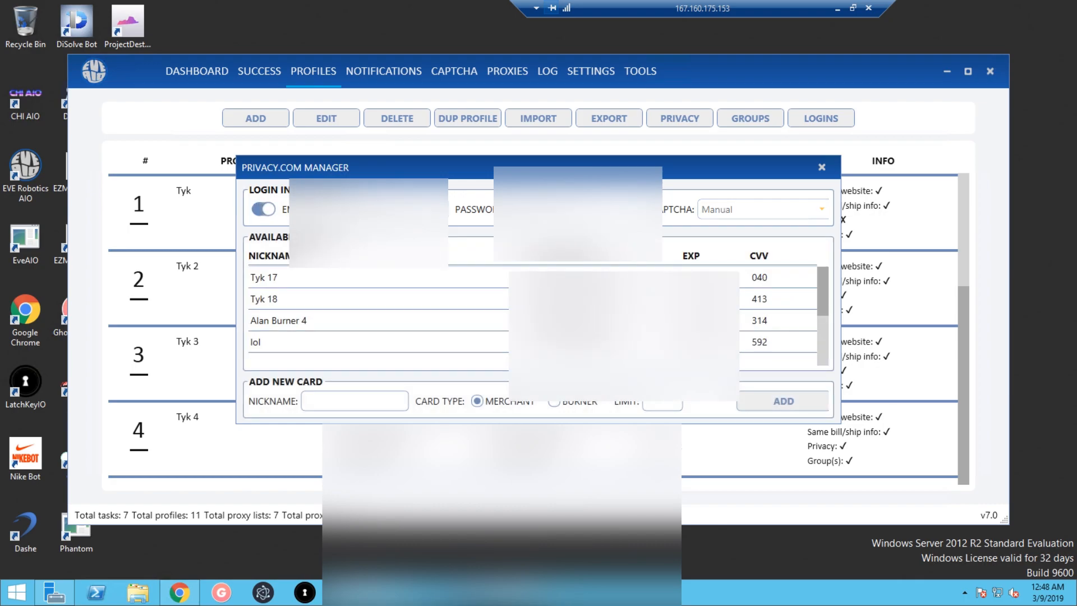
pyautogui.scroll(2, 529, 317)
pyautogui.scroll(-2, 529, 317)
pyautogui.scroll(2, 530, 317)
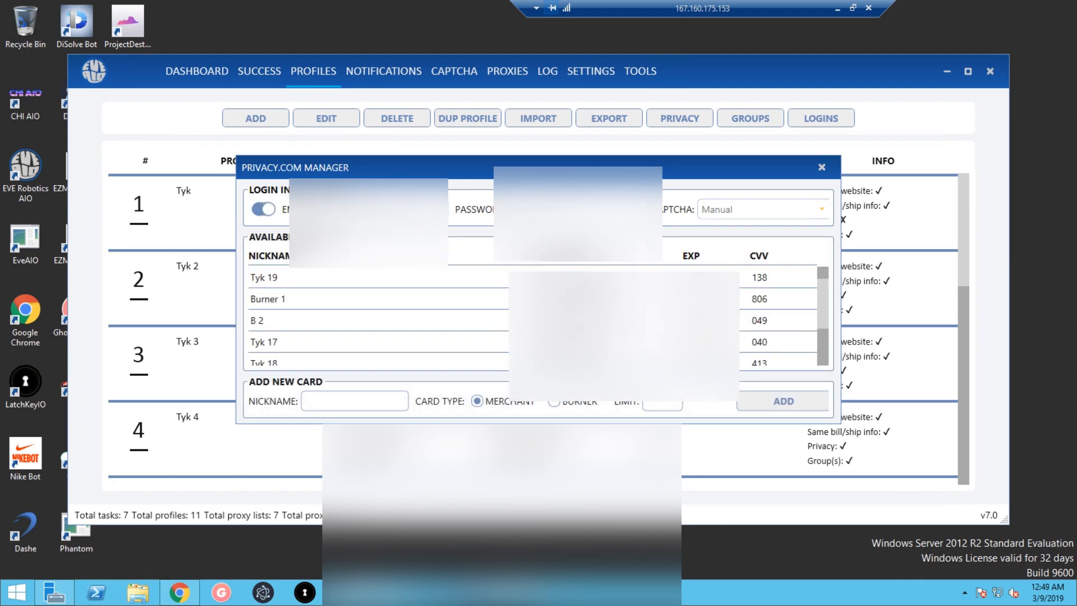
pyautogui.click(265, 209)
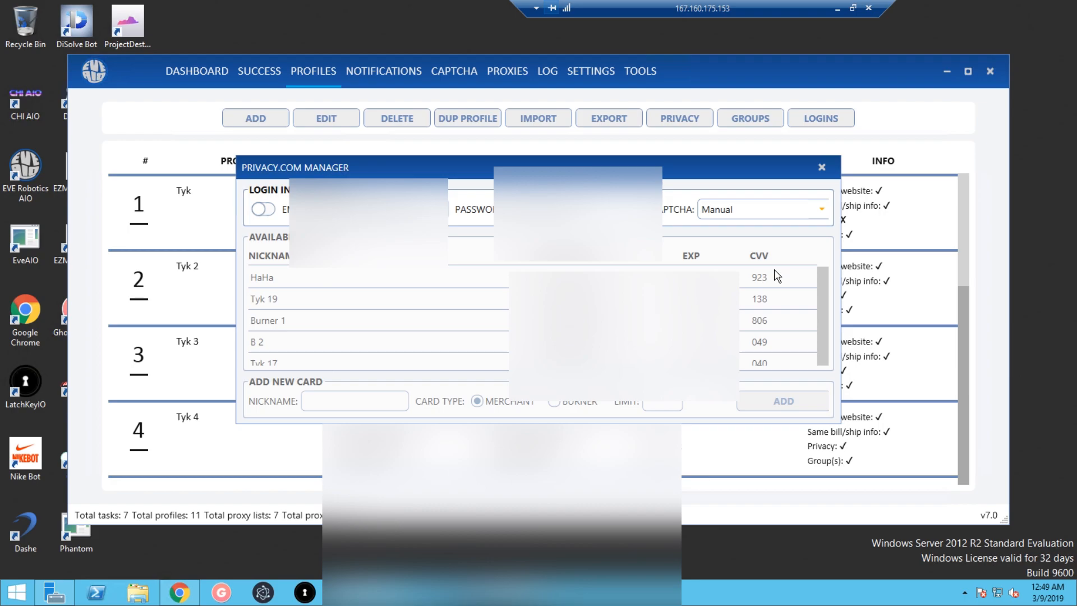
pyautogui.click(821, 168)
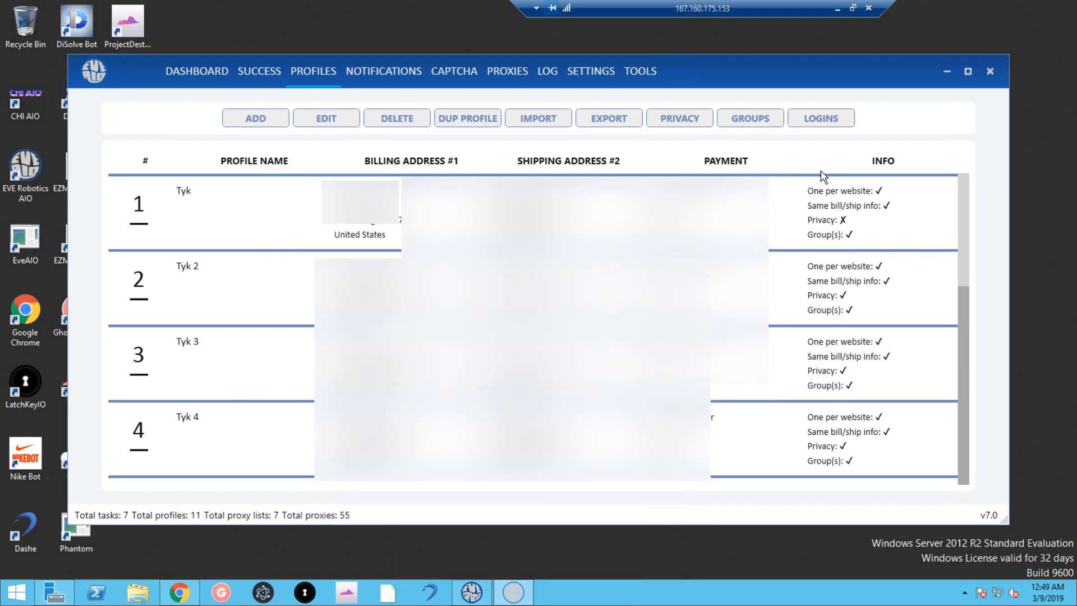
# Add a profile group named YOOO in the Profile Groups list below DC Club.
pyautogui.click(760, 117)
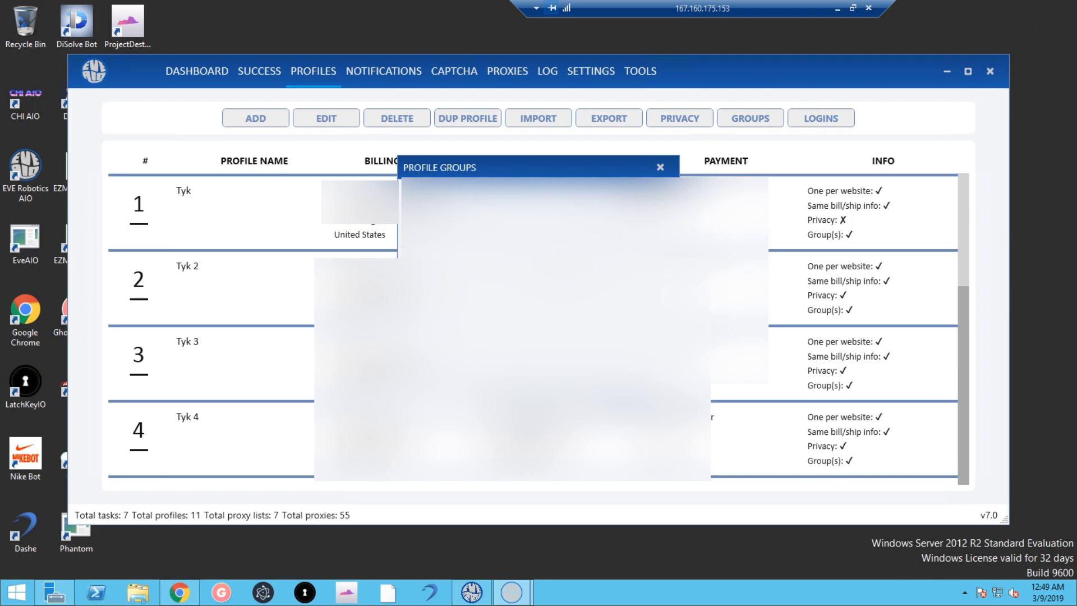
pyautogui.click(617, 404)
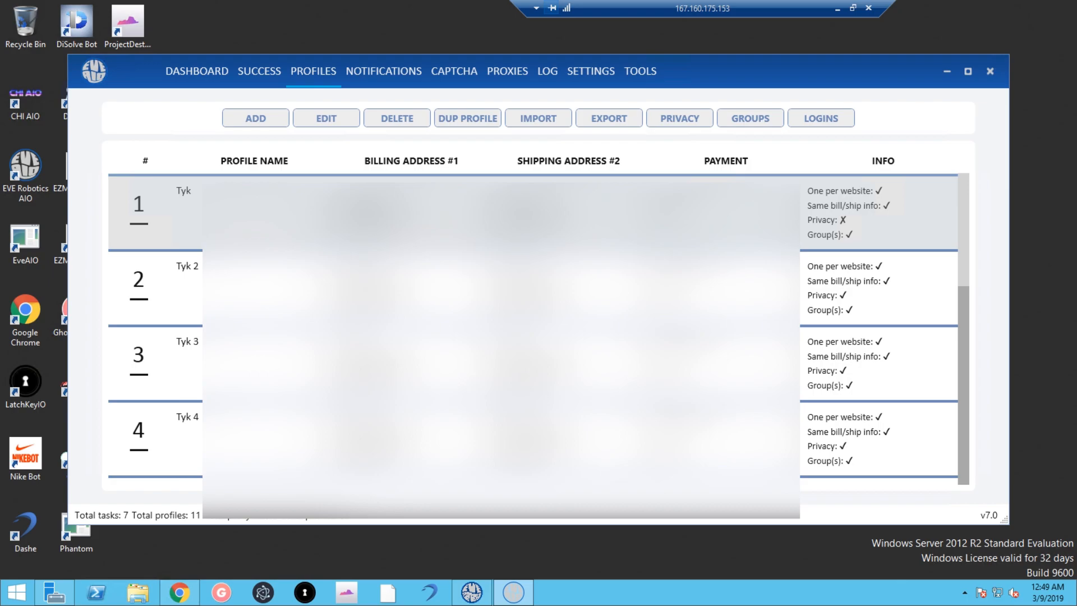
pyautogui.scroll(-3, 426, 280)
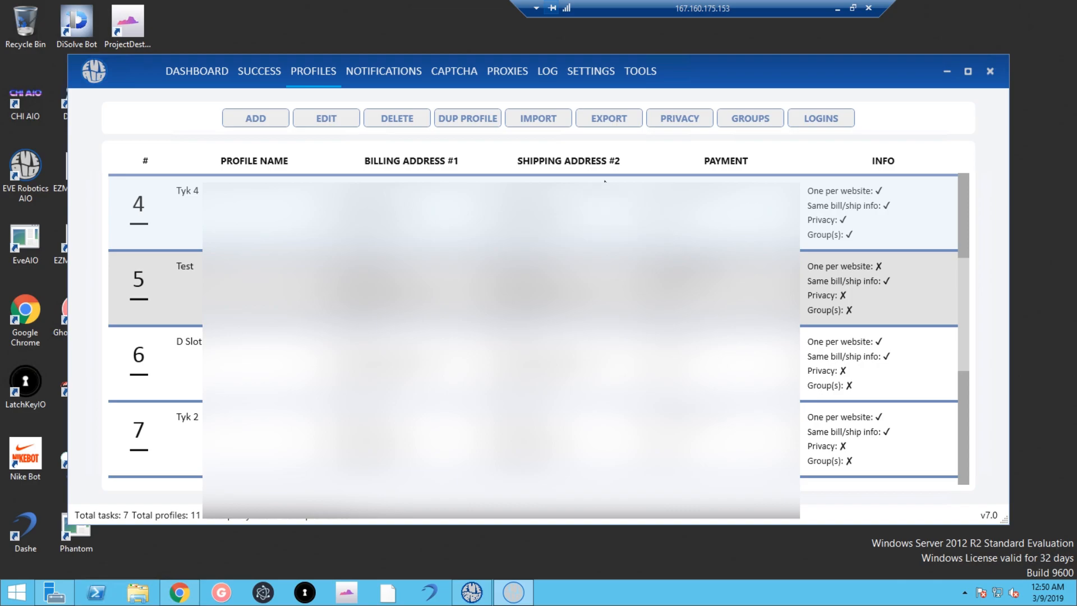
pyautogui.click(748, 122)
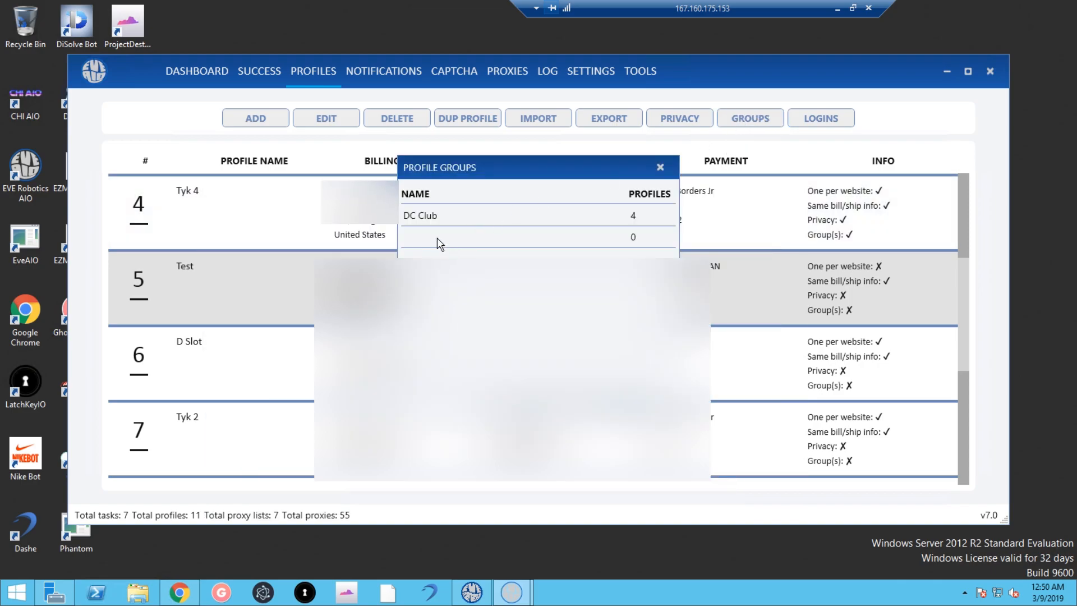
pyautogui.doubleClick(441, 236)
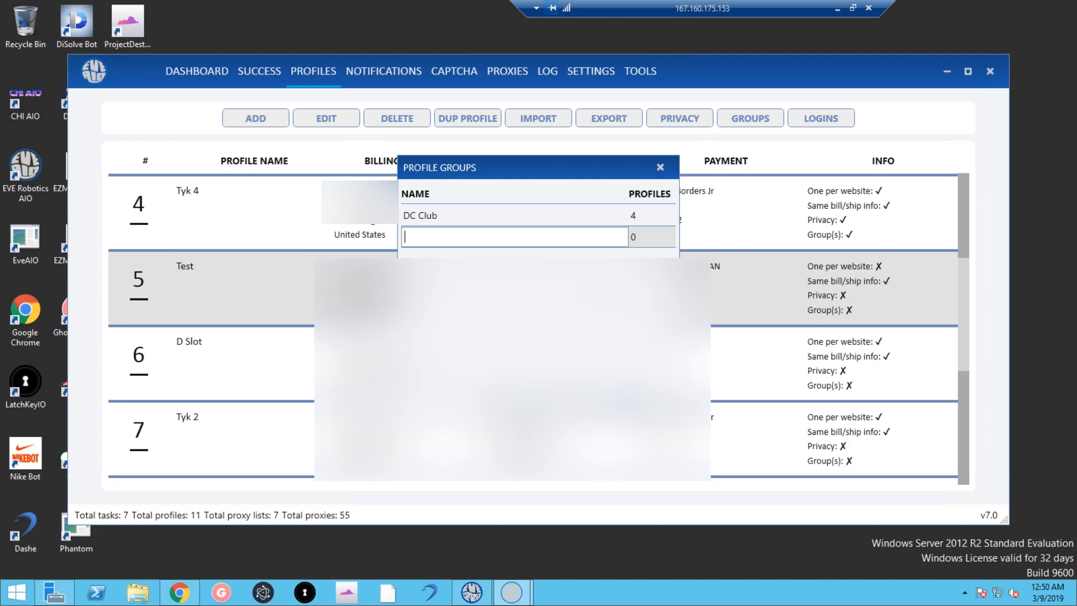
pyautogui.write('YOOO')
pyautogui.press('Return')
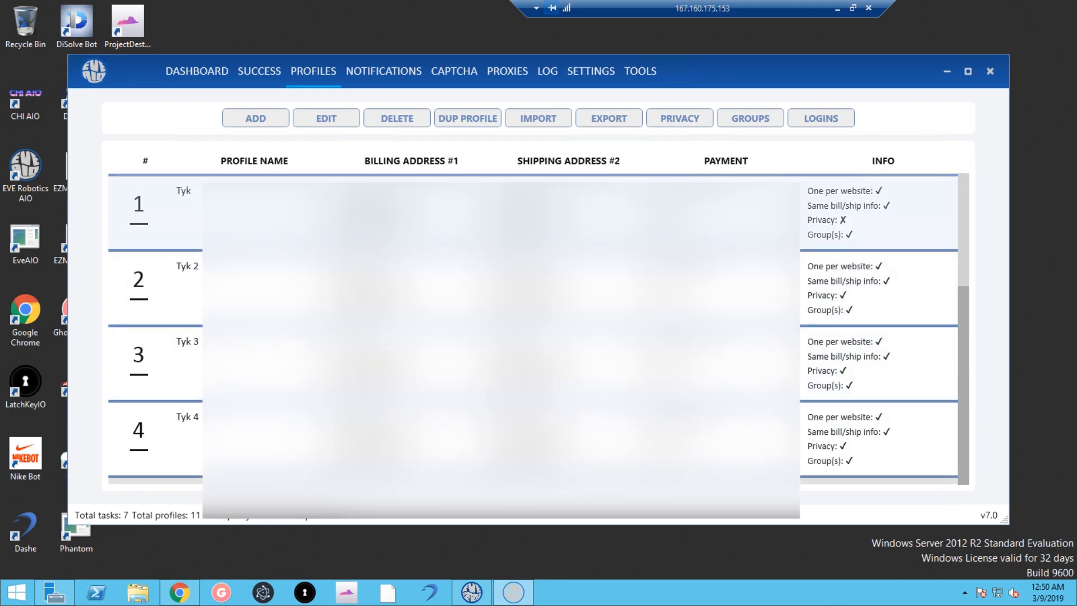
# Assign the Test profile to the YOOO group and save it.
pyautogui.scroll(-3, 504, 359)
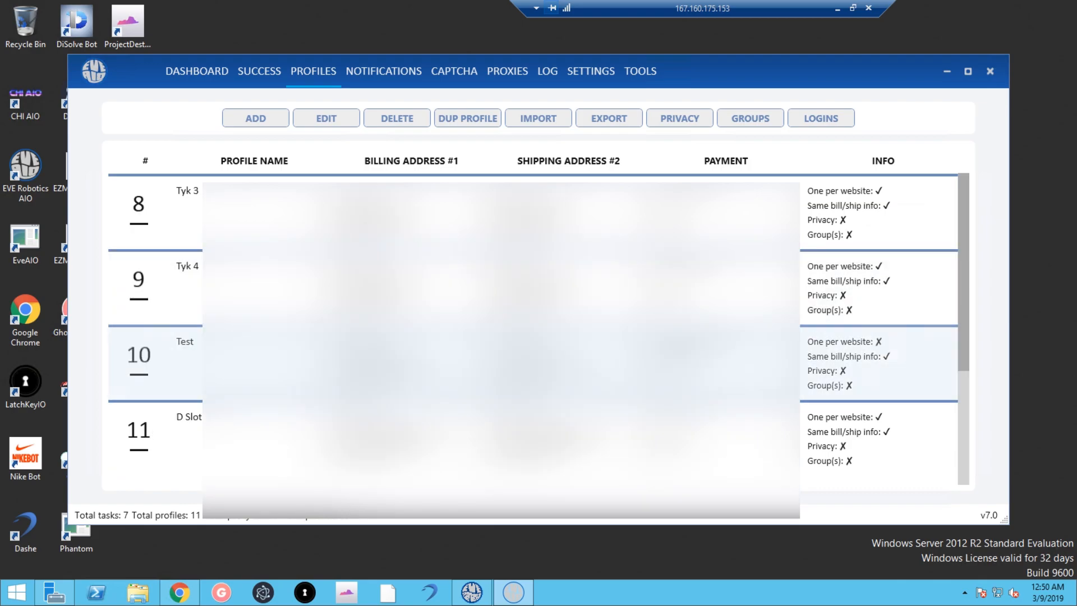
pyautogui.click(505, 363)
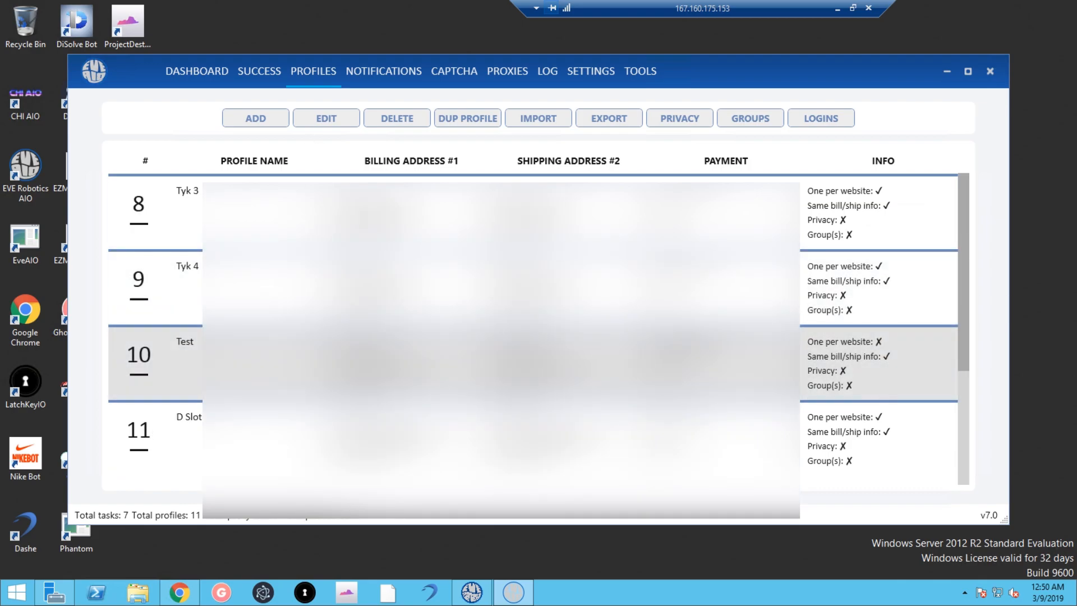
pyautogui.click(327, 119)
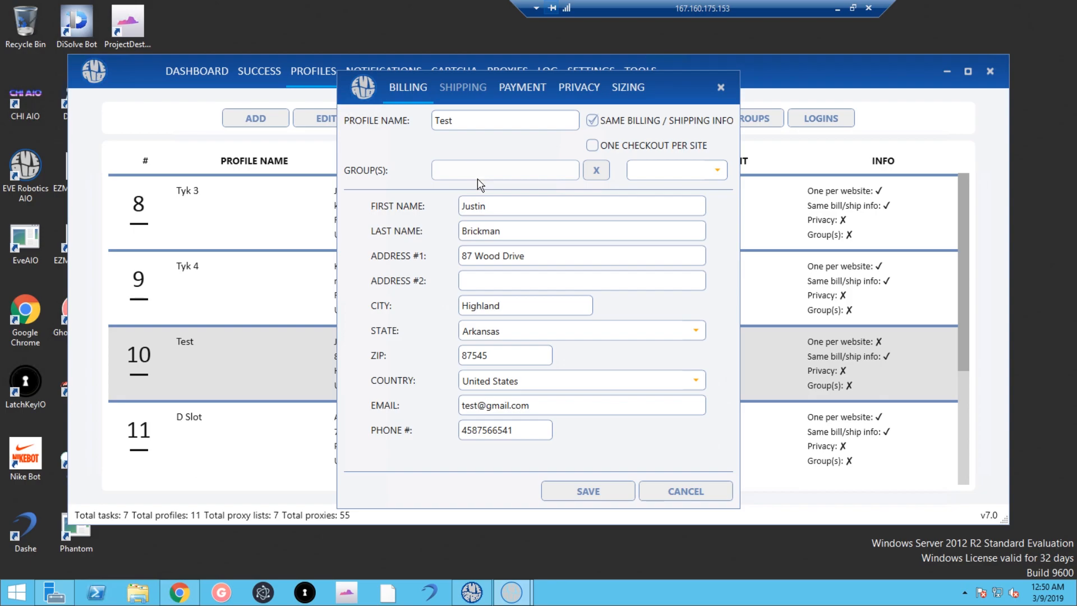
pyautogui.click(670, 175)
pyautogui.click(670, 219)
pyautogui.click(588, 490)
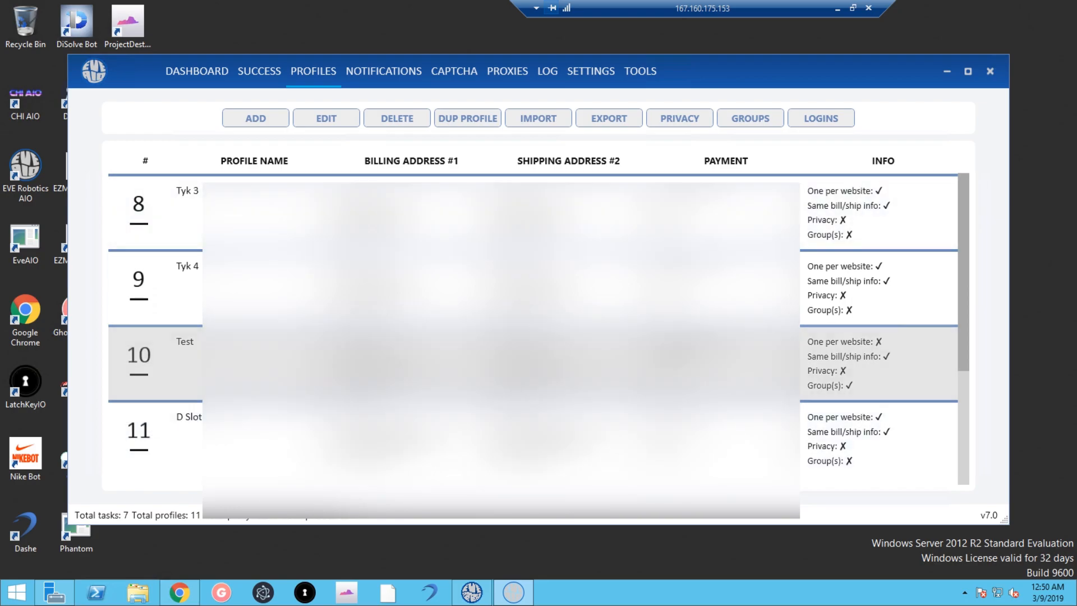
# Put the Tyk 4 profile in the YOOO group, then view the Profile Groups overview.
pyautogui.click(381, 281)
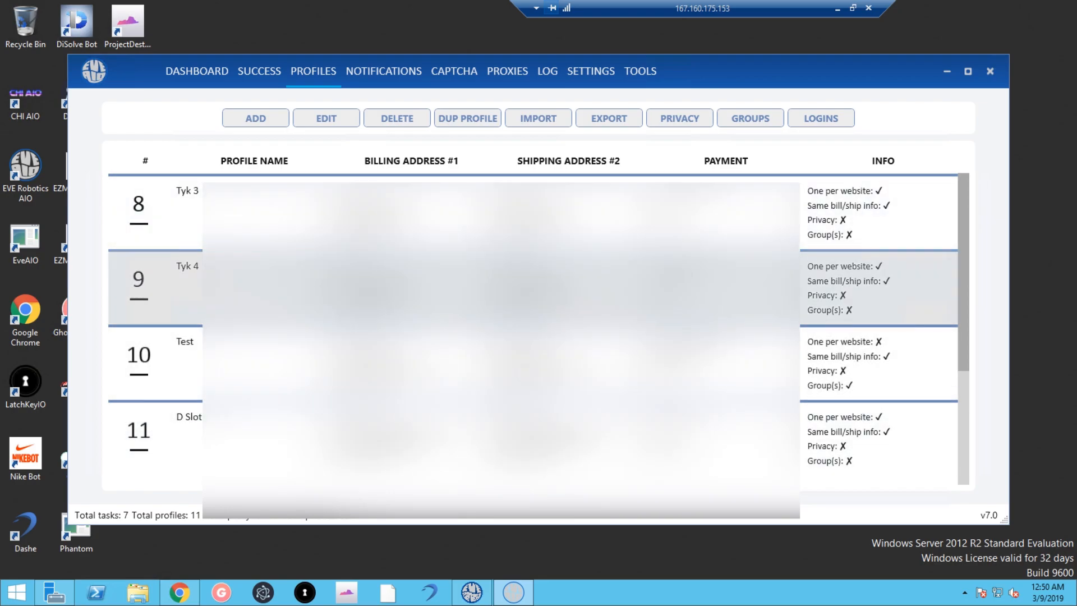
pyautogui.click(325, 117)
pyautogui.click(661, 175)
pyautogui.click(651, 217)
pyautogui.press('Escape')
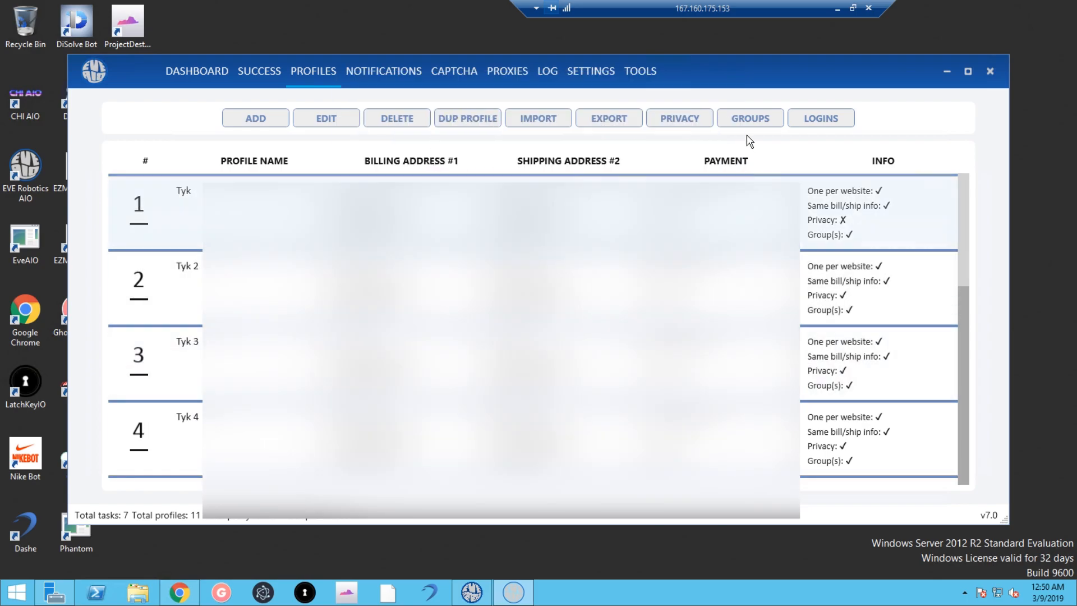
pyautogui.click(747, 116)
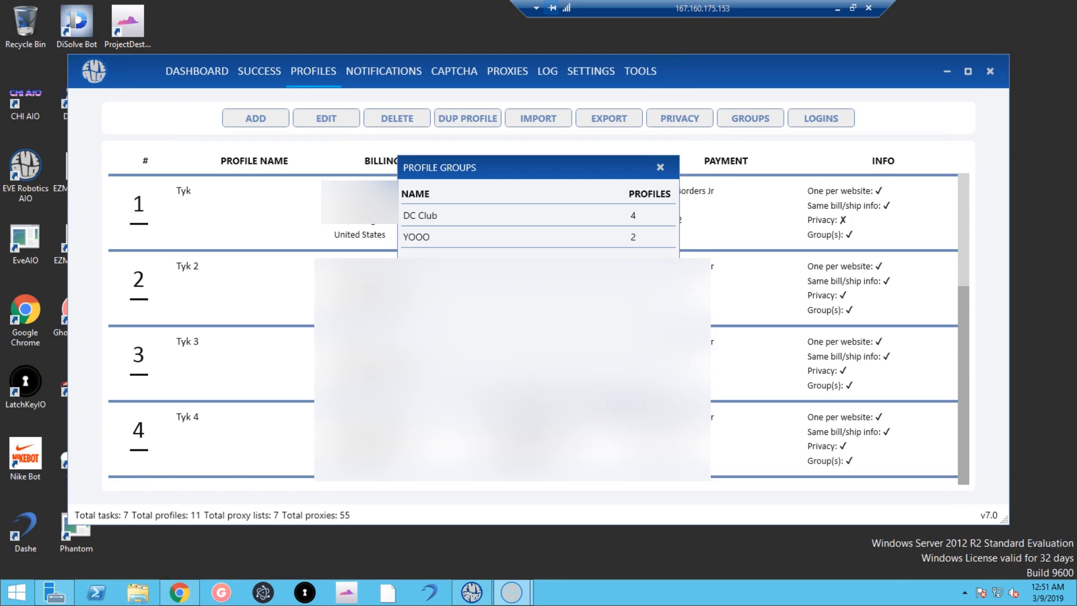
# Close the Profile Groups overview and scroll through the five-profile list.
pyautogui.press('Escape')
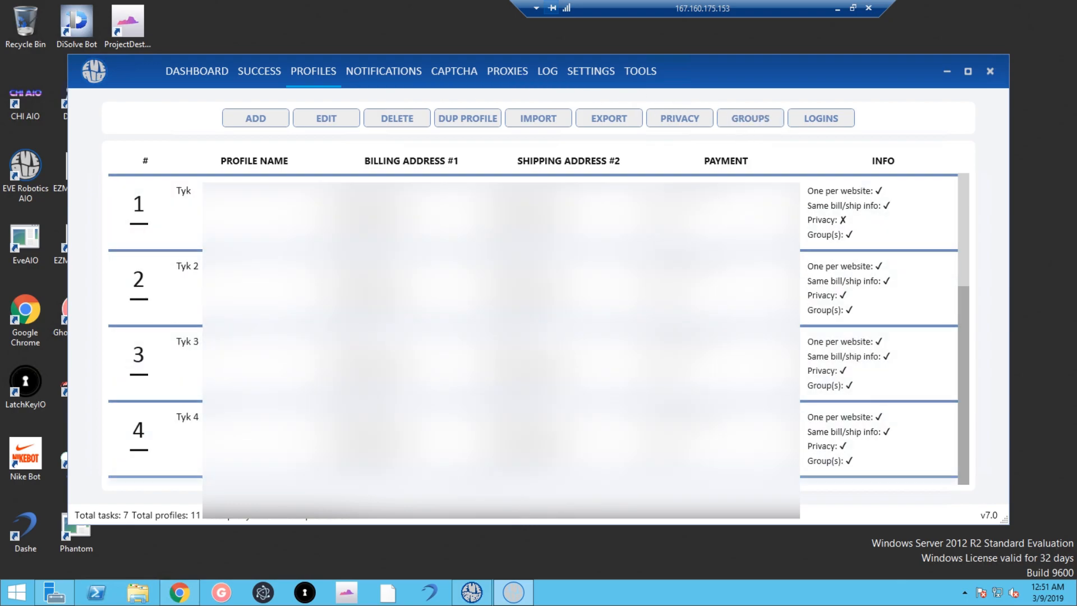
pyautogui.scroll(-3, 533, 330)
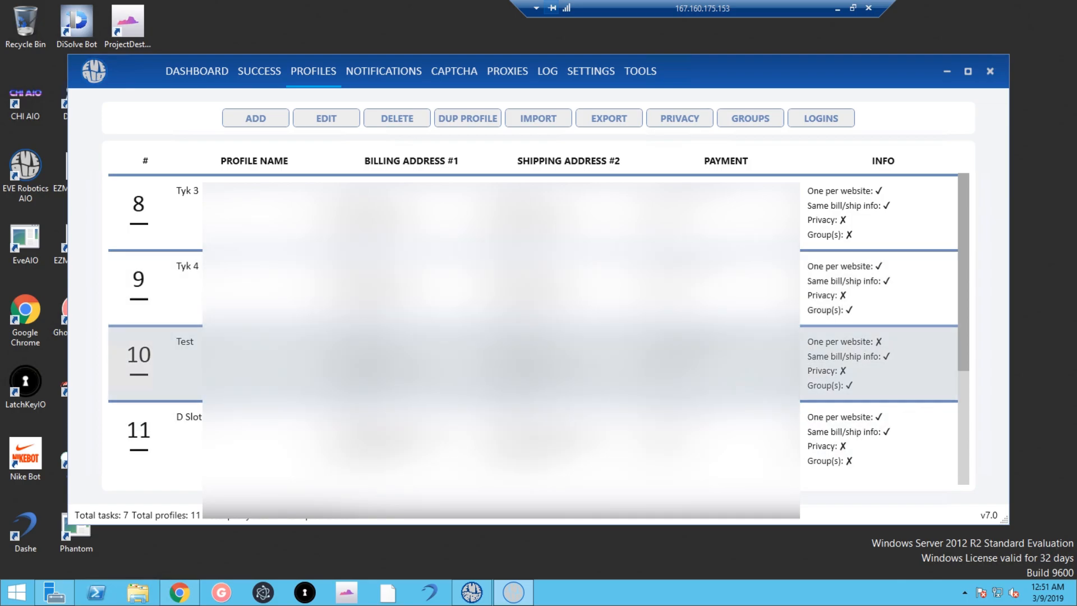
pyautogui.scroll(3, 505, 364)
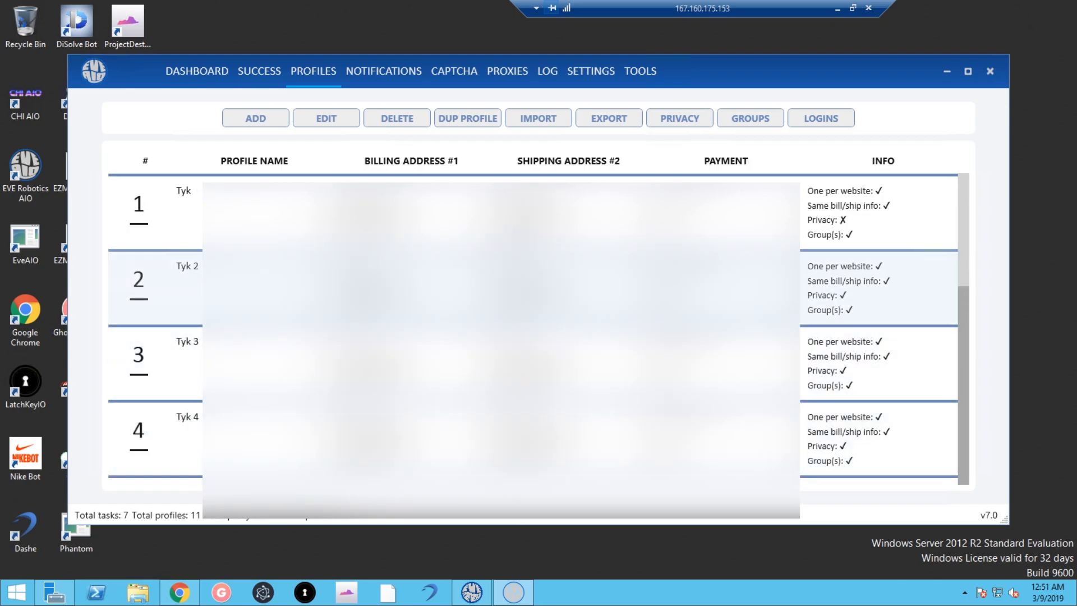
pyautogui.scroll(-1, 533, 364)
pyautogui.scroll(-2, 533, 392)
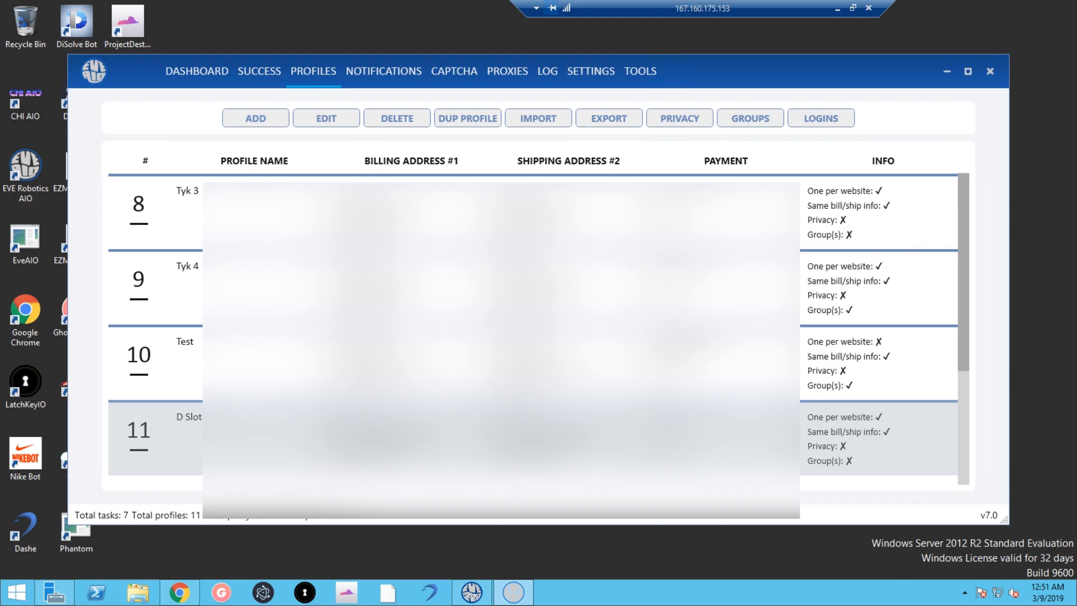
pyautogui.scroll(3, 505, 437)
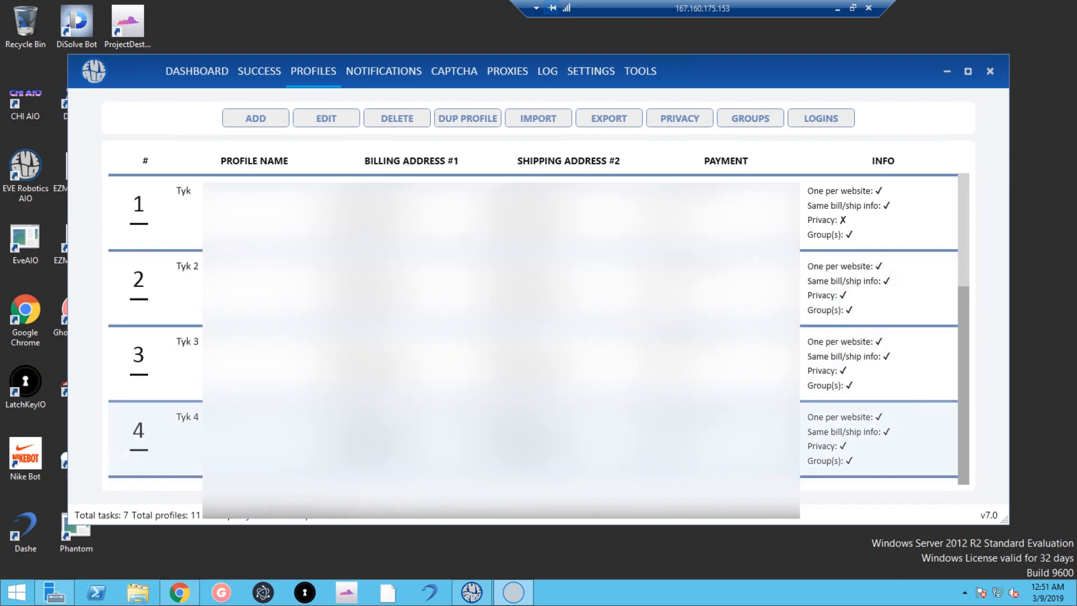
pyautogui.scroll(-3, 532, 364)
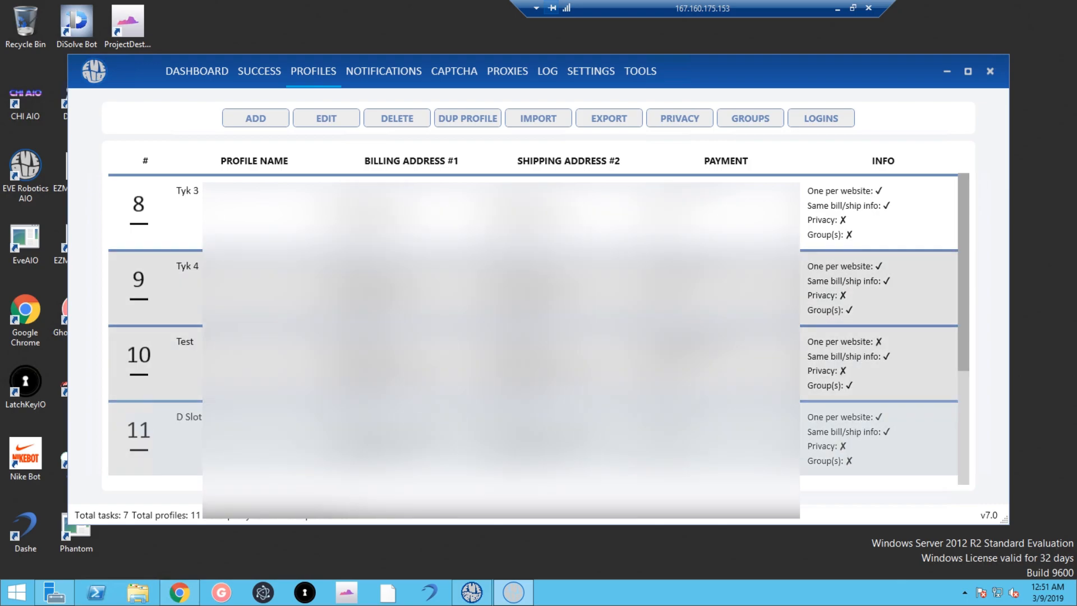
pyautogui.scroll(1, 533, 364)
pyautogui.scroll(-1, 532, 365)
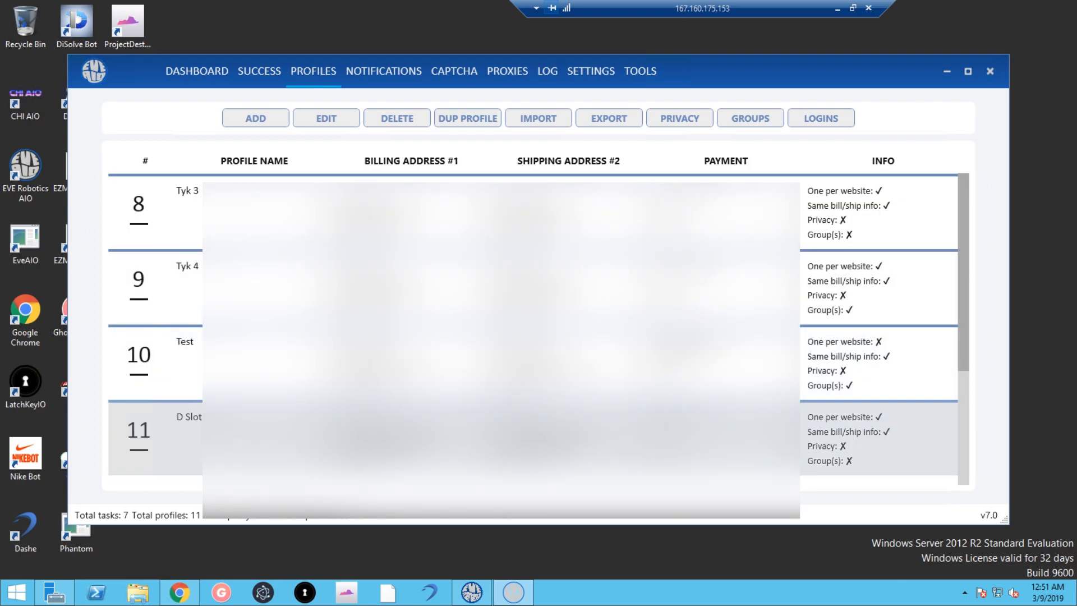
pyautogui.scroll(1, 533, 365)
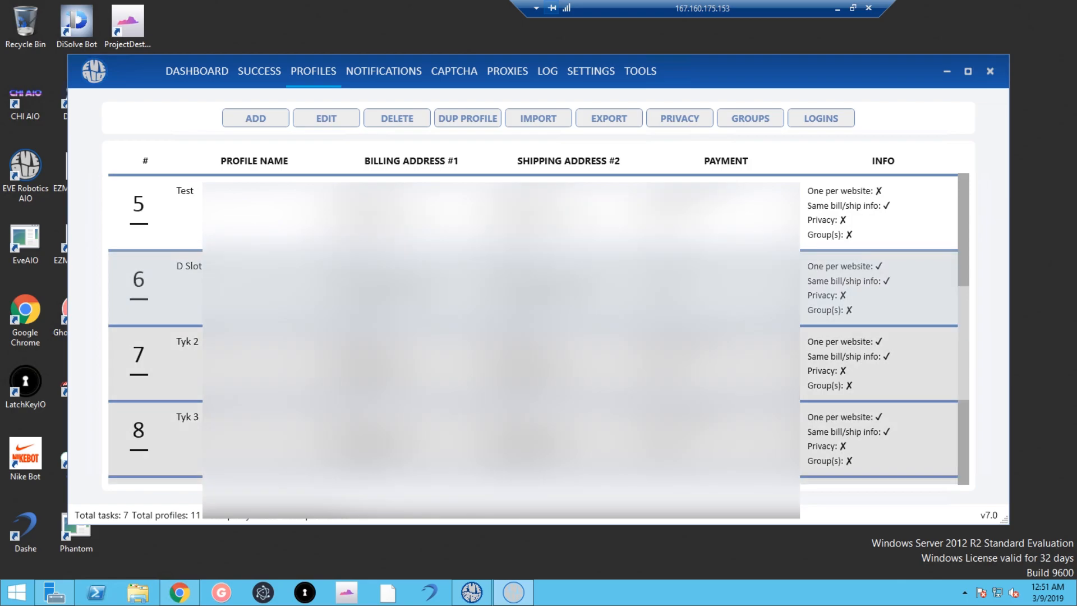
pyautogui.scroll(1, 533, 331)
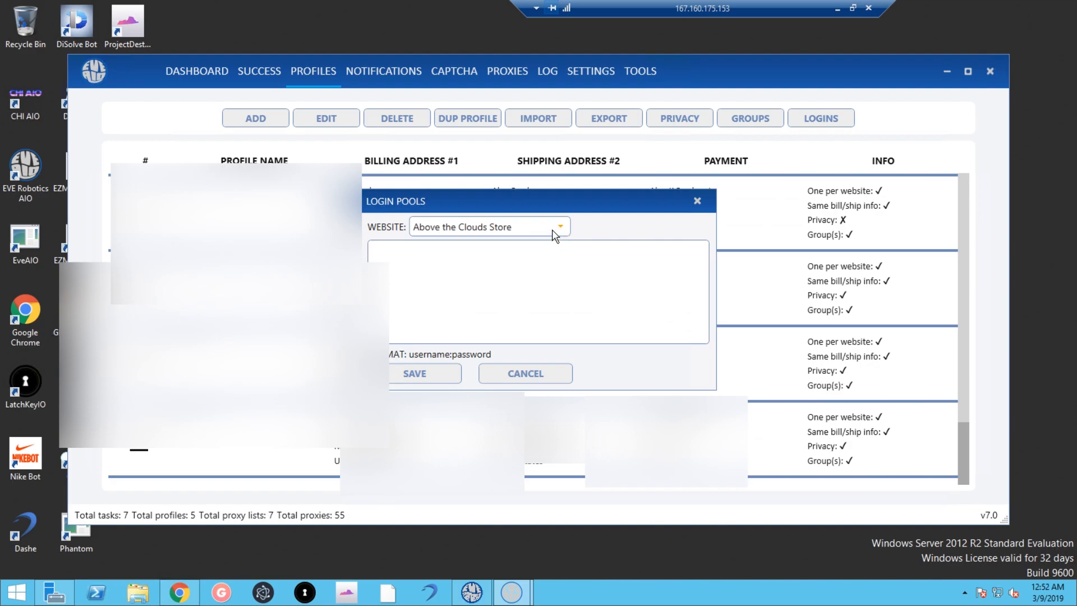
# Choose Martian Toys from the Login Pools website dropdown.
pyautogui.click(554, 235)
pyautogui.scroll(-4, 524, 373)
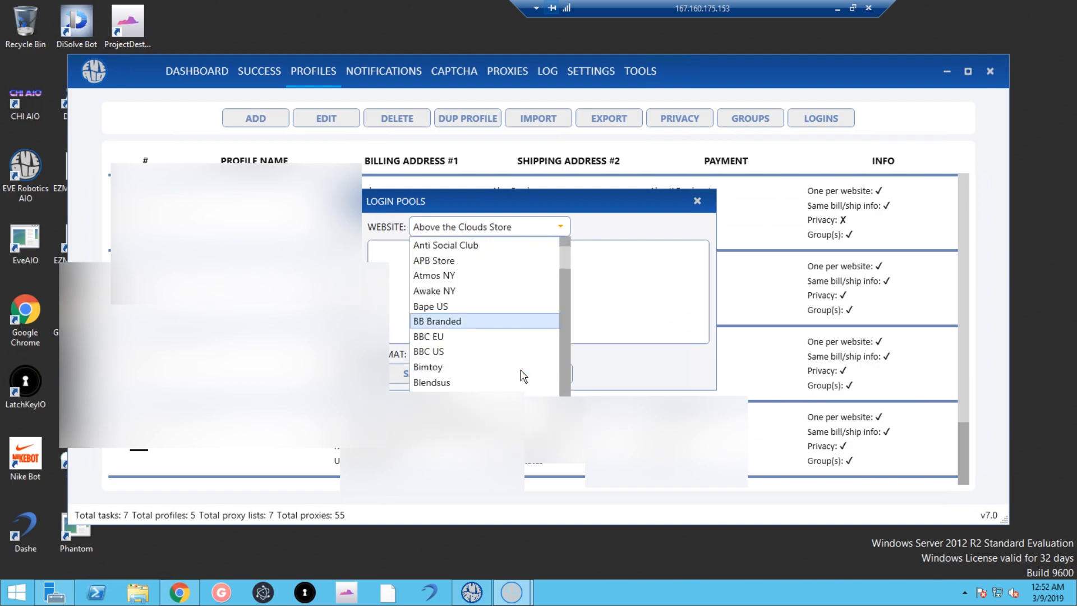
pyautogui.scroll(-2, 508, 349)
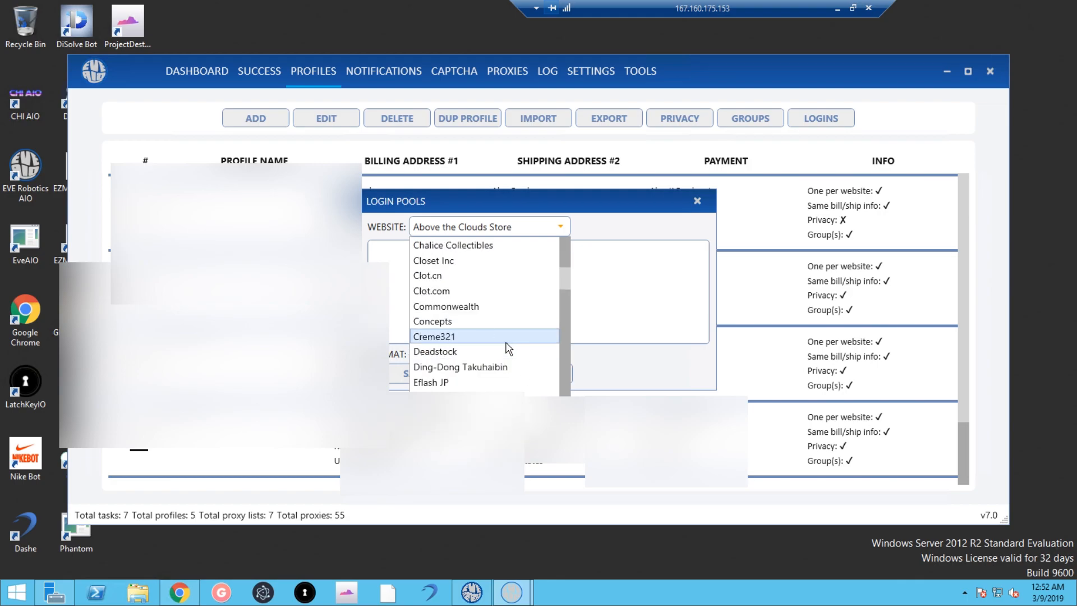
pyautogui.scroll(-5, 508, 349)
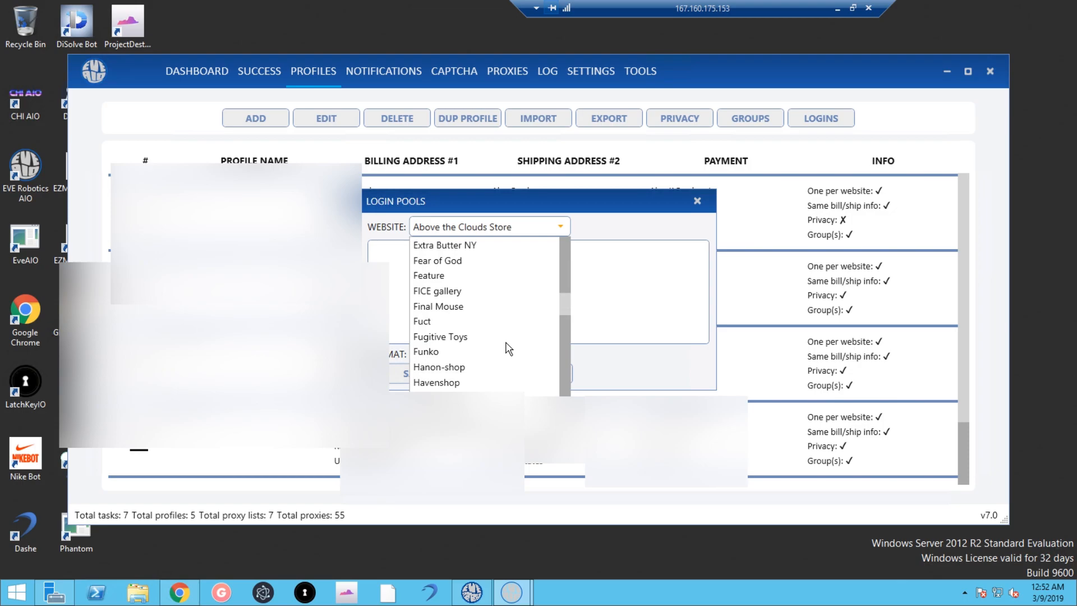
pyautogui.scroll(-1, 508, 348)
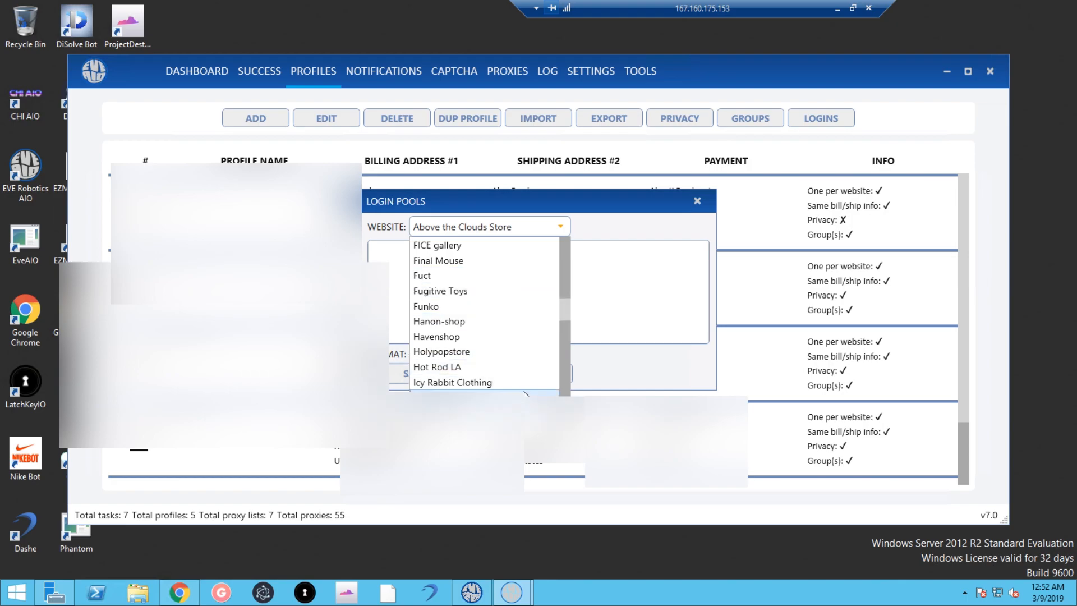
pyautogui.scroll(-5, 516, 381)
pyautogui.click(512, 368)
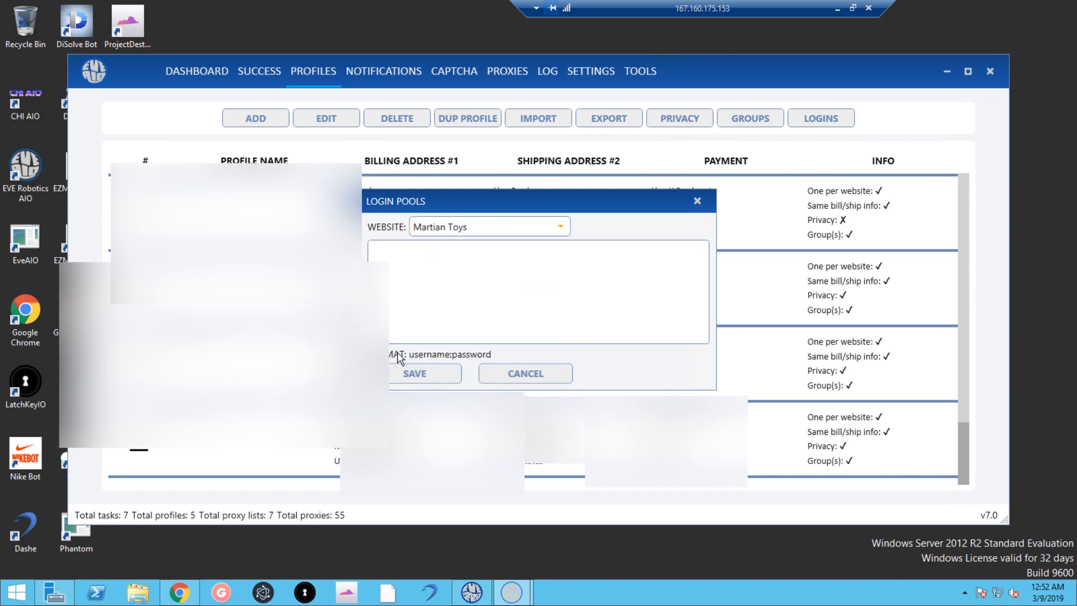
# Type a sample e-mail:password account line, then cancel Login Pools without saving it.
pyautogui.click(512, 276)
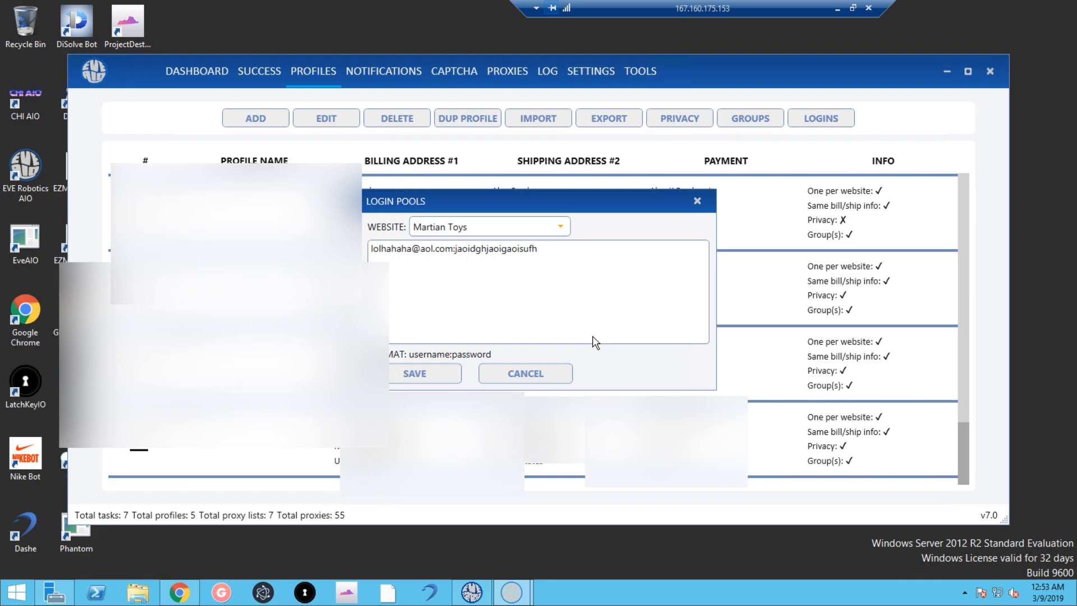
pyautogui.click(532, 374)
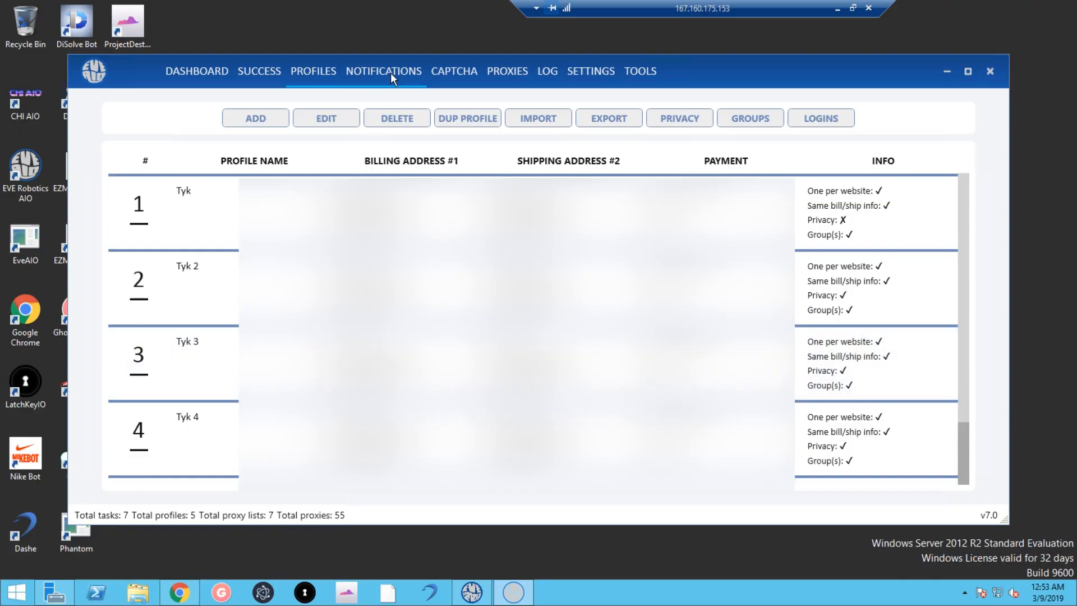
# On the Notifications page, switch Twitter notifications on and back off.
pyautogui.click(391, 73)
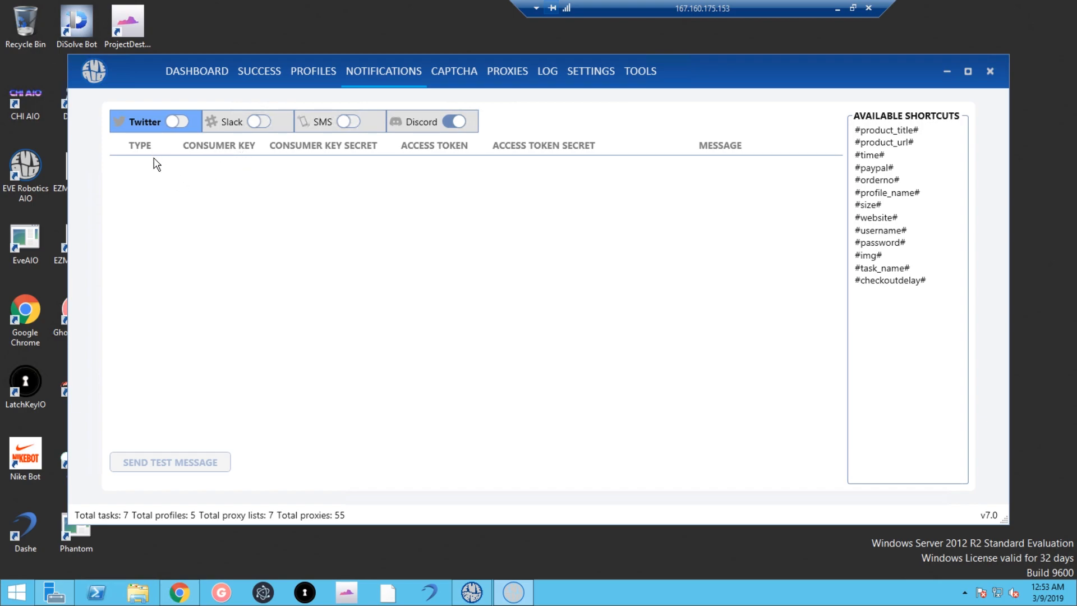
pyautogui.click(182, 122)
pyautogui.click(269, 165)
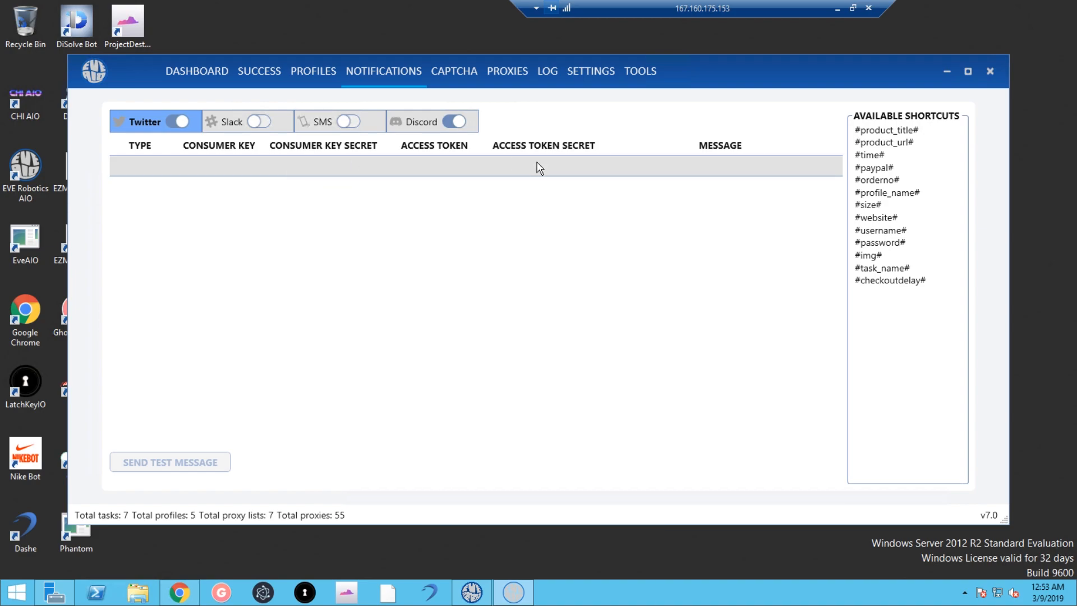
pyautogui.click(178, 122)
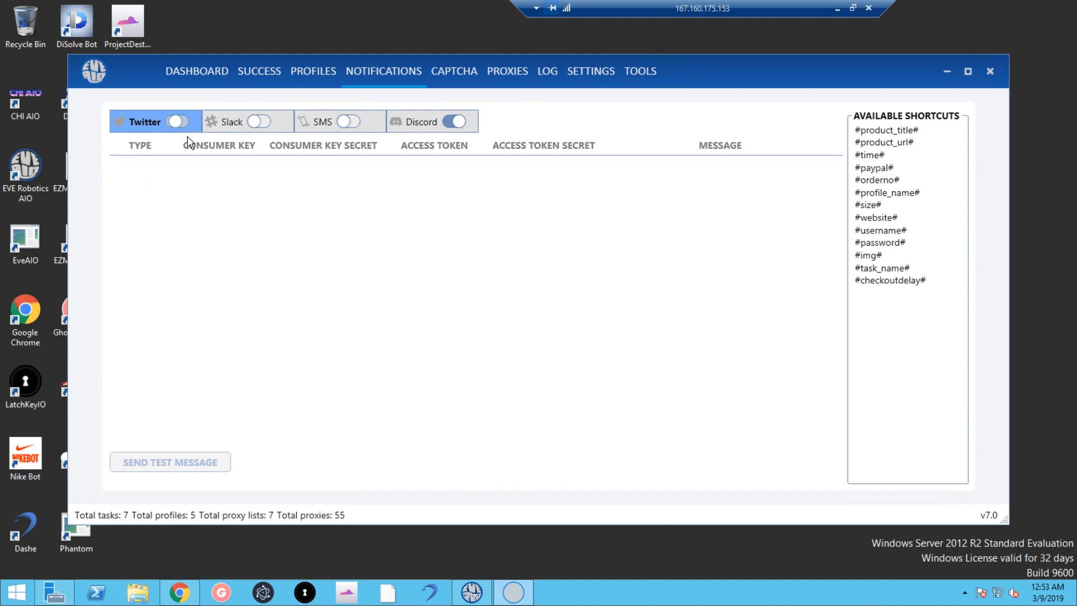
# Turn Slack notifications off and switch SMS notifications on.
pyautogui.click(224, 120)
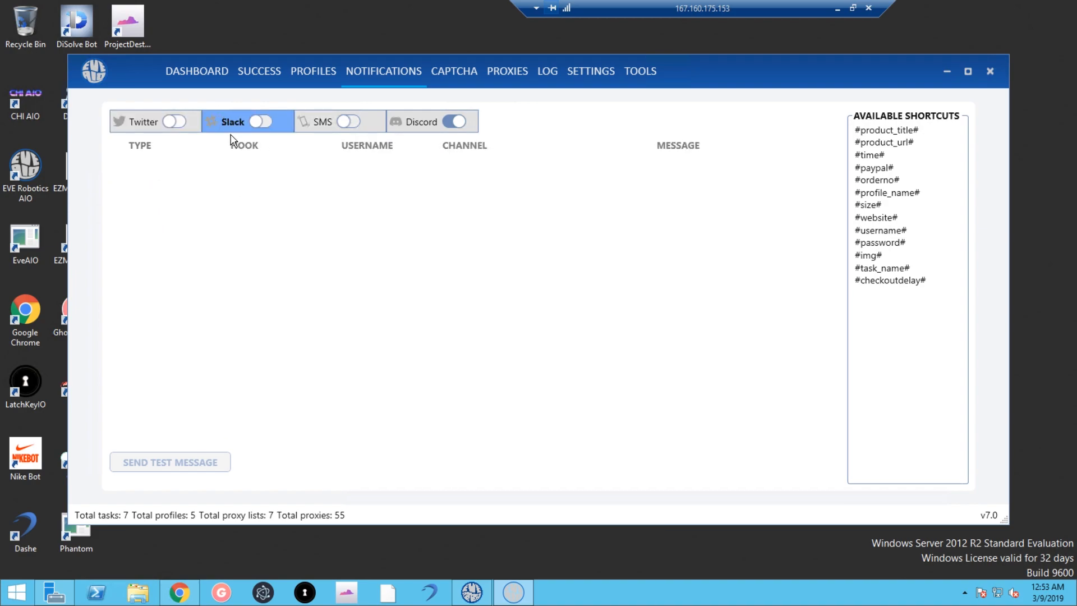
pyautogui.click(263, 122)
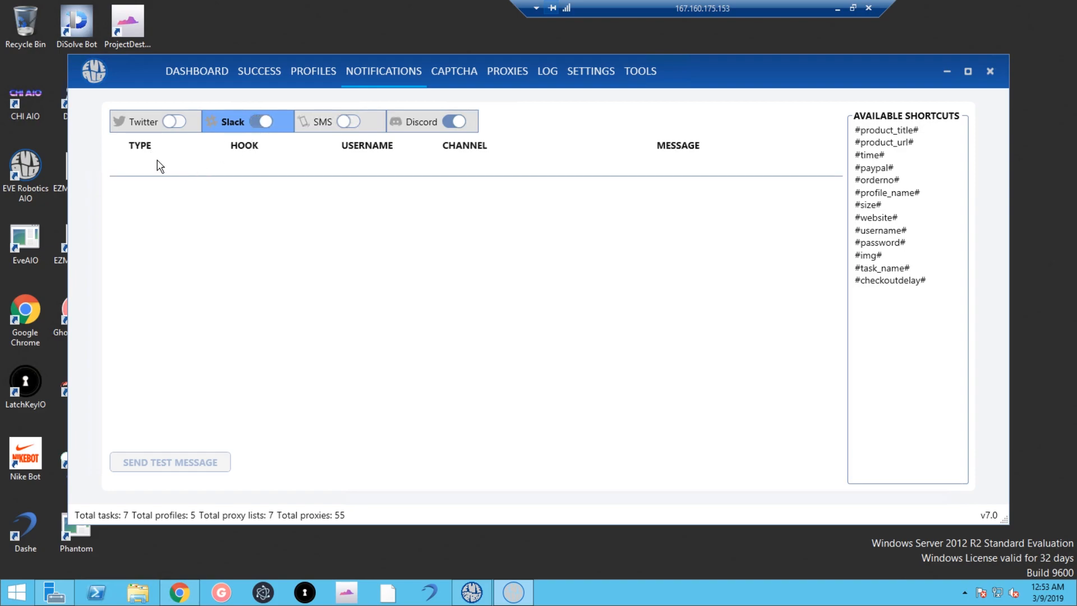
pyautogui.click(163, 167)
pyautogui.click(163, 167)
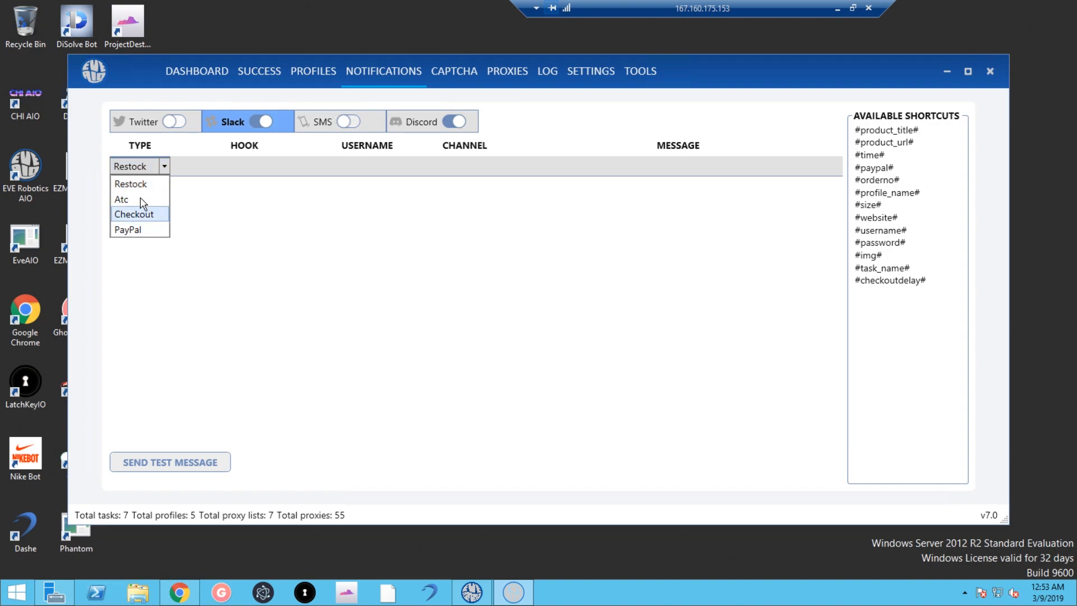
pyautogui.click(255, 196)
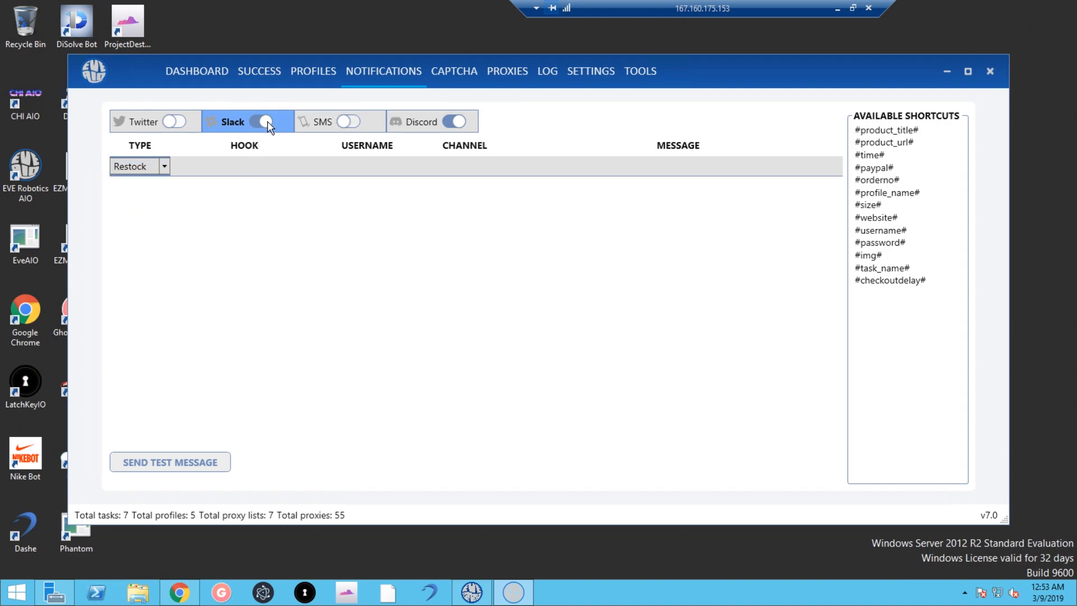
pyautogui.click(266, 122)
pyautogui.click(348, 121)
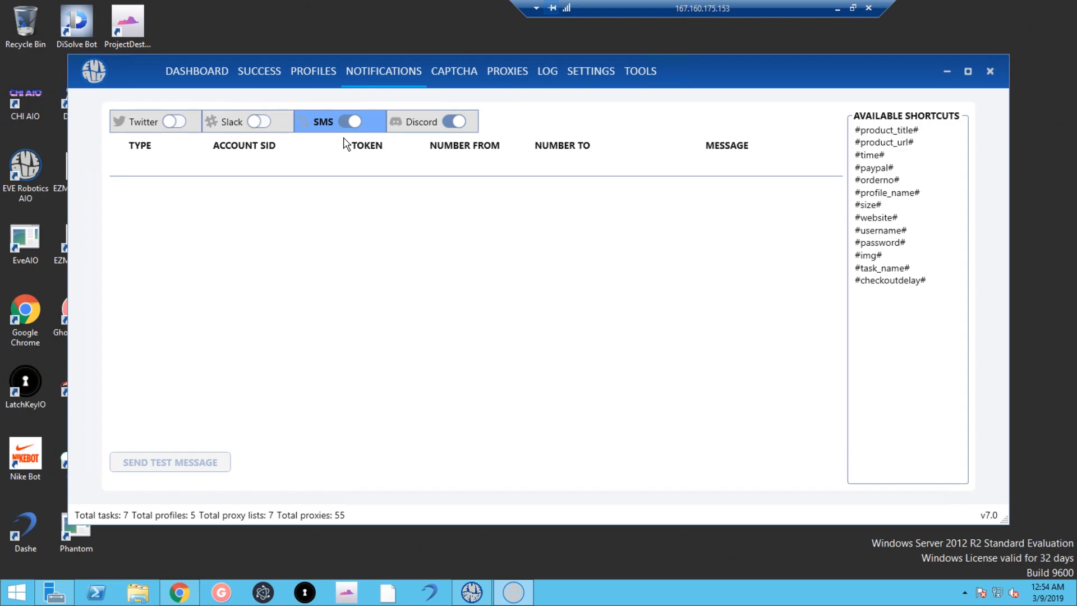
# Add a Restock SMS row, switch SMS notifications off, and view the Discord webhook settings.
pyautogui.click(727, 166)
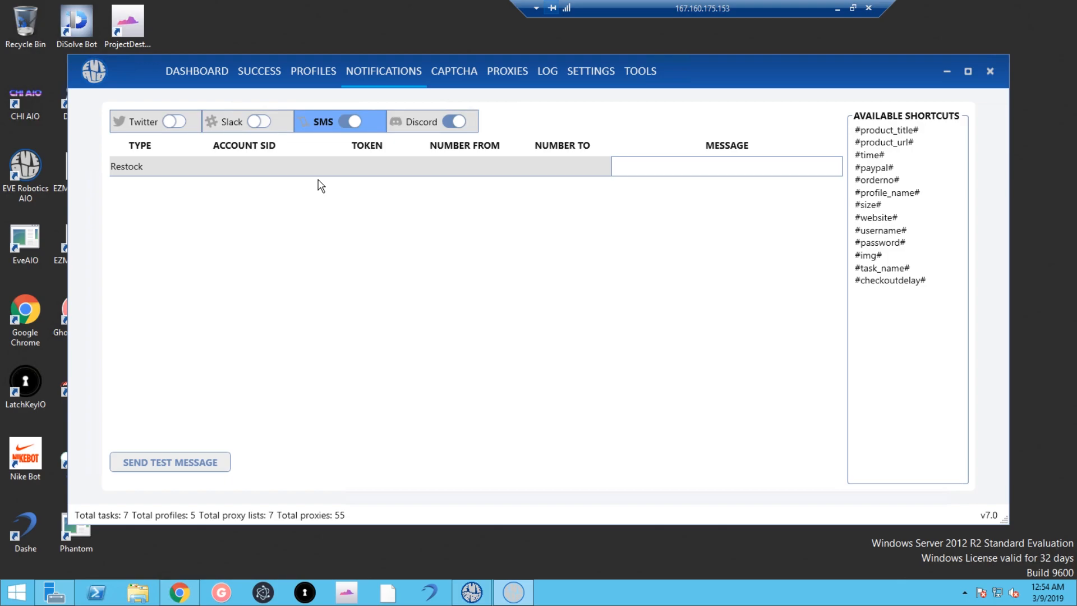
pyautogui.click(356, 124)
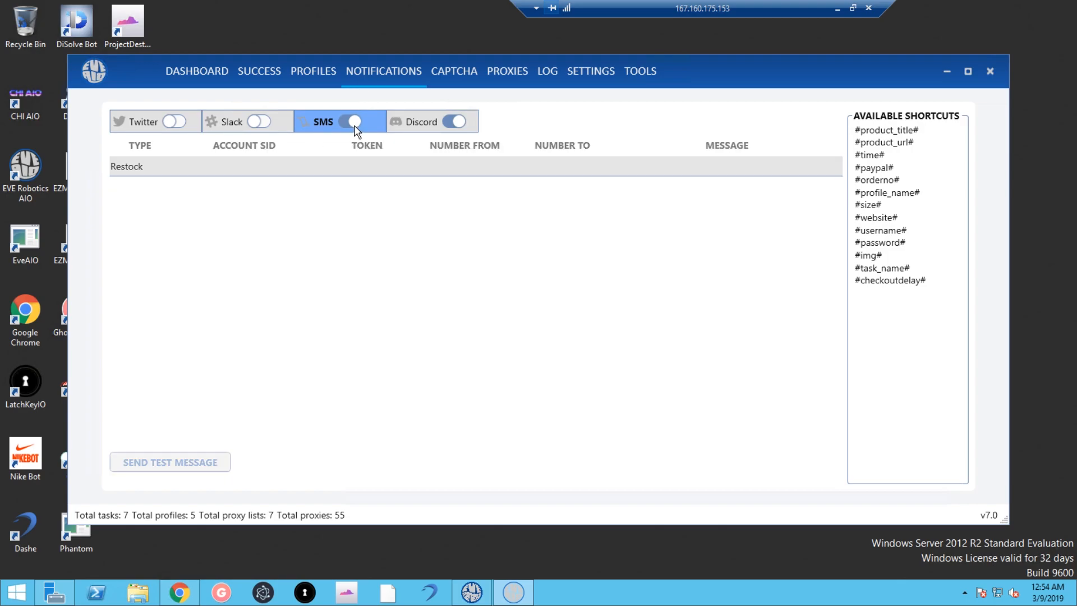
pyautogui.click(414, 121)
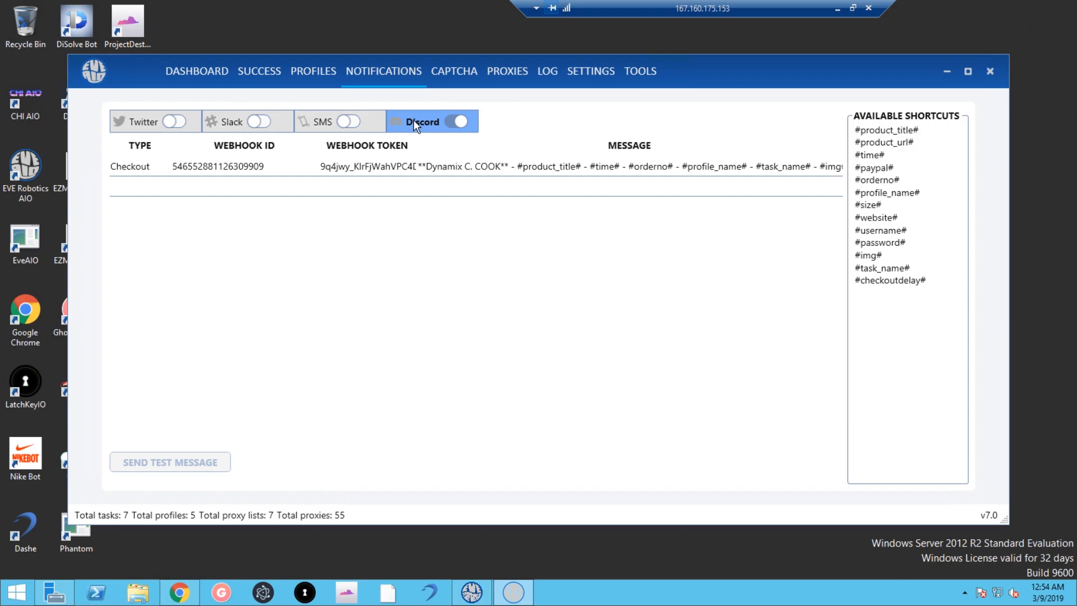
pyautogui.click(145, 169)
pyautogui.click(144, 168)
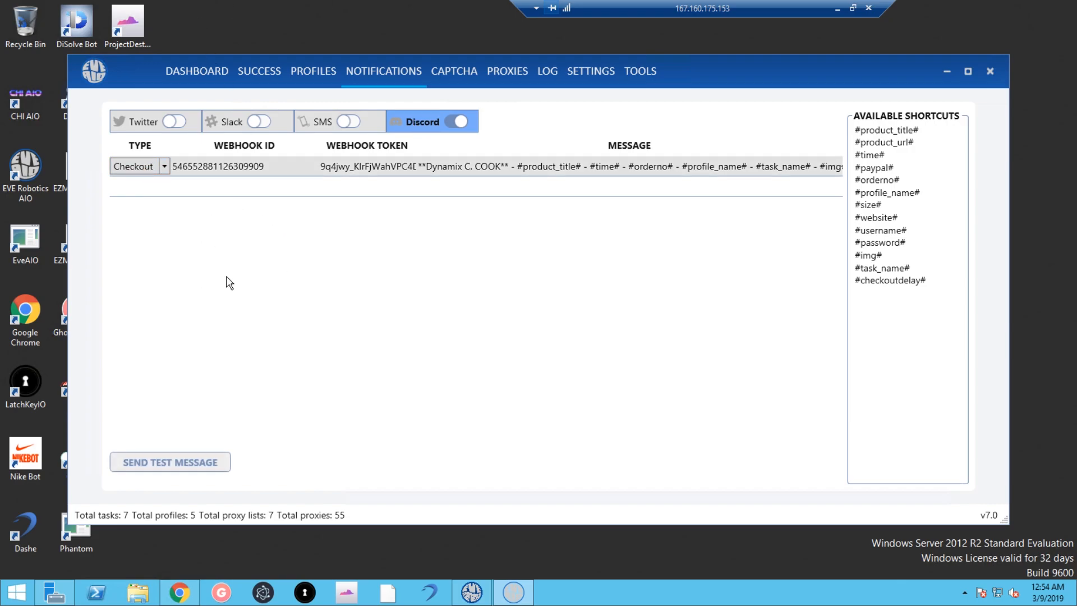
pyautogui.click(164, 167)
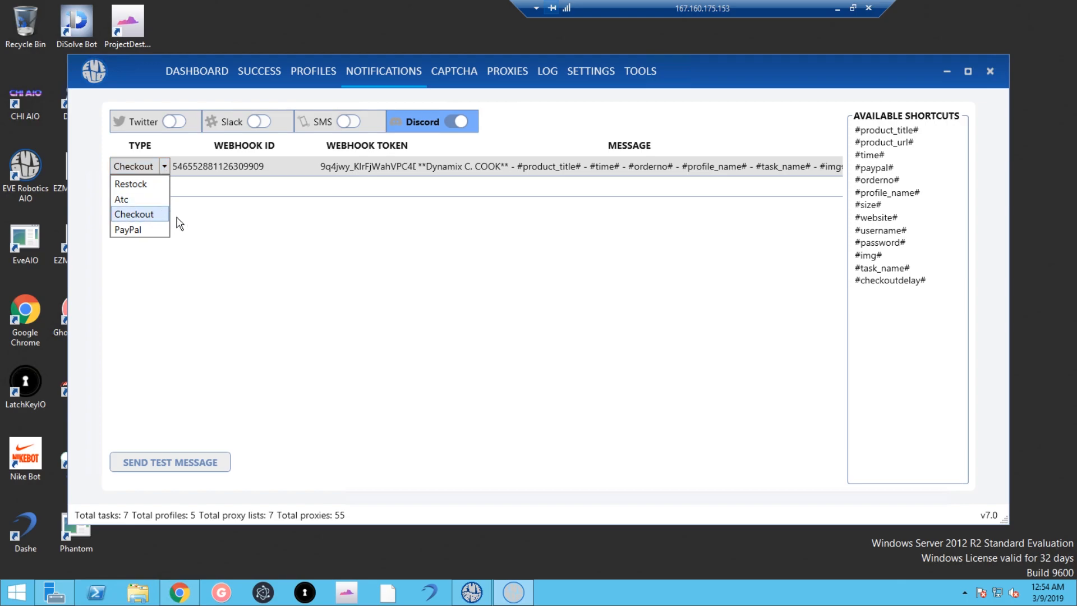
pyautogui.click(245, 260)
pyautogui.click(165, 167)
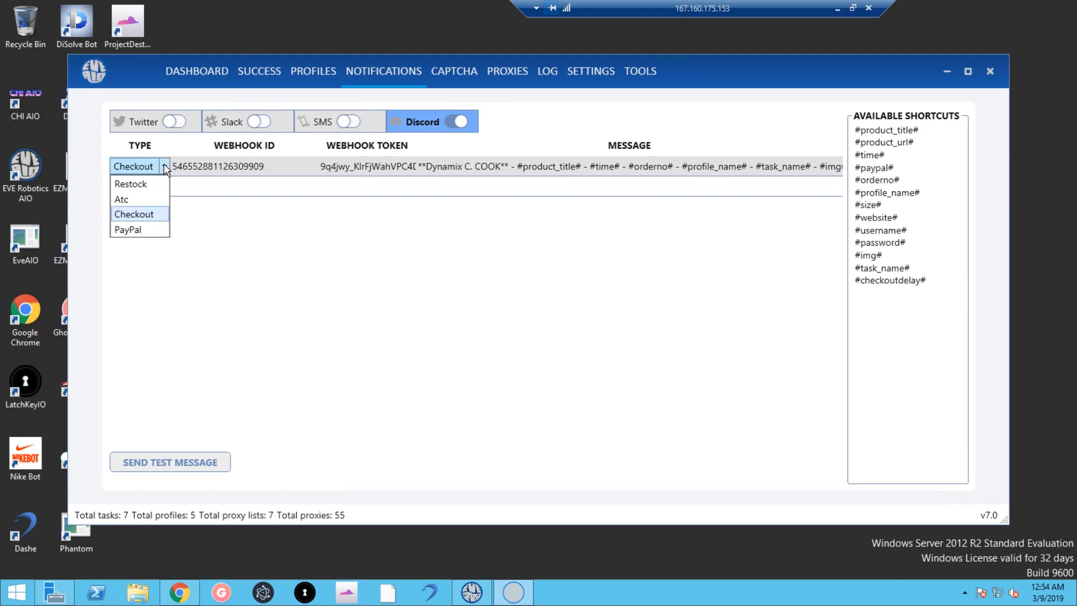
pyautogui.click(210, 231)
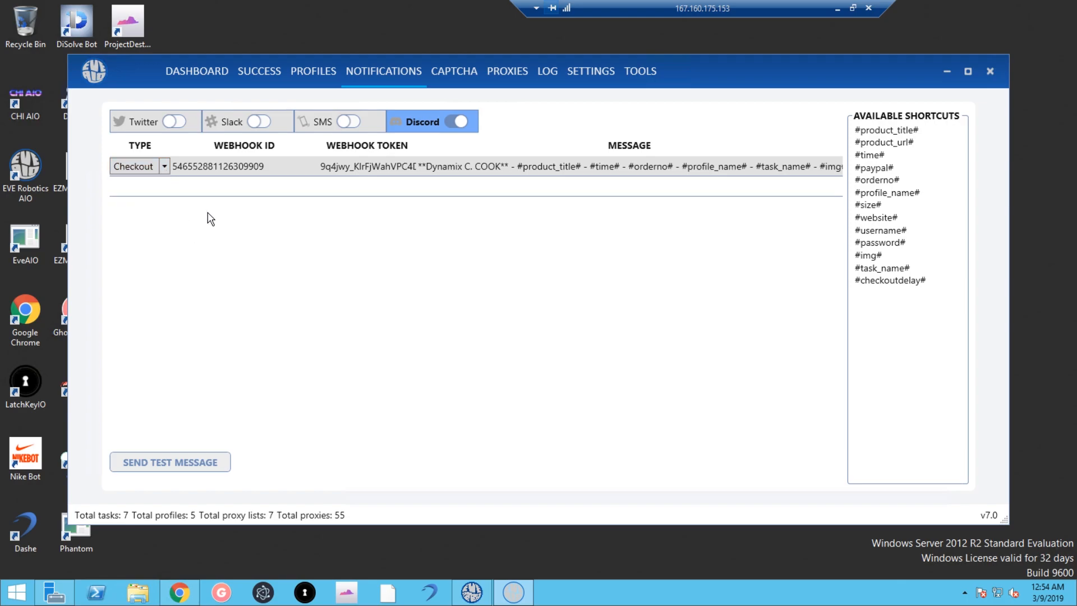
pyautogui.click(162, 171)
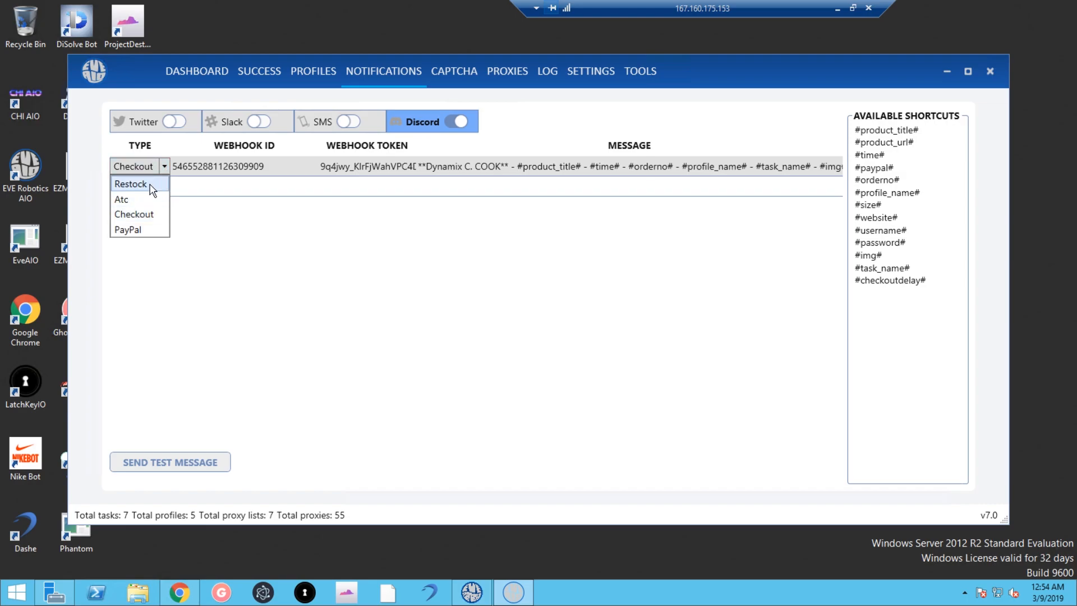
pyautogui.click(244, 230)
pyautogui.click(106, 224)
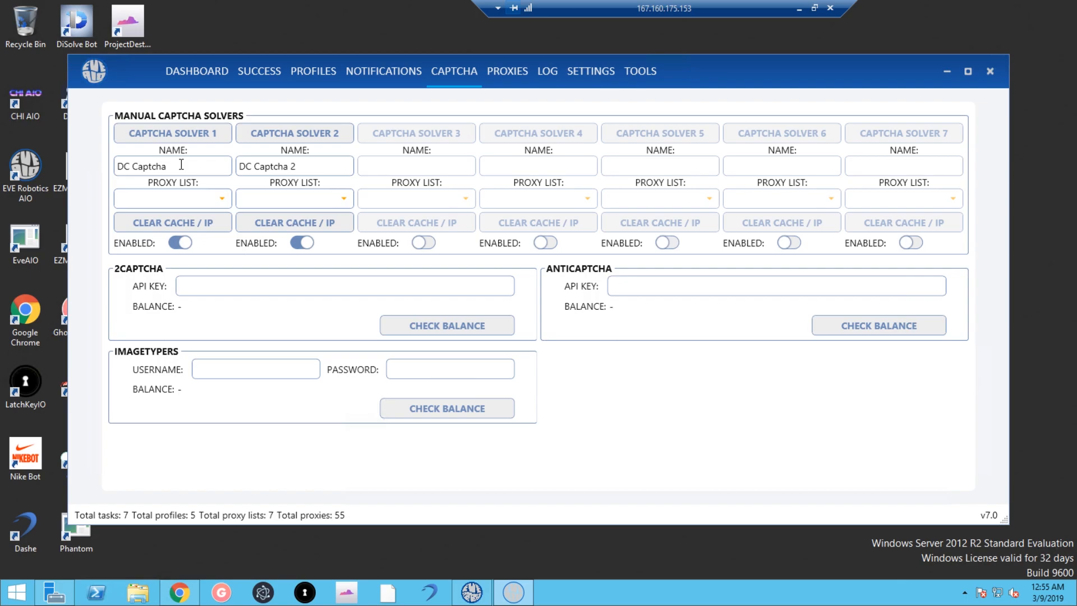
# Assign then clear Captcha Proxy 1 on Solver 1, and open the local-IP captcha solver window.
pyautogui.click(205, 196)
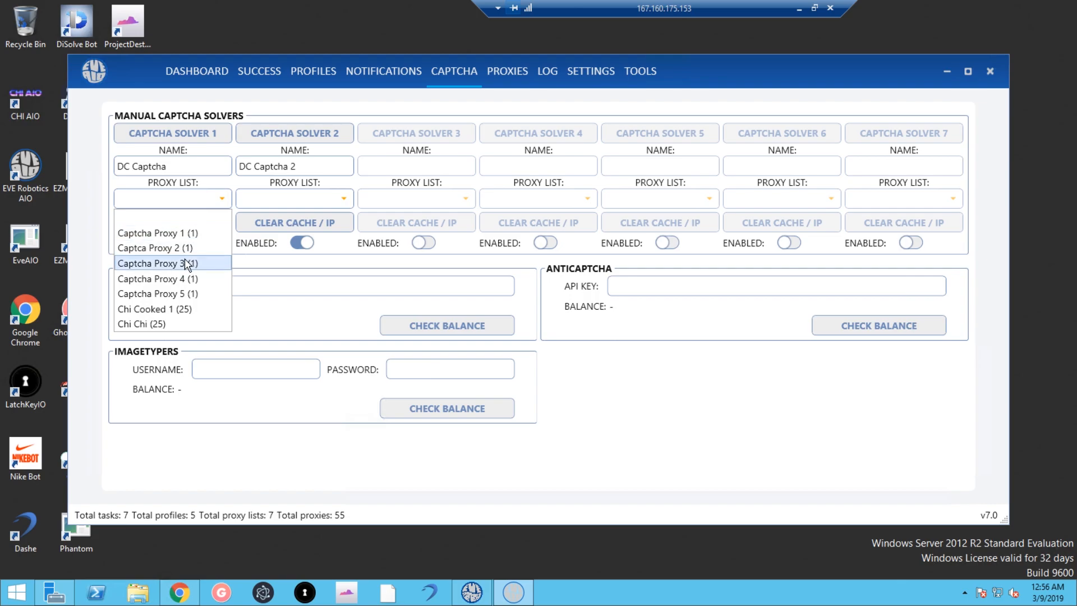
pyautogui.click(165, 230)
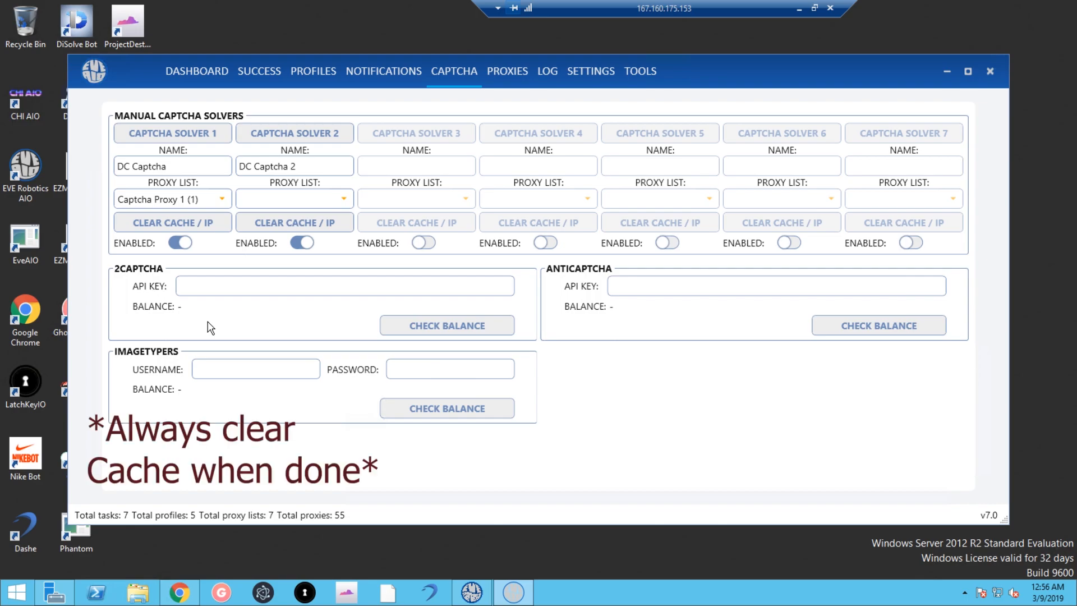
pyautogui.click(203, 205)
pyautogui.click(211, 217)
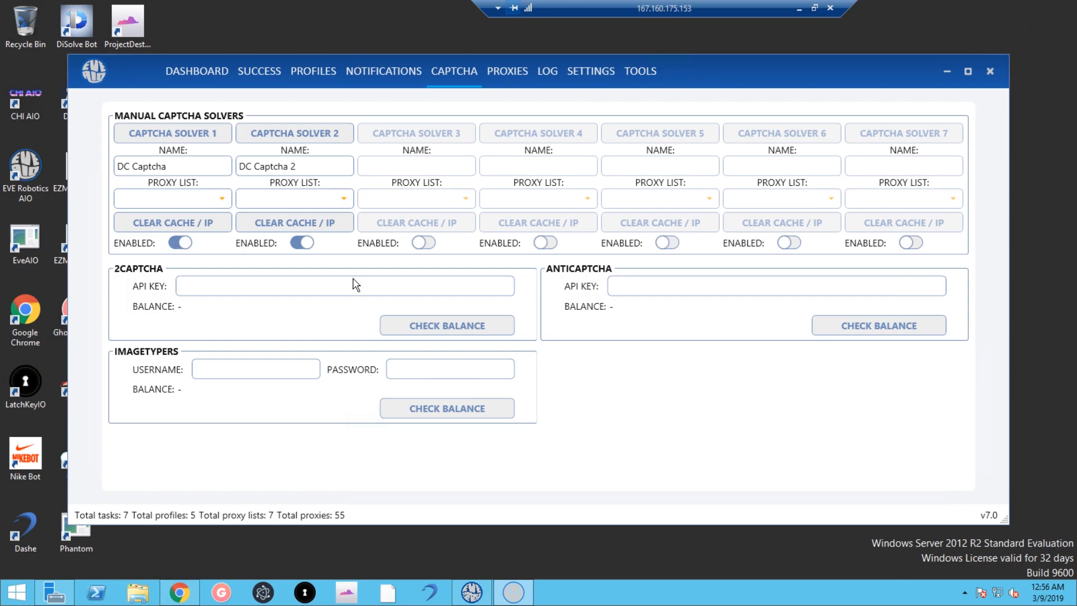
pyautogui.click(430, 242)
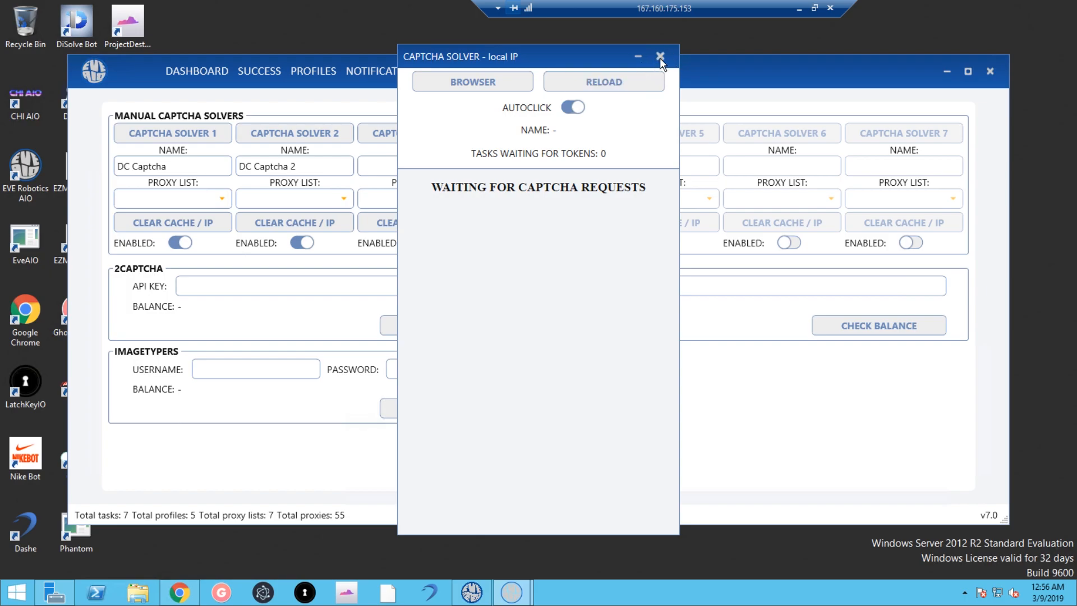
# Close the captcha solver window and dismiss Solver 1's proxy list without choosing one.
pyautogui.click(659, 57)
pyautogui.click(426, 242)
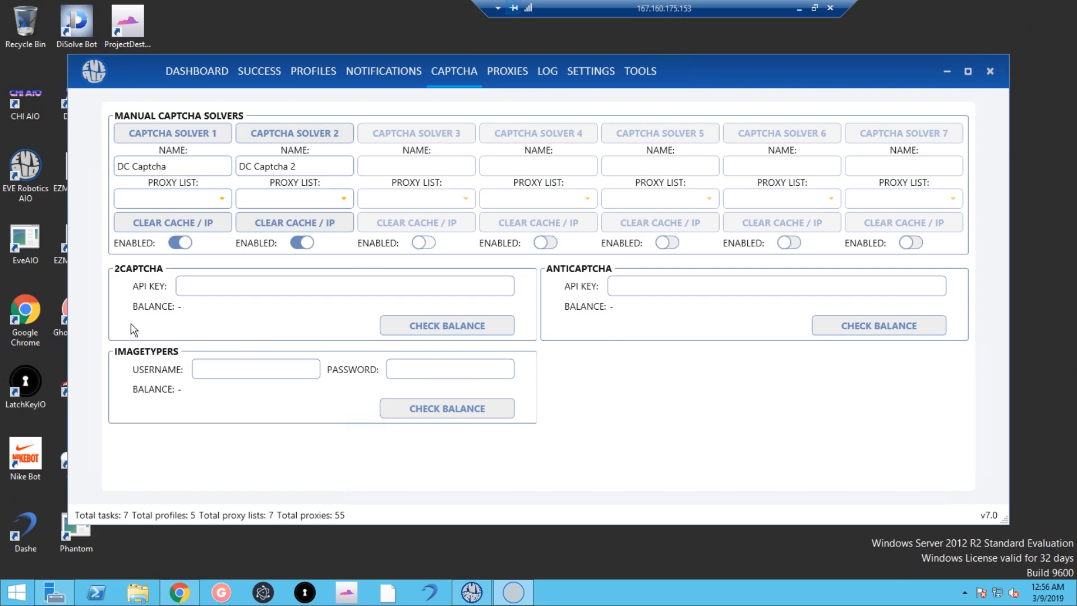
pyautogui.click(211, 201)
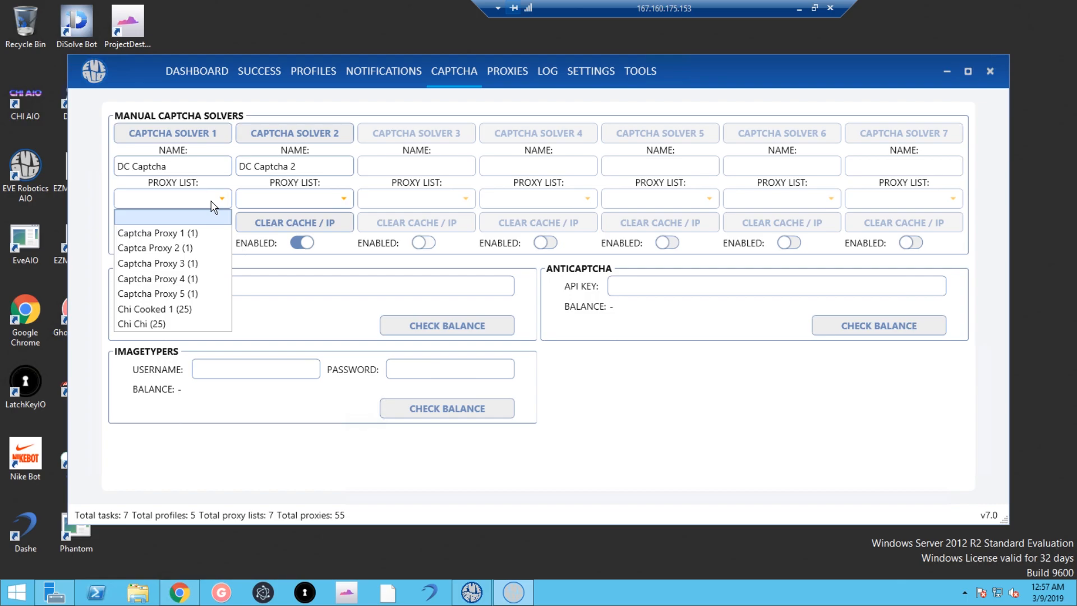
pyautogui.click(301, 267)
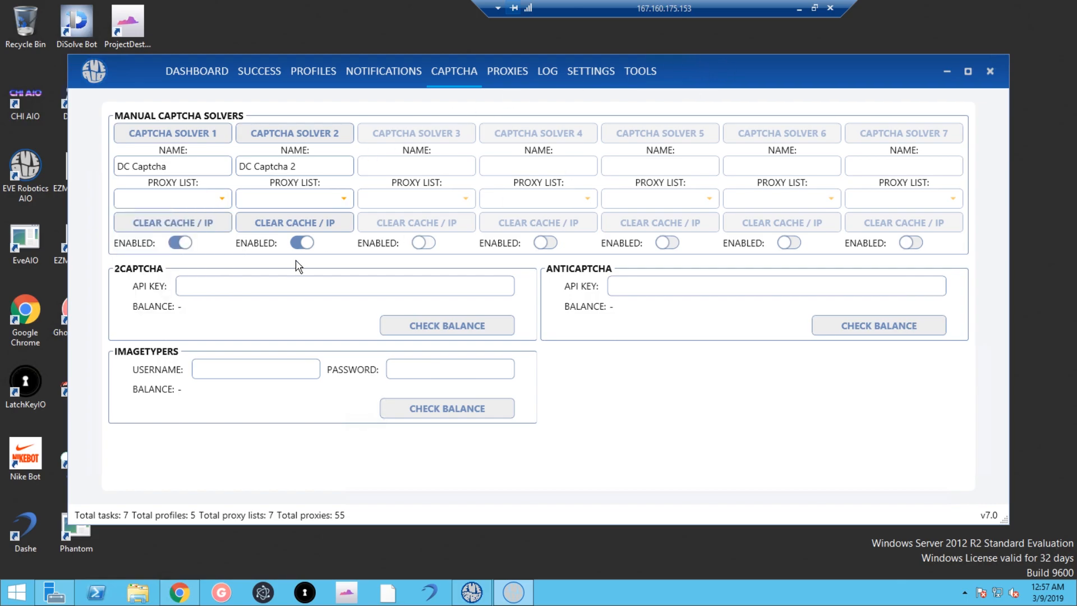
pyautogui.click(188, 132)
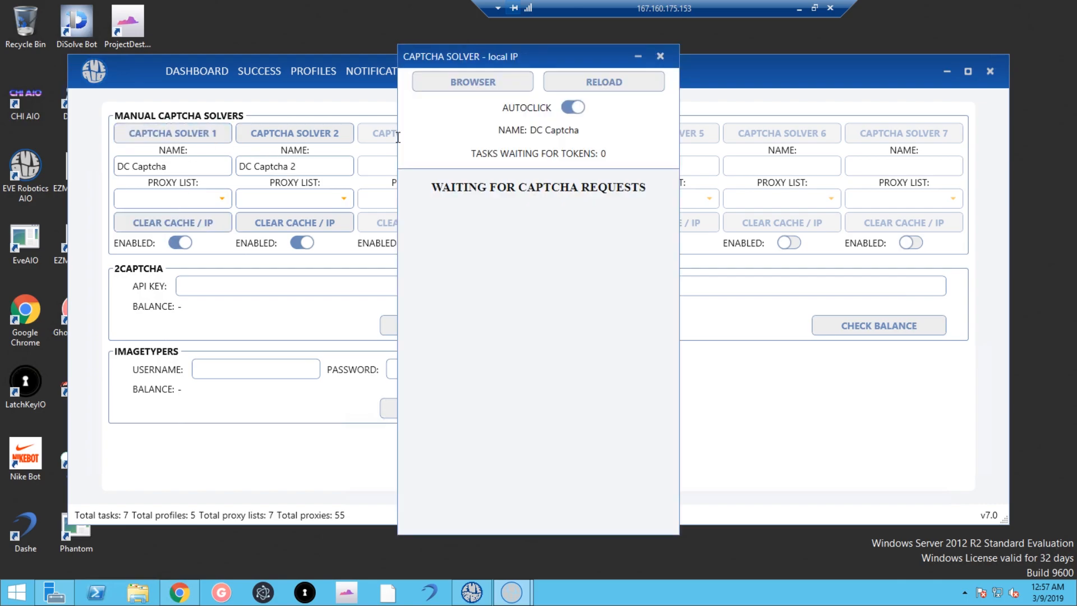
pyautogui.click(500, 86)
pyautogui.click(150, 50)
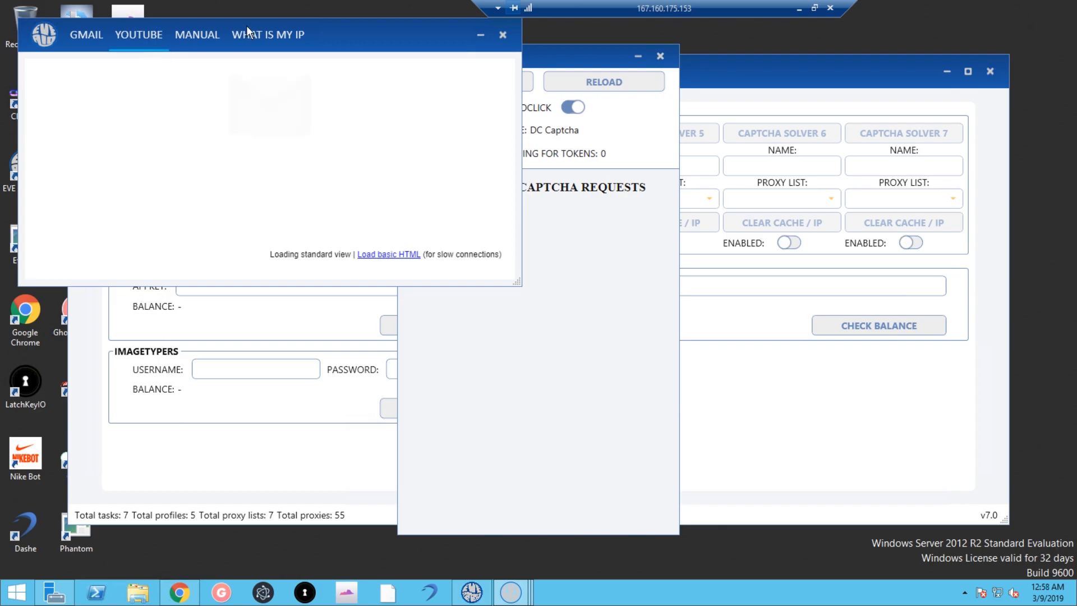
pyautogui.click(153, 35)
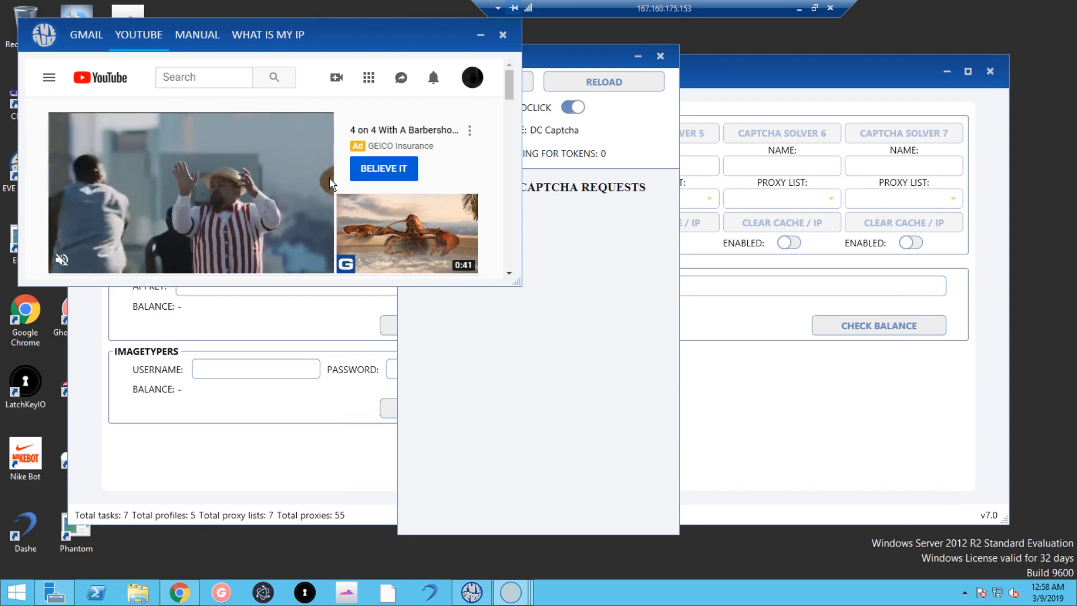
pyautogui.click(222, 77)
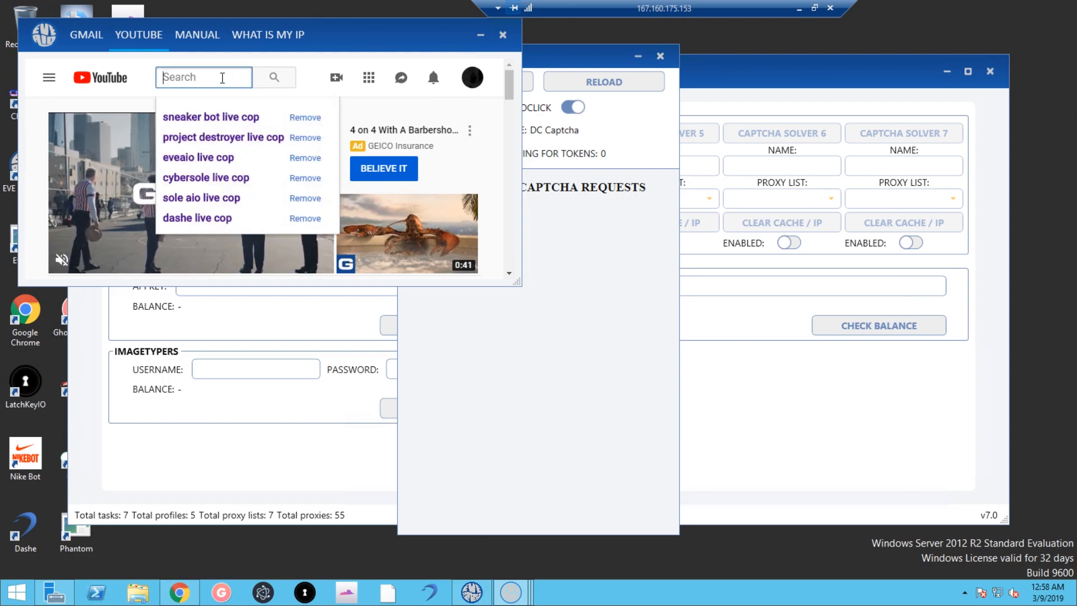
pyautogui.write('1o')
pyautogui.press('BackSpace')
pyautogui.write('0 ')
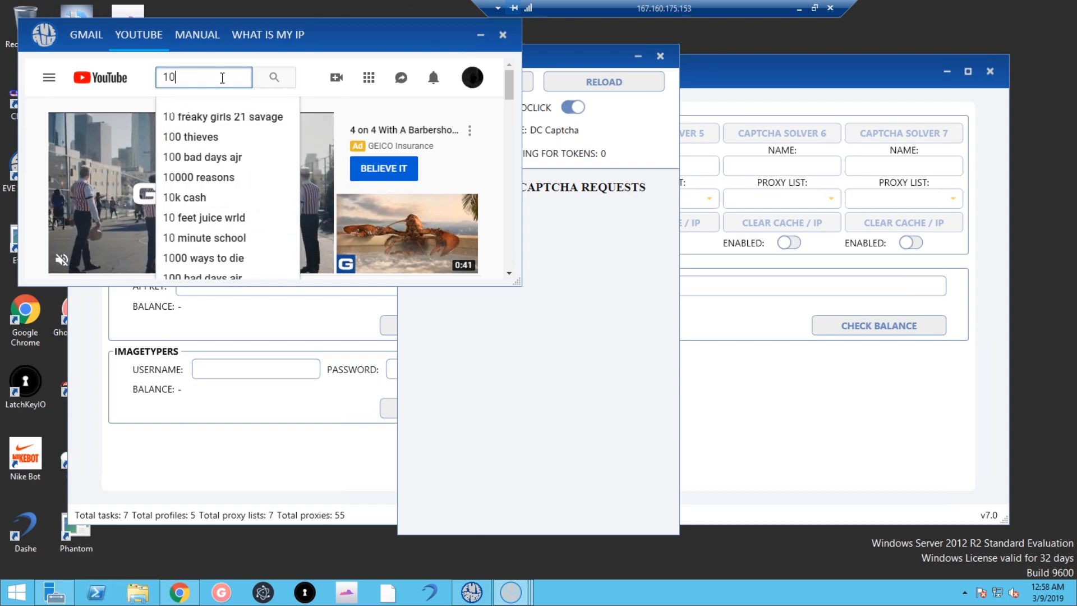
pyautogui.write('hour')
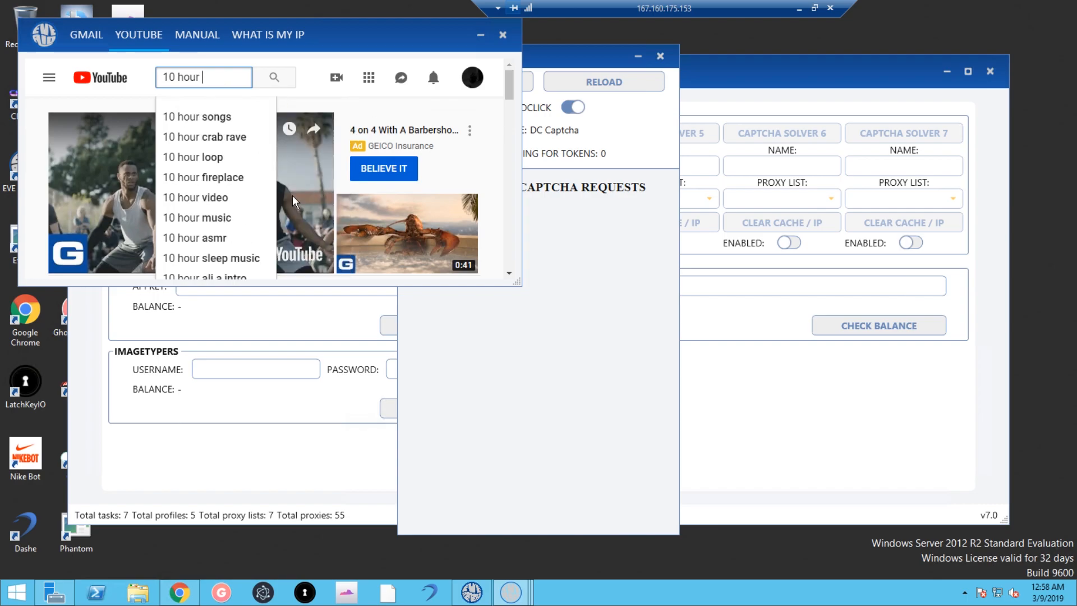
pyautogui.click(245, 178)
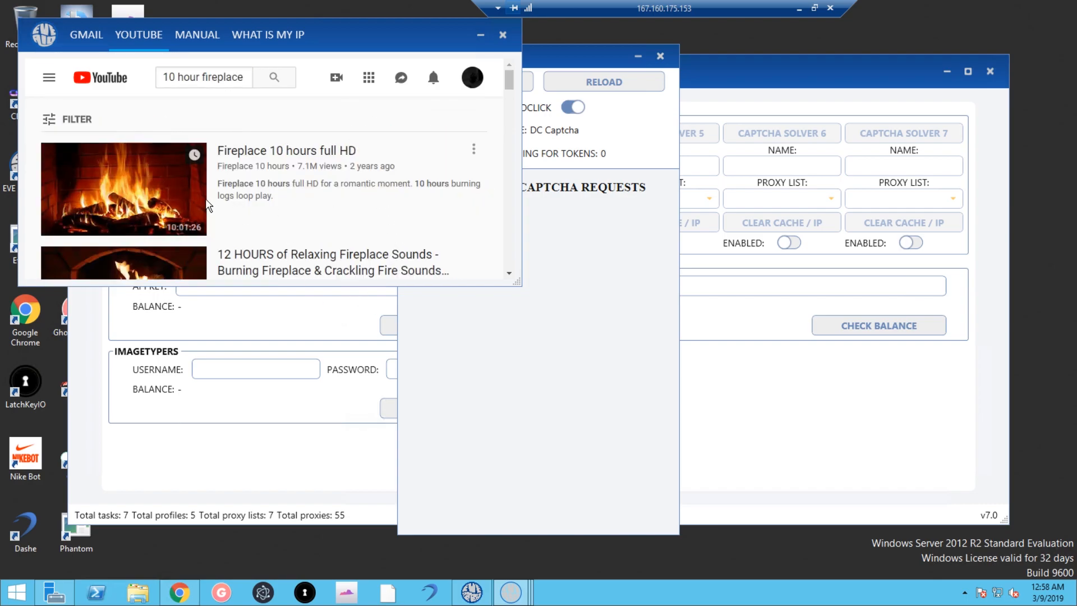
pyautogui.click(243, 219)
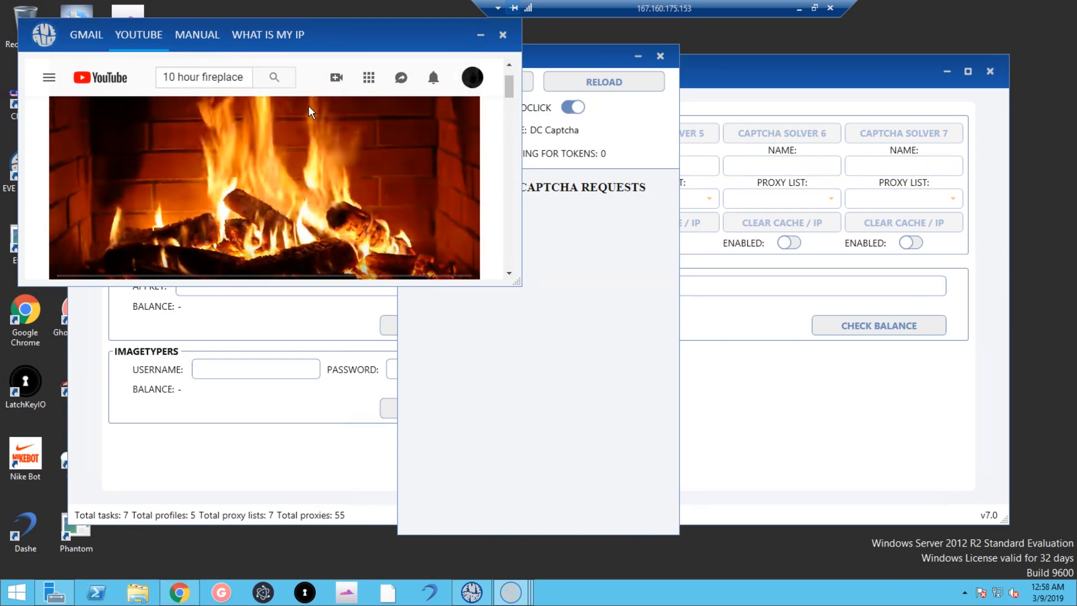
pyautogui.click(503, 35)
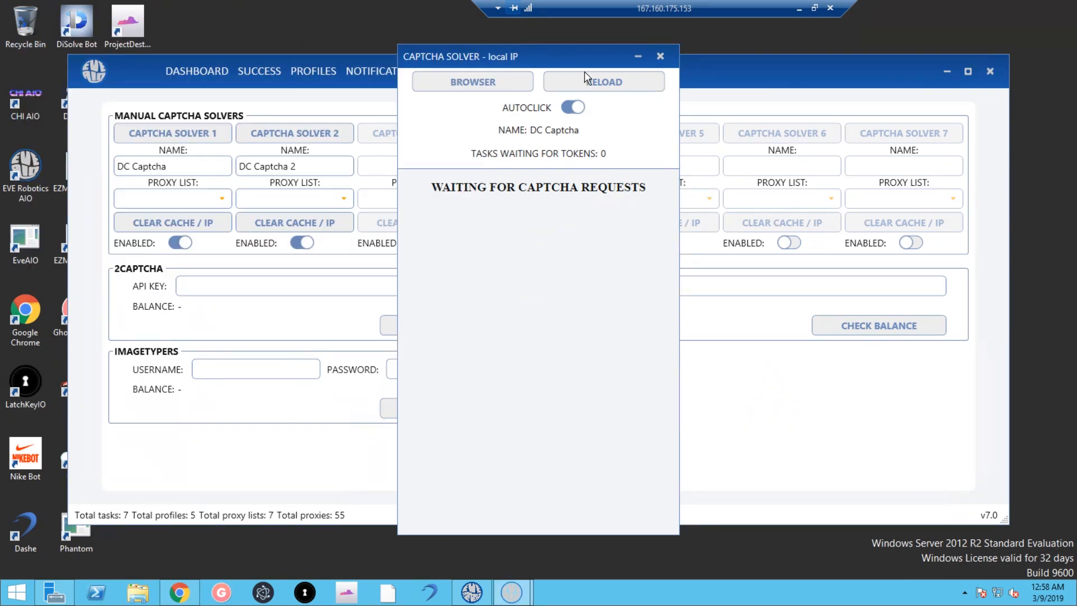
pyautogui.click(659, 56)
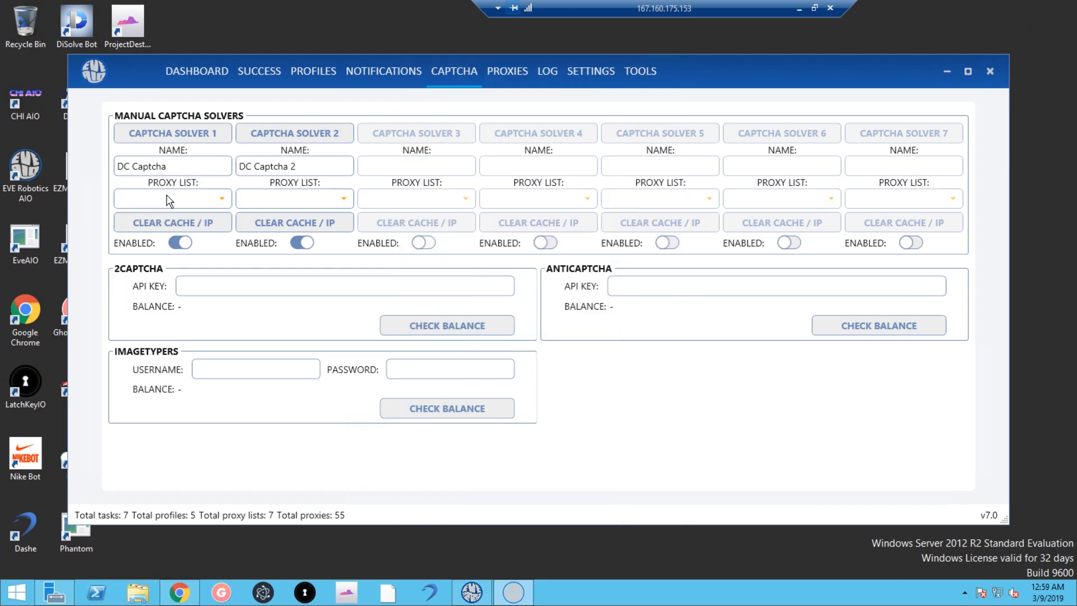
# Clear Captcha Solver 1's cache and IP.
pyautogui.click(165, 223)
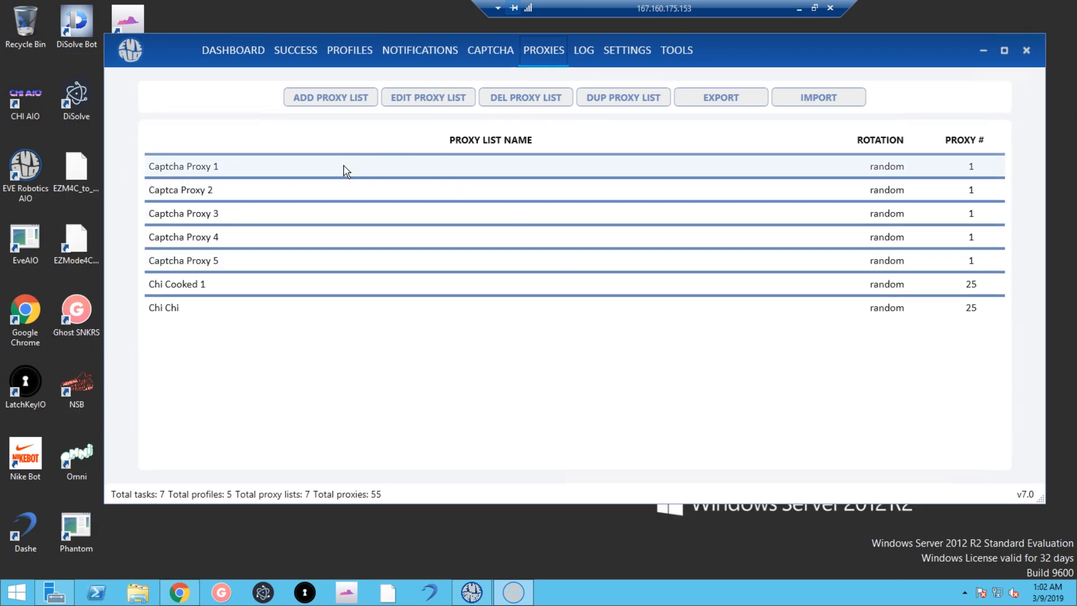
# Create a new proxy list named 'lit' filled with the copied proxies.
pyautogui.click(312, 97)
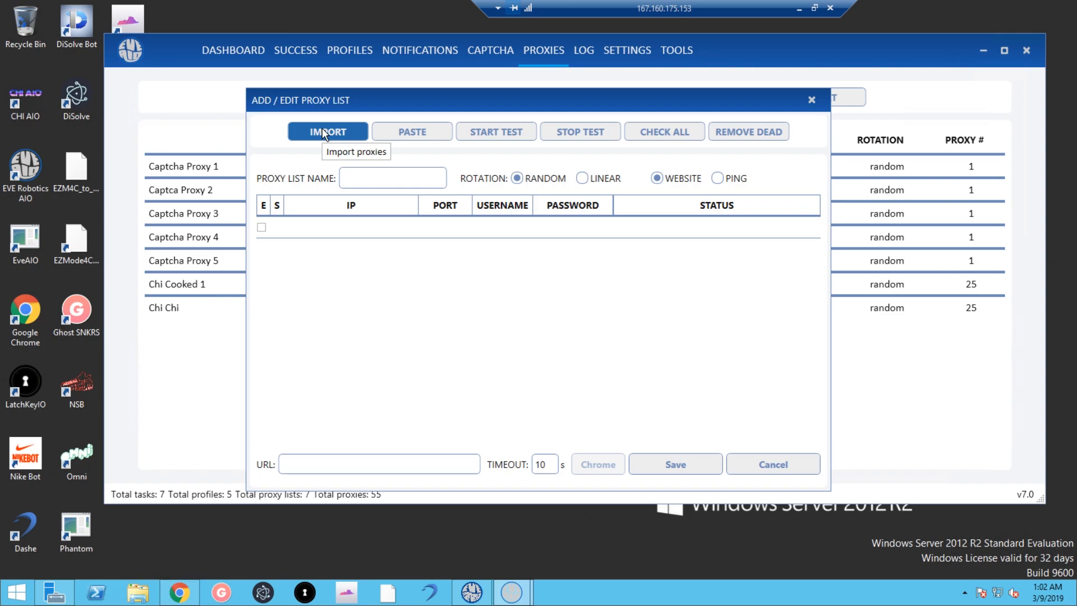
pyautogui.click(401, 132)
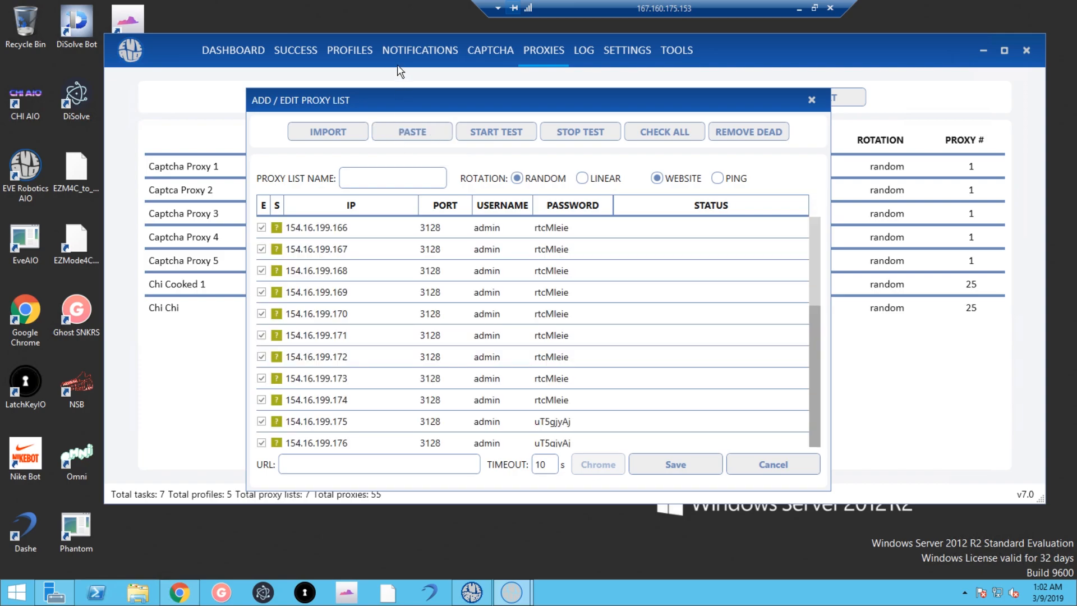
pyautogui.click(357, 173)
pyautogui.write('lit')
# Enter and correct a test site address (kirth.com) for the proxy list.
pyautogui.click(332, 460)
pyautogui.write('kirh')
pyautogui.press('BackSpace')
pyautogui.press('BackSpace')
pyautogui.write('th.com')
pyautogui.press('BackSpace')
pyautogui.press('BackSpace')
pyautogui.press('BackSpace')
pyautogui.press('BackSpace')
pyautogui.press('BackSpace')
pyautogui.press('BackSpace')
pyautogui.press('BackSpace')
pyautogui.press('BackSpace')
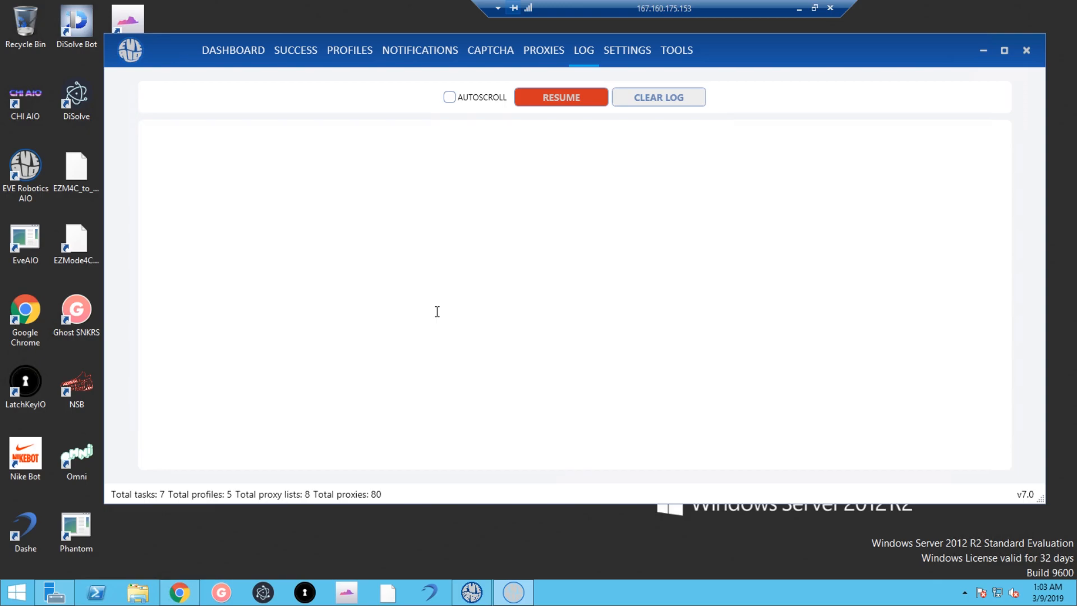
# From the dashboard, view one task's log, then the application-wide log.
pyautogui.click(264, 55)
pyautogui.rightClick(275, 203)
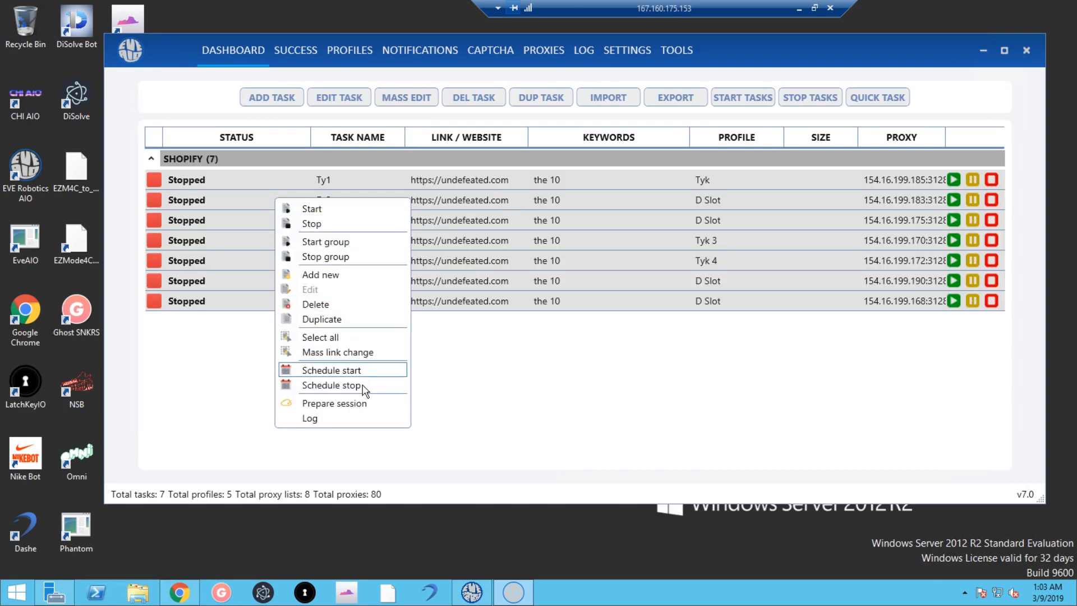
pyautogui.click(345, 422)
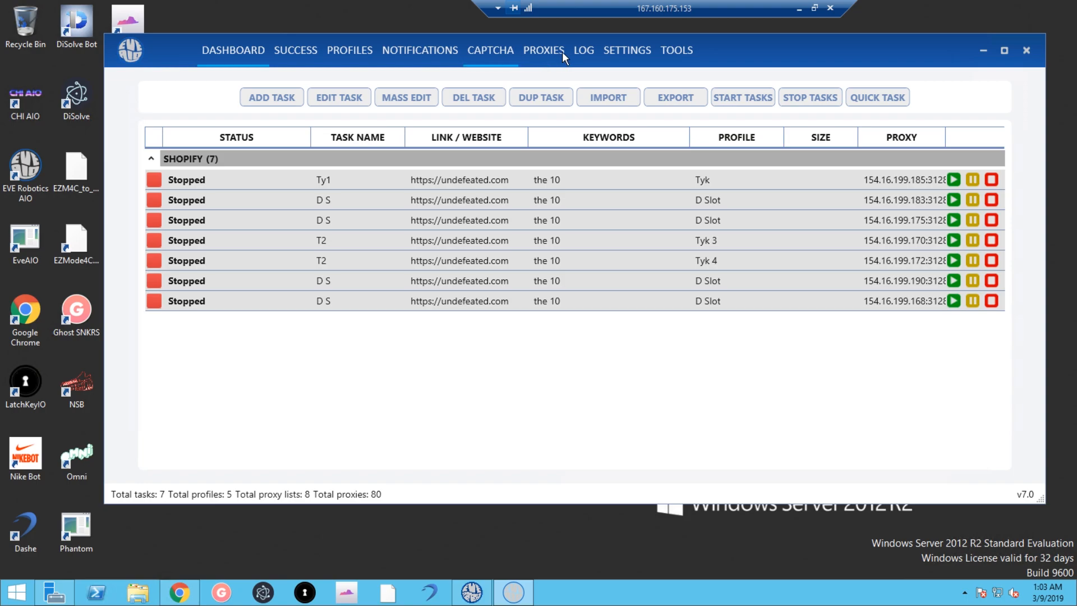
pyautogui.click(582, 51)
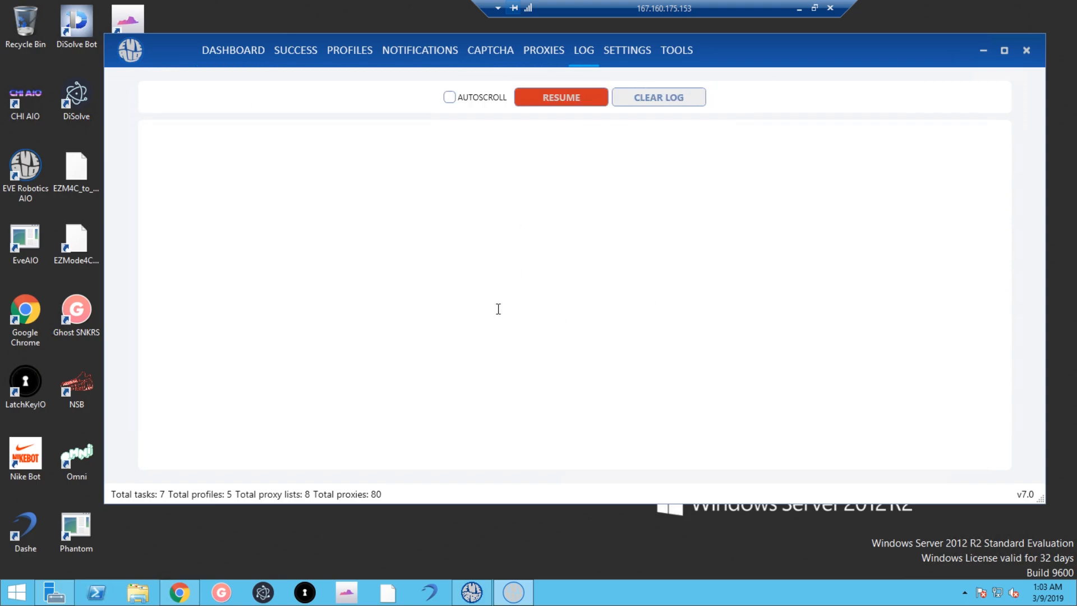
pyautogui.click(249, 62)
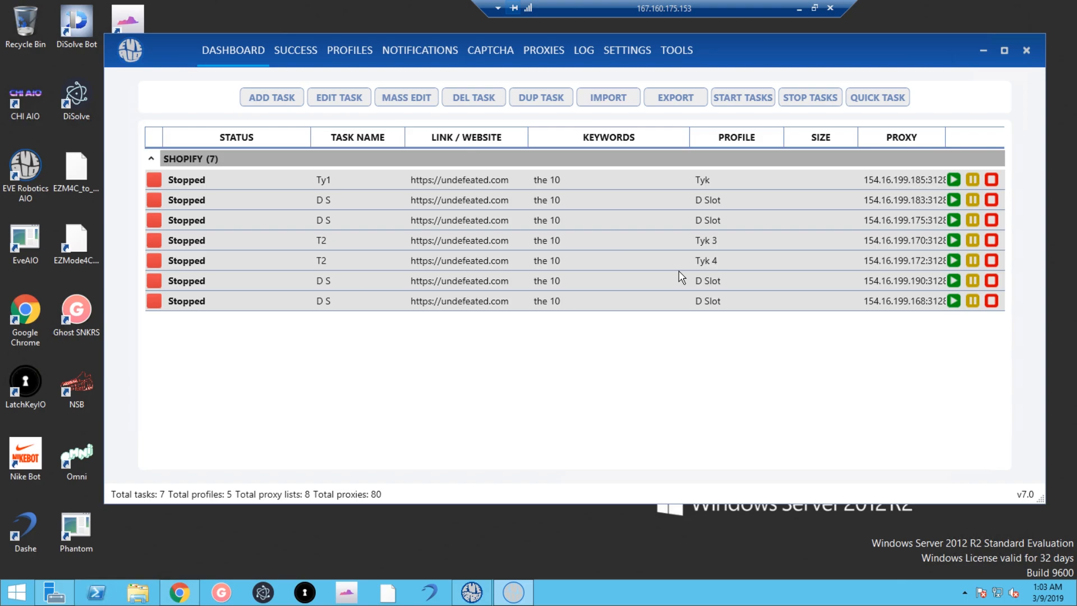
# Select the Ty1 task and show its log entries beneath the task table.
pyautogui.click(520, 229)
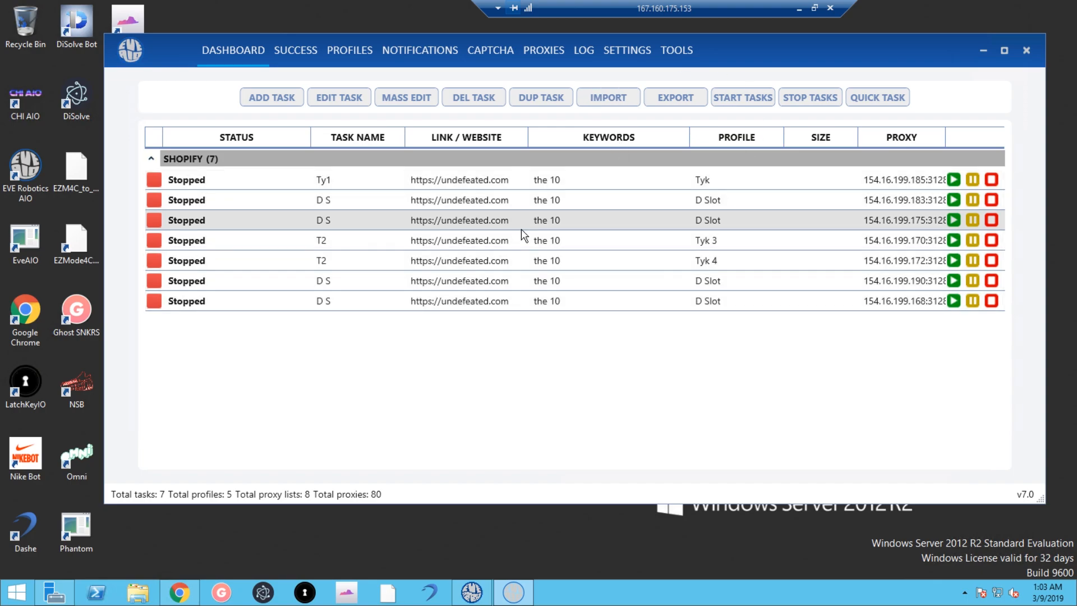
pyautogui.click(368, 187)
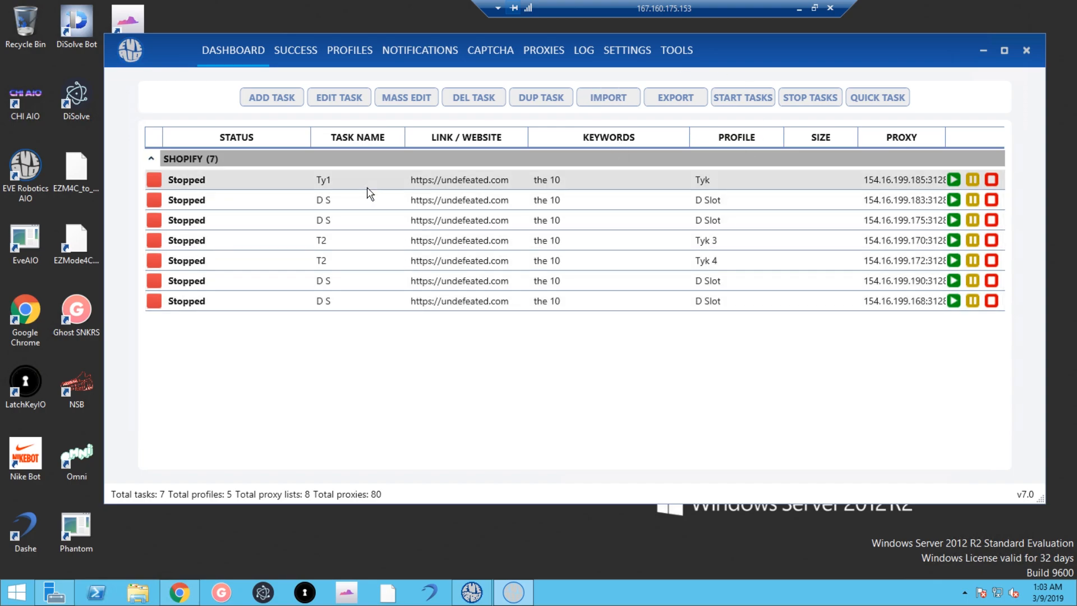
pyautogui.rightClick(367, 194)
pyautogui.click(435, 408)
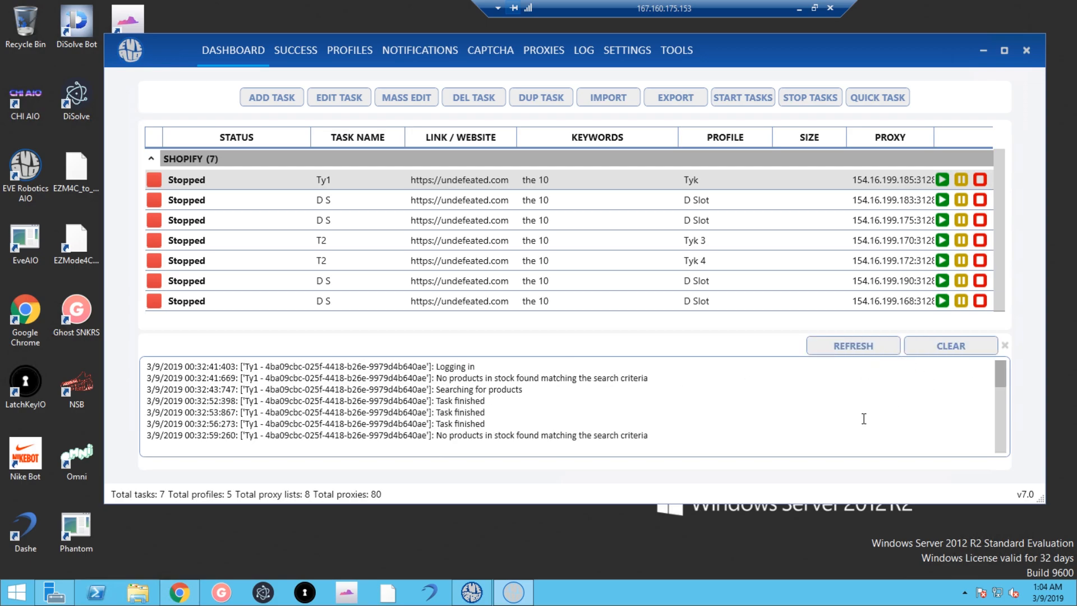
# Close the Ty1 log panel, check the LOG page, and go to Settings.
pyautogui.click(1004, 345)
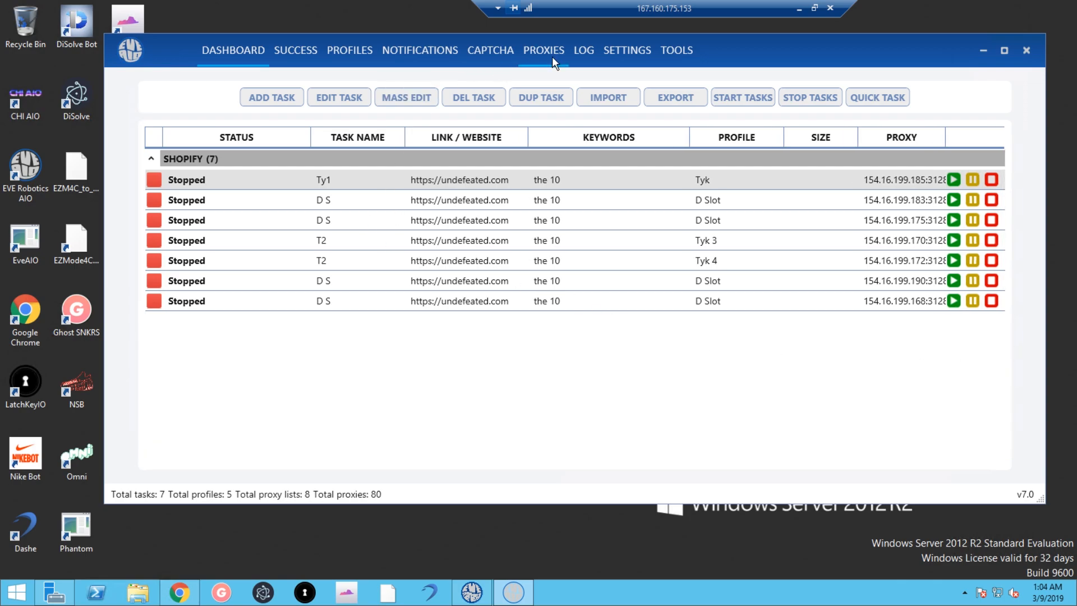
pyautogui.click(584, 56)
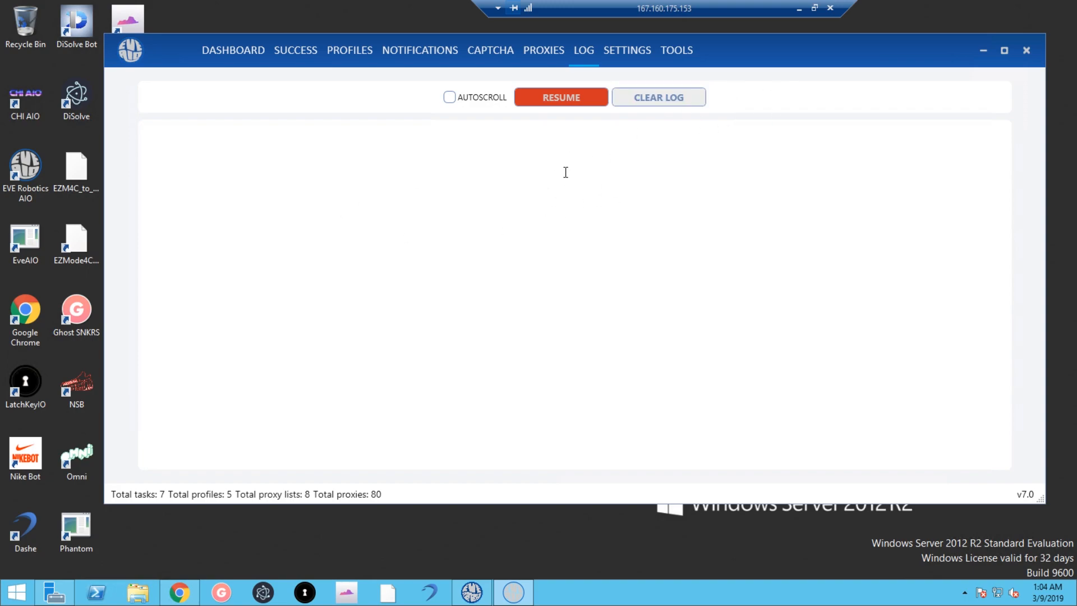
pyautogui.click(643, 58)
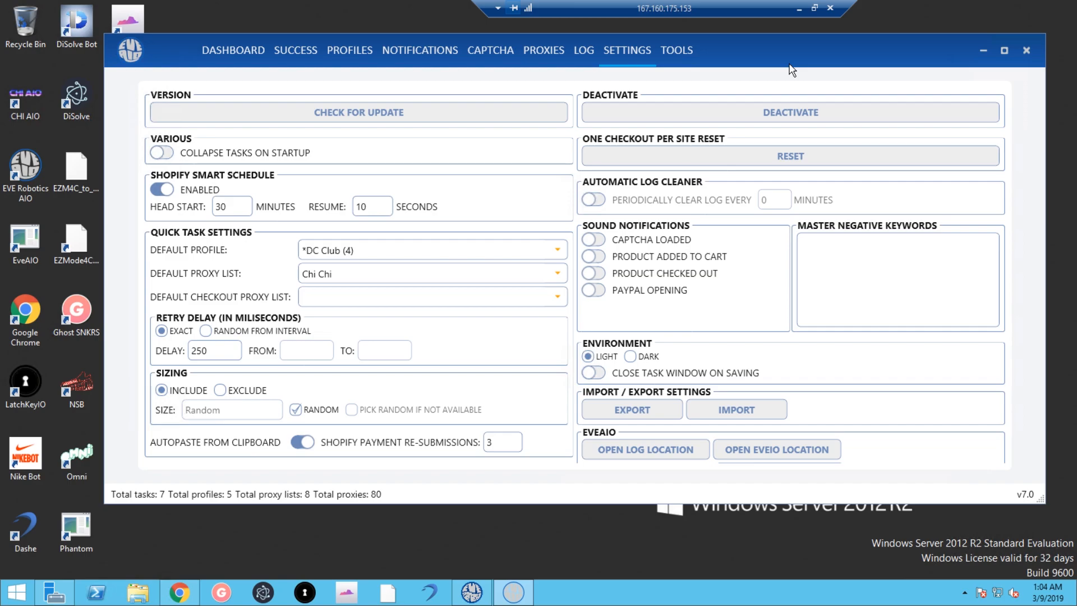
pyautogui.click(786, 159)
pyautogui.click(259, 50)
pyautogui.click(878, 97)
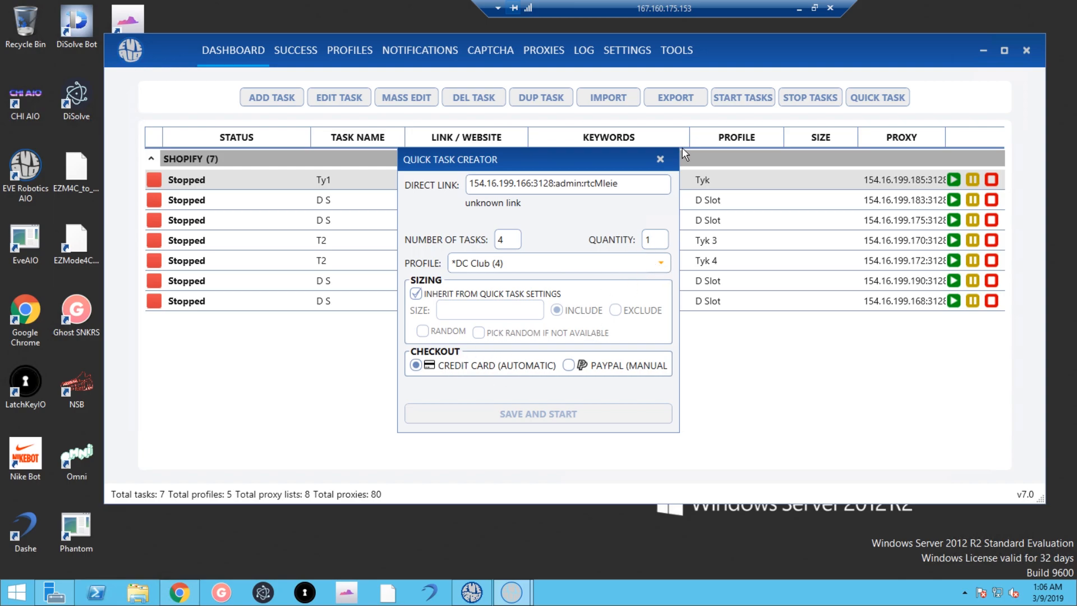
pyautogui.click(660, 160)
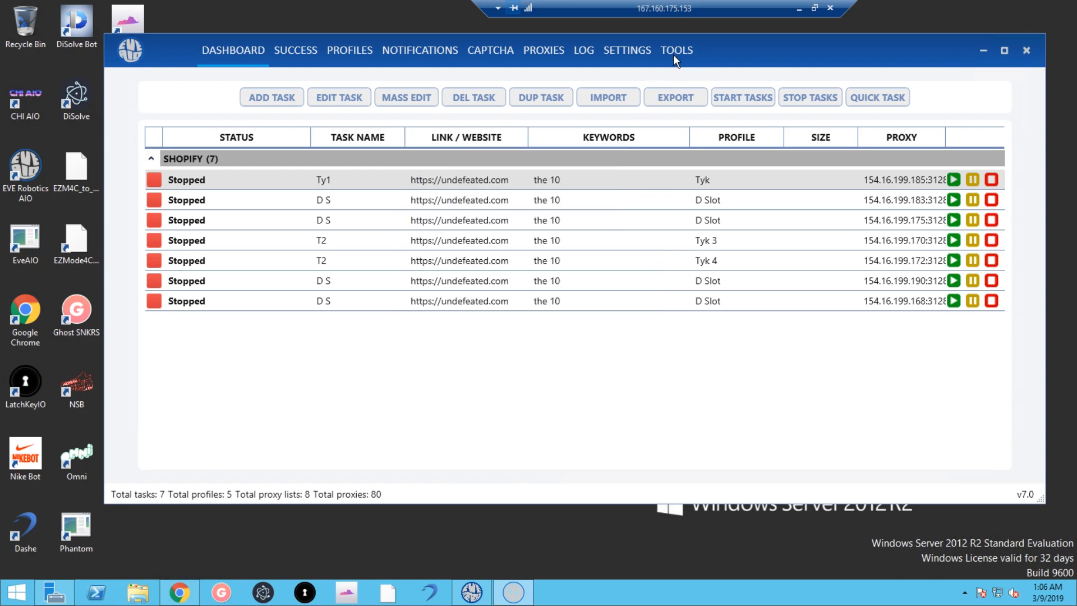
pyautogui.click(632, 66)
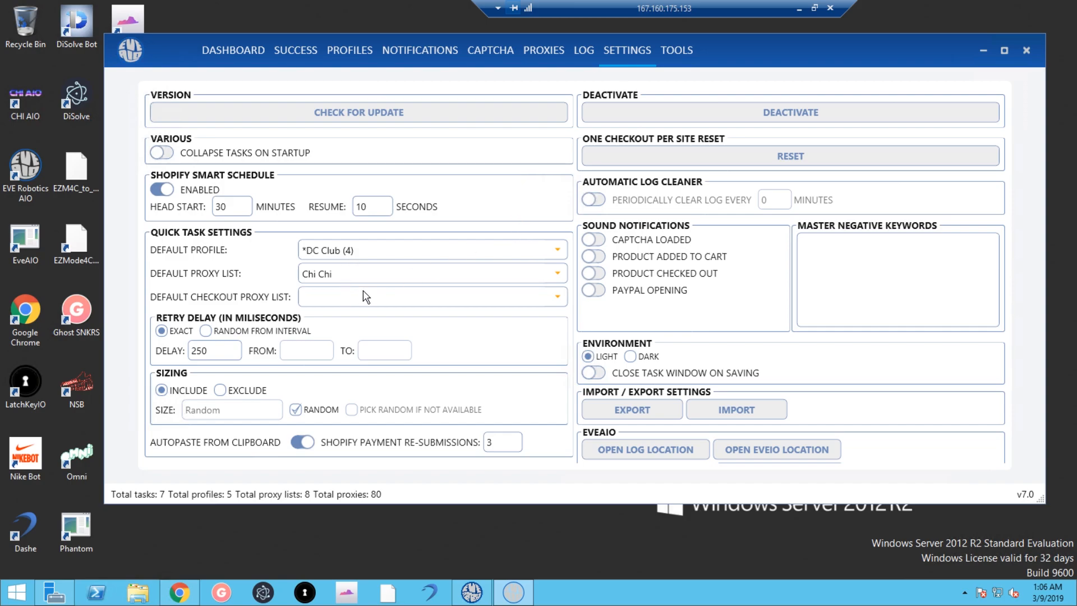
pyautogui.click(263, 52)
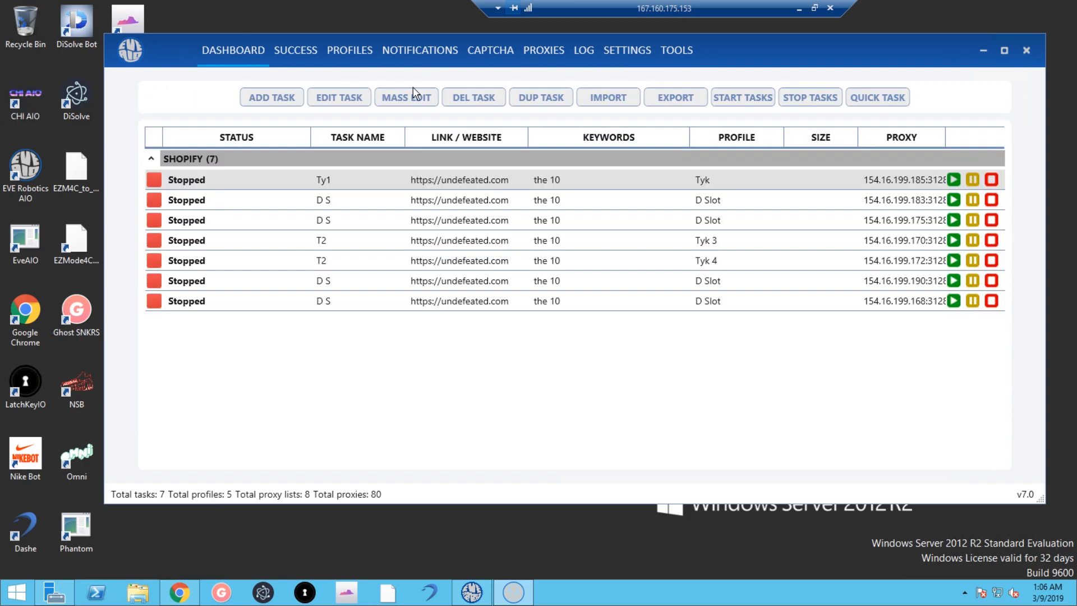
pyautogui.click(884, 101)
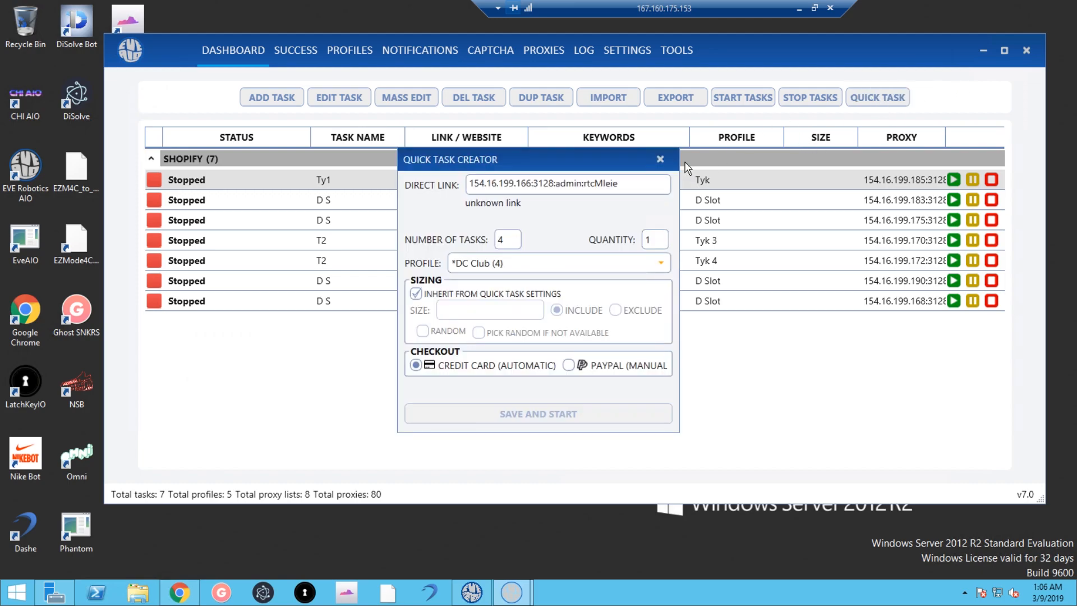
pyautogui.click(660, 161)
pyautogui.click(616, 51)
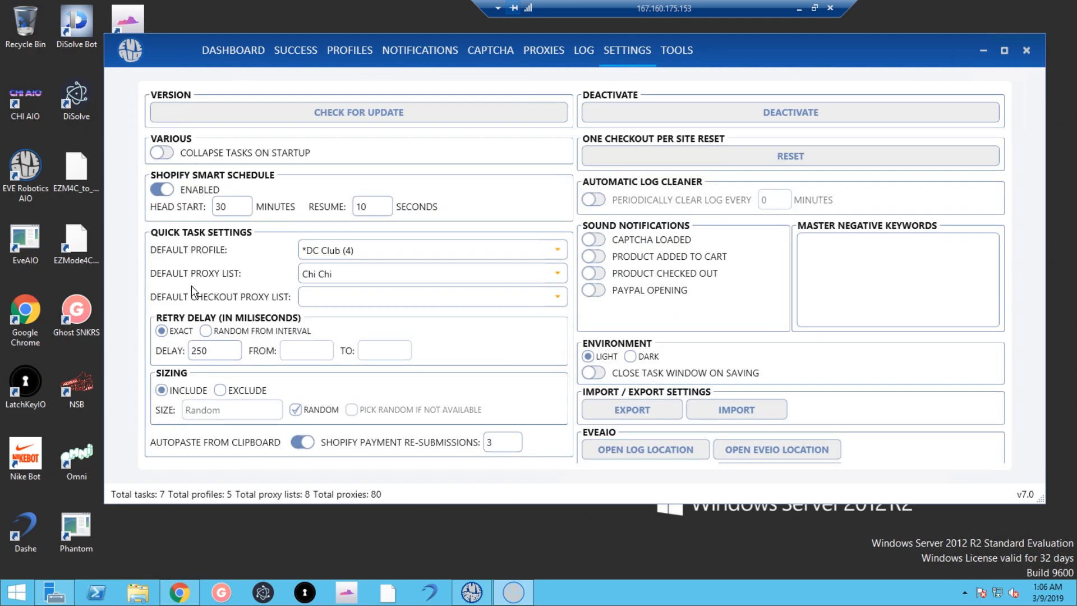
# Review the default profile and checkout proxy list choices, leaving both unchanged.
pyautogui.click(364, 258)
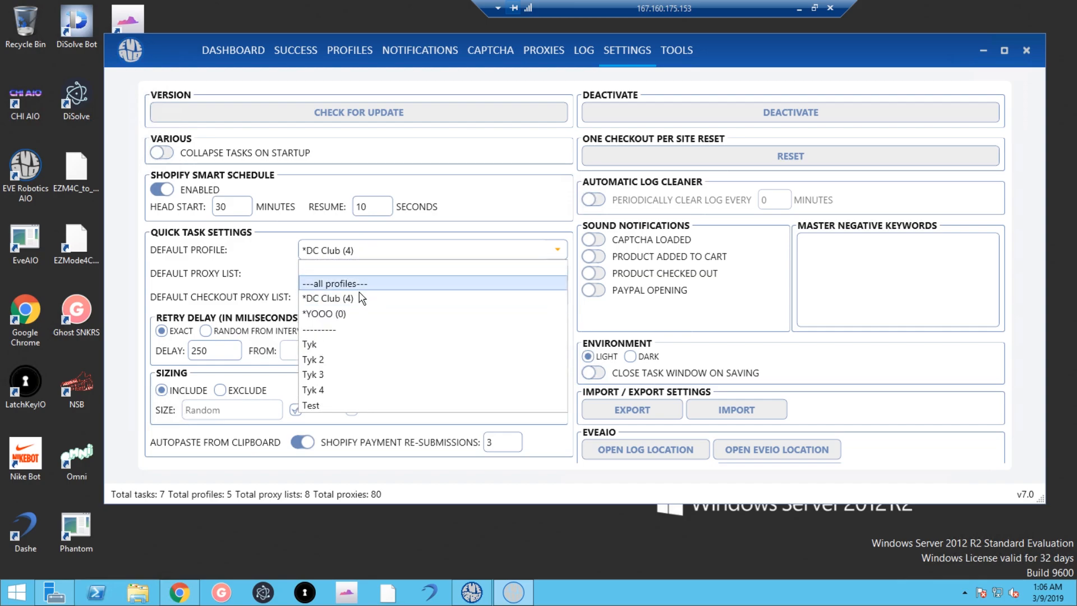
pyautogui.click(270, 263)
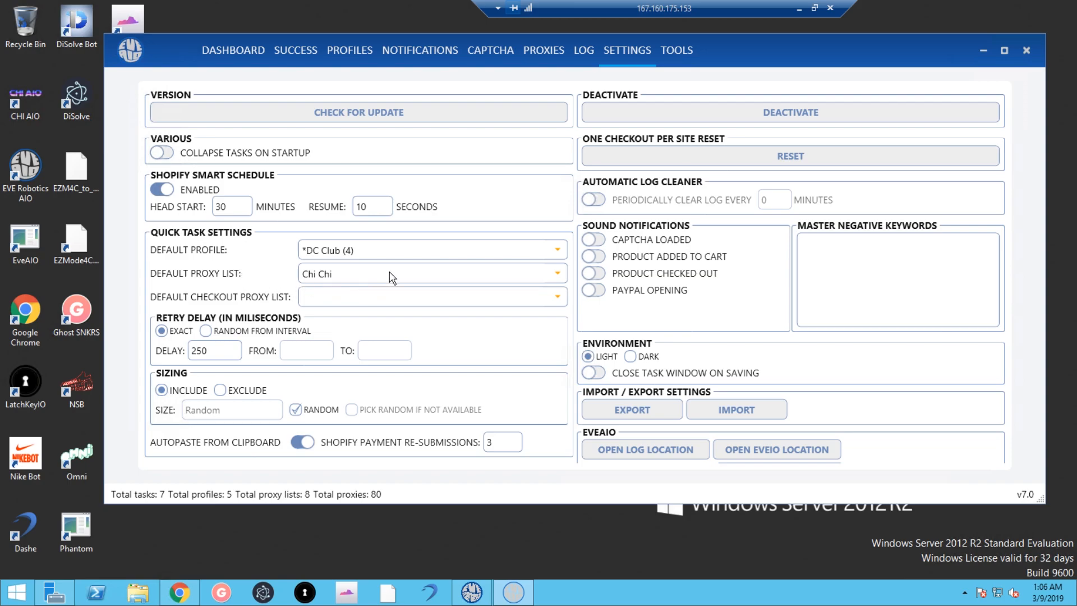
pyautogui.click(370, 300)
pyautogui.click(255, 296)
# Set Retry Delay to Random From Interval and toggle Autopaste From Clipboard off and on.
pyautogui.click(204, 333)
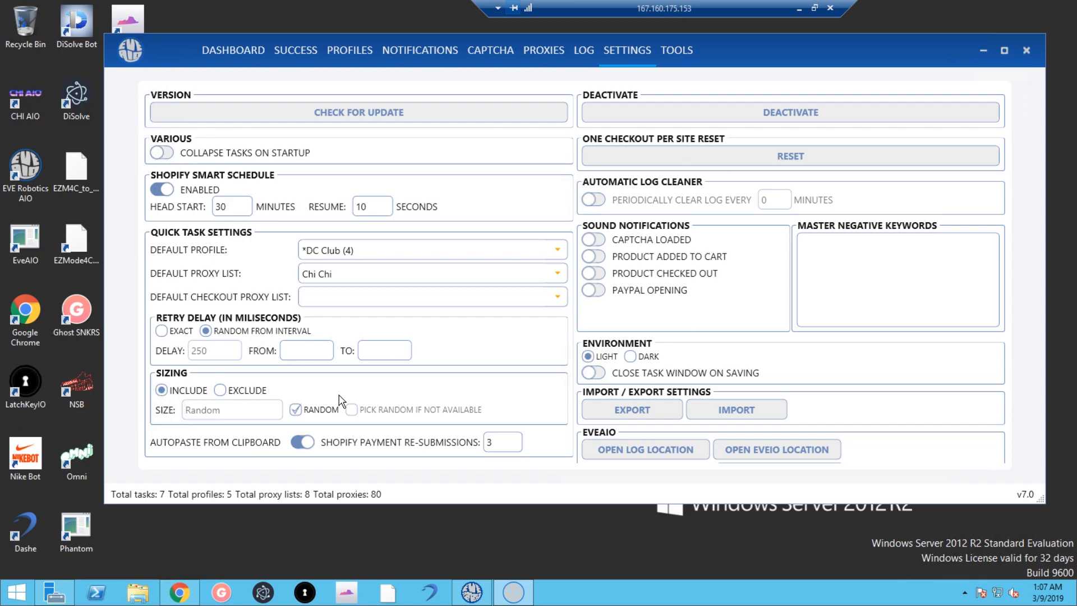
pyautogui.click(302, 441)
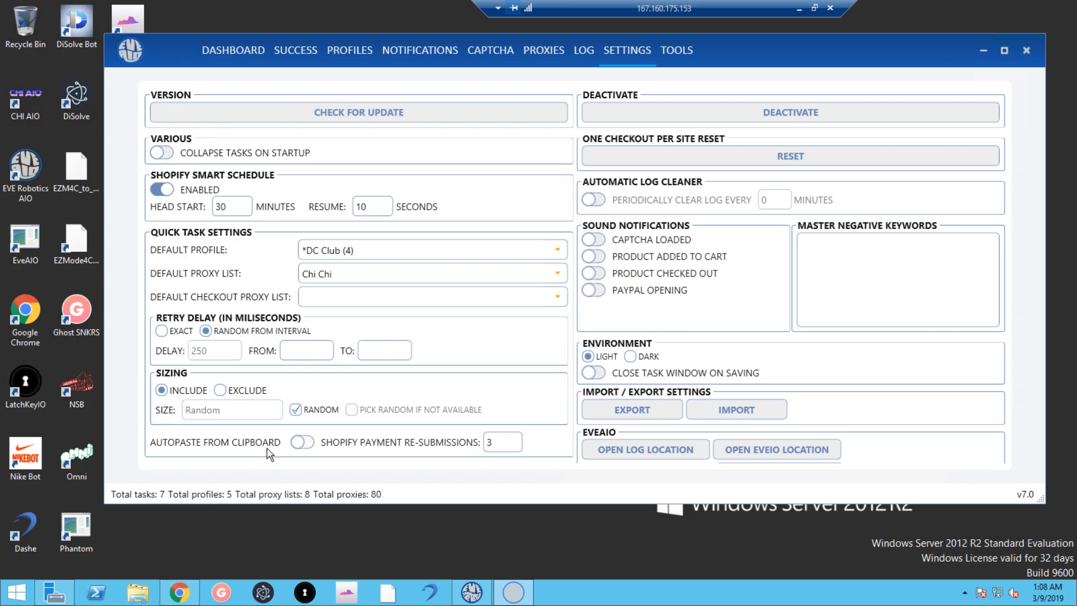
pyautogui.click(307, 447)
# Set Periodically Clear Log to 5 minutes, then switch periodic clearing off.
pyautogui.click(594, 200)
pyautogui.click(768, 198)
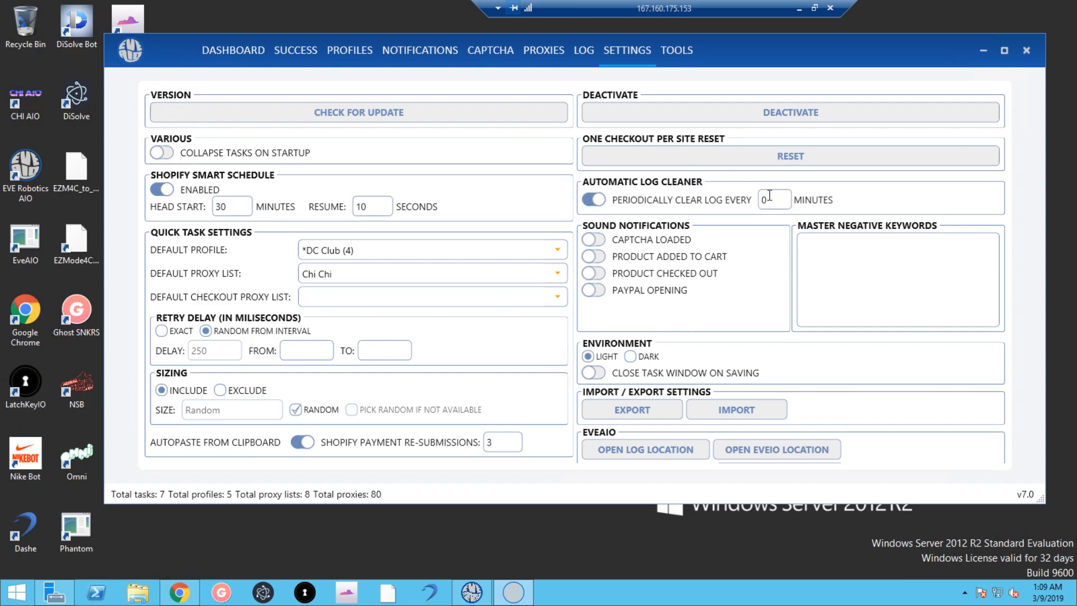
pyautogui.press('BackSpace')
pyautogui.write('5')
pyautogui.click(597, 197)
# Check the LOG page, return to Settings, and toggle the Captcha Loaded sound alert.
pyautogui.click(584, 52)
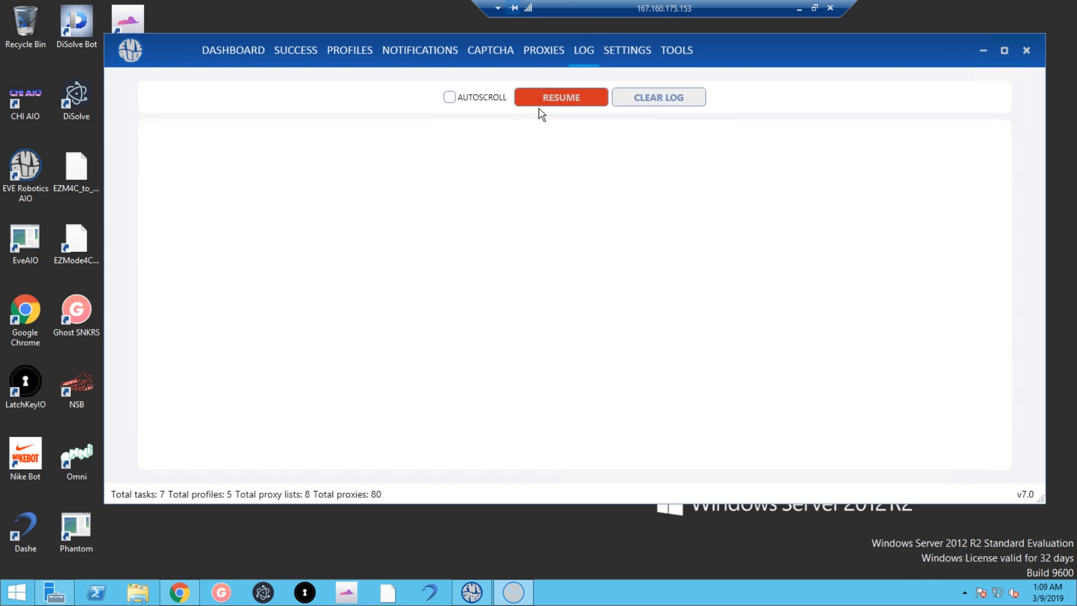
pyautogui.click(610, 50)
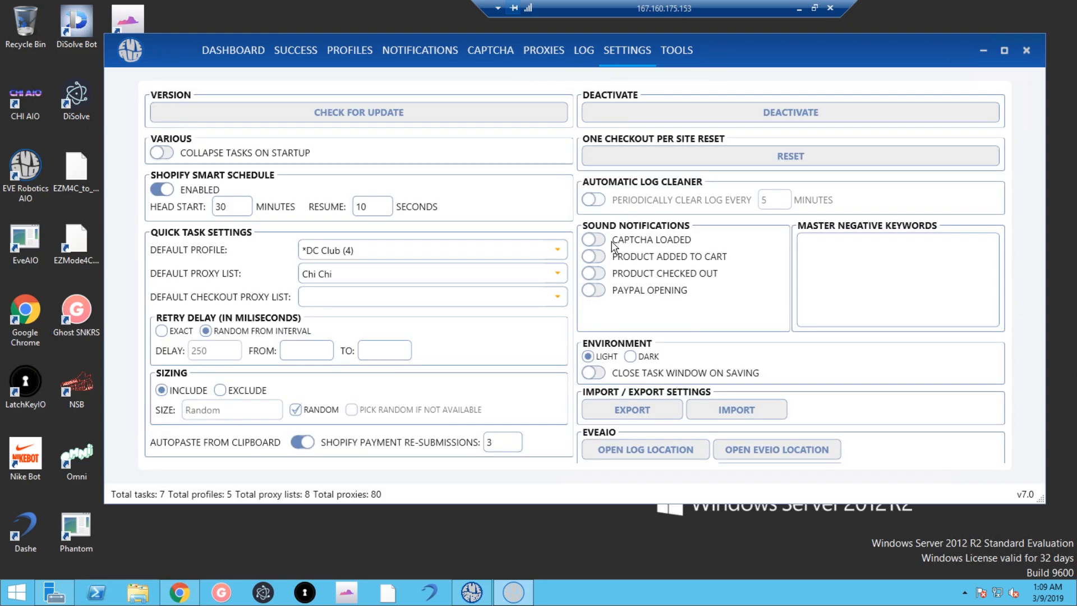
pyautogui.click(592, 241)
# Enter gs, infant and nrg as master negative keywords, one per line.
pyautogui.write('ge')
pyautogui.press('BackSpace')
pyautogui.write('s')
pyautogui.press('Return')
pyautogui.write('infant ')
pyautogui.write('nrg')
# Enable master negative keywords on the second D S task, then discard the edits.
pyautogui.click(249, 52)
pyautogui.click(317, 198)
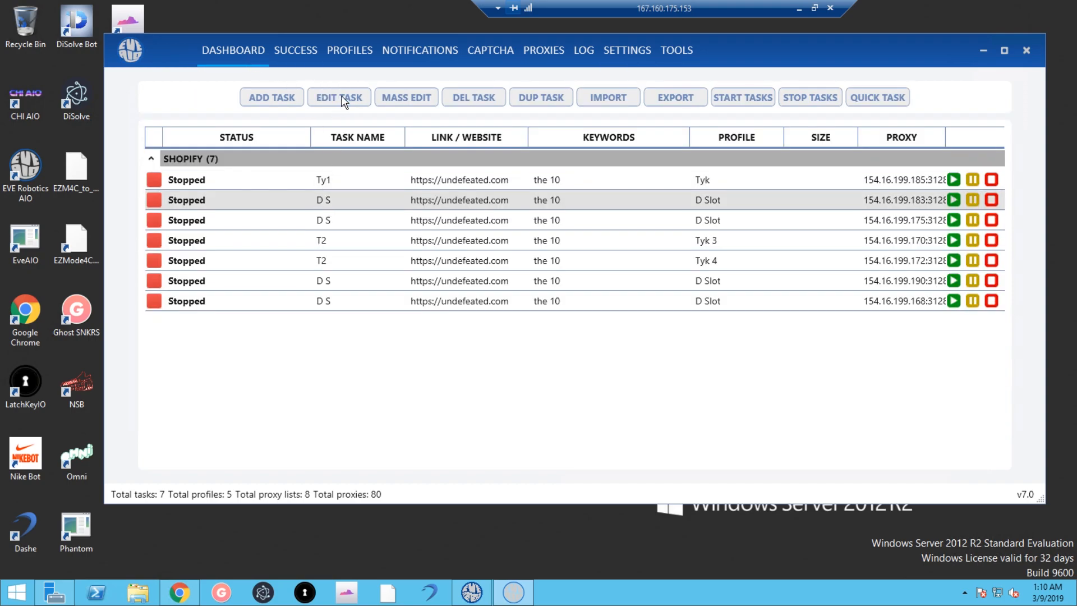
pyautogui.click(315, 101)
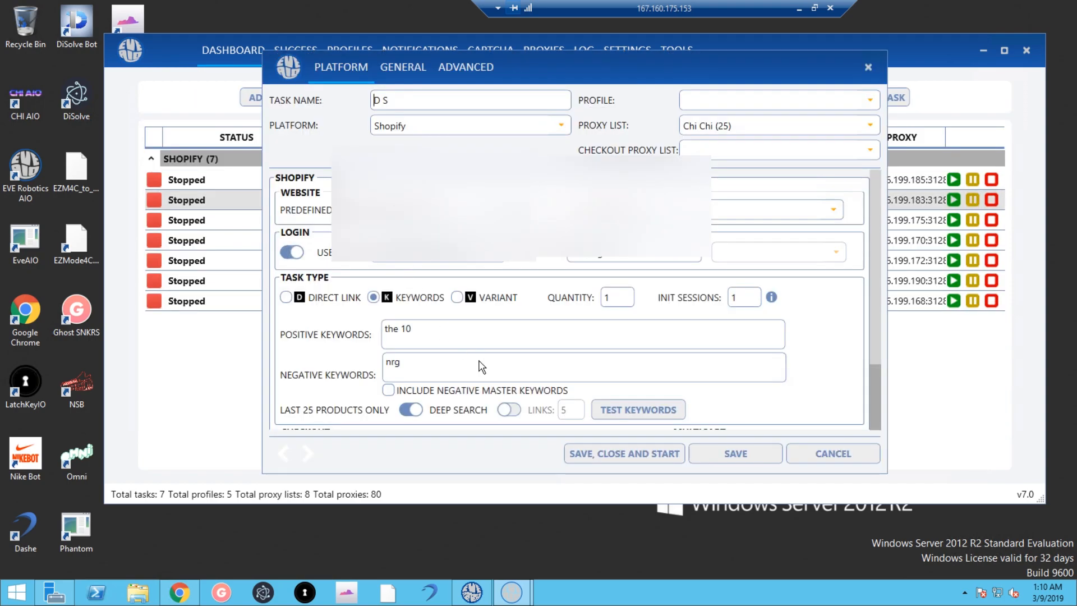
pyautogui.scroll(-3, 449, 333)
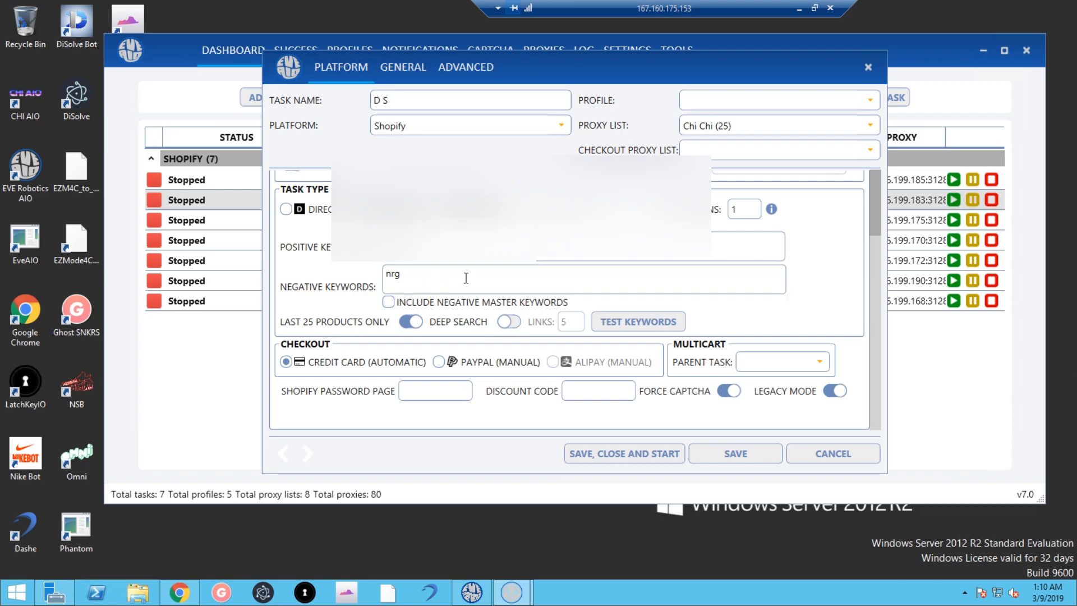
pyautogui.scroll(1, 469, 277)
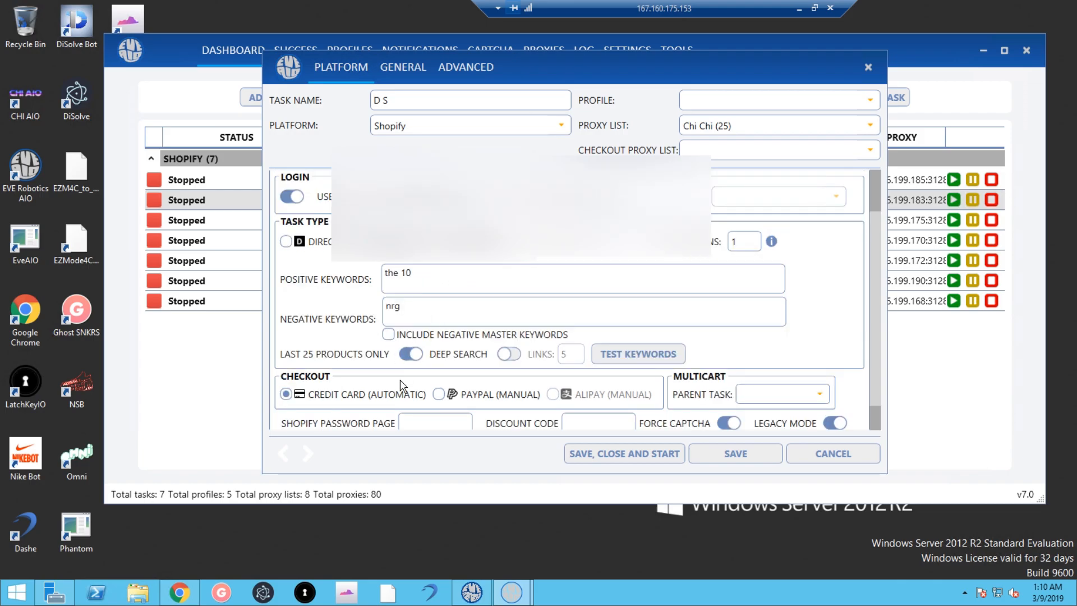
pyautogui.click(388, 334)
pyautogui.click(830, 447)
# Replace the Settings master negative keywords with just nrg.
pyautogui.click(643, 46)
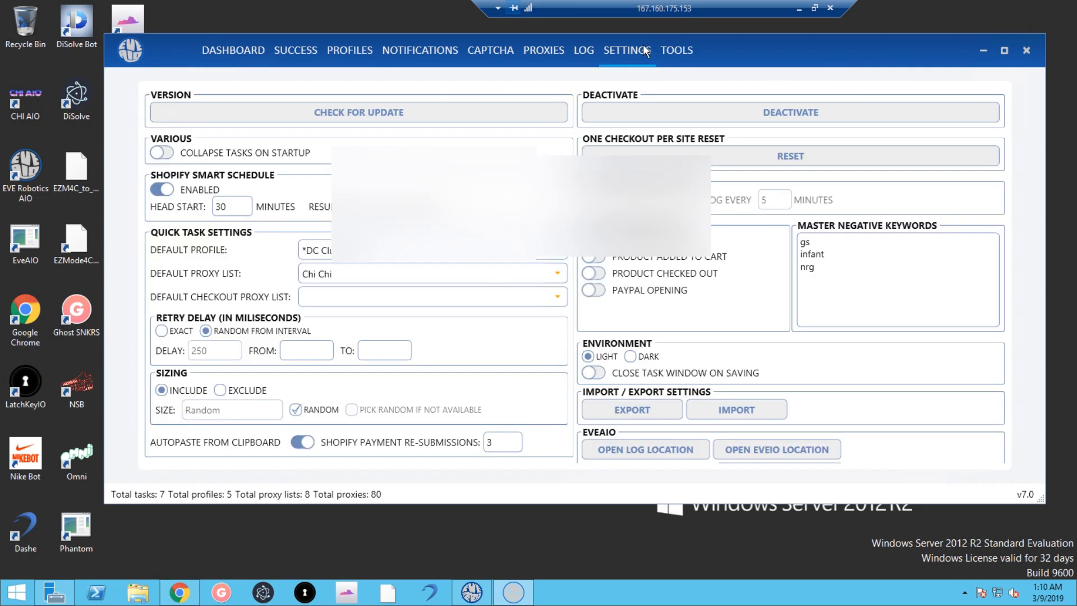
pyautogui.moveTo(817, 269); pyautogui.dragTo(769, 240)
pyautogui.press('BackSpace')
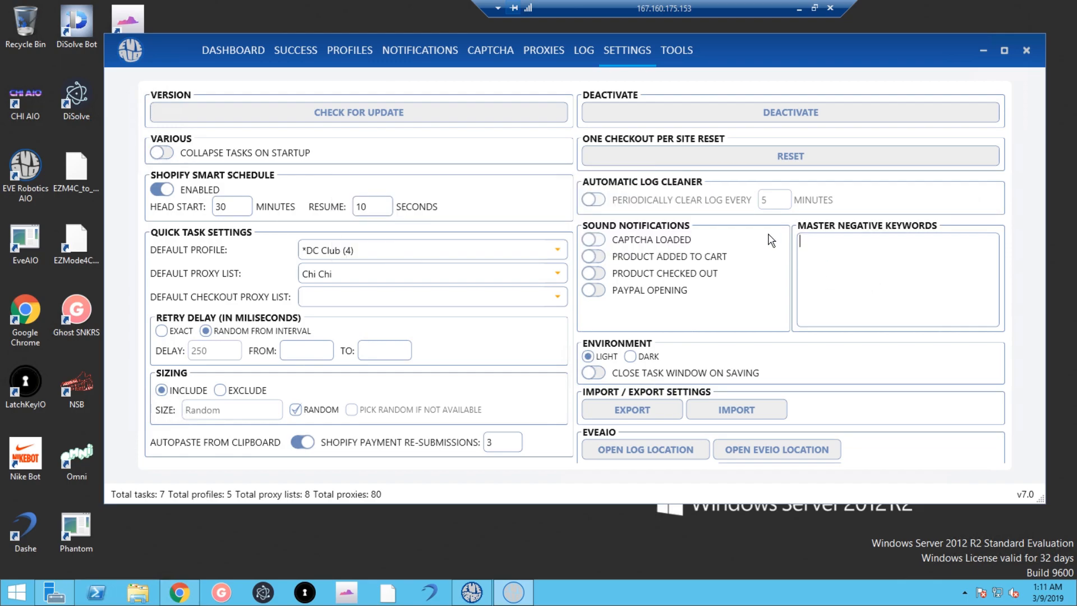
pyautogui.write('nrg')
# Try the Dark theme, settle on Light, and turn on Close Task Window On Saving.
pyautogui.click(630, 360)
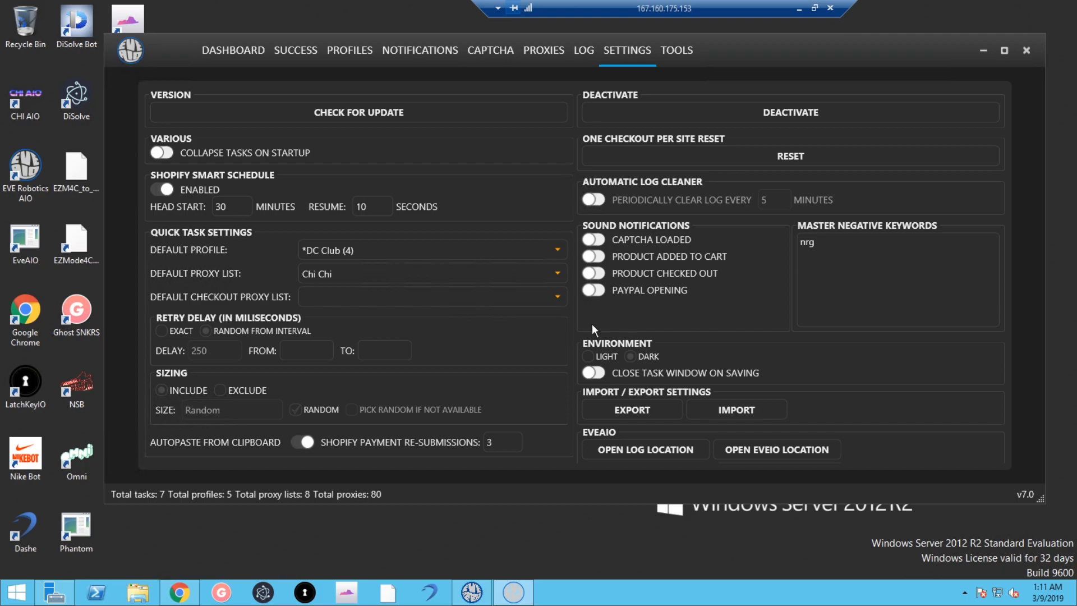
pyautogui.click(598, 360)
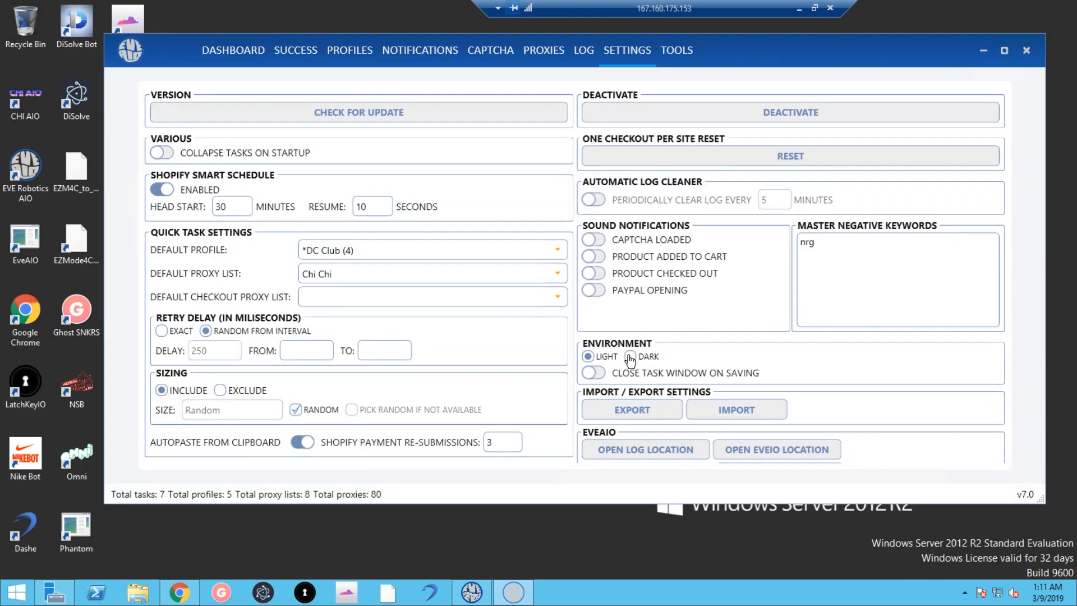
pyautogui.click(630, 360)
pyautogui.click(594, 360)
pyautogui.click(630, 359)
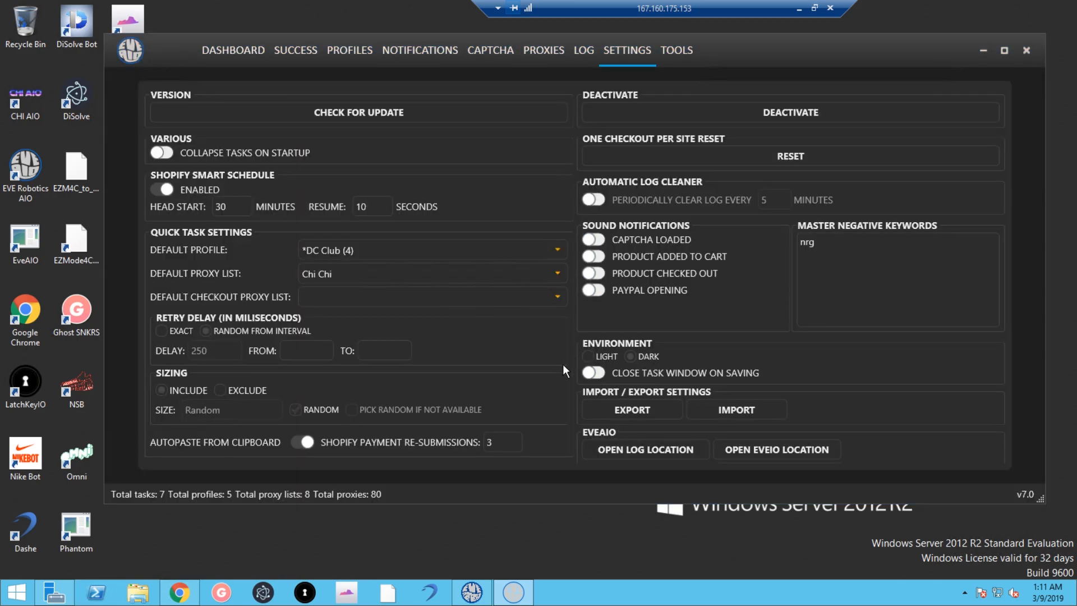
pyautogui.click(586, 358)
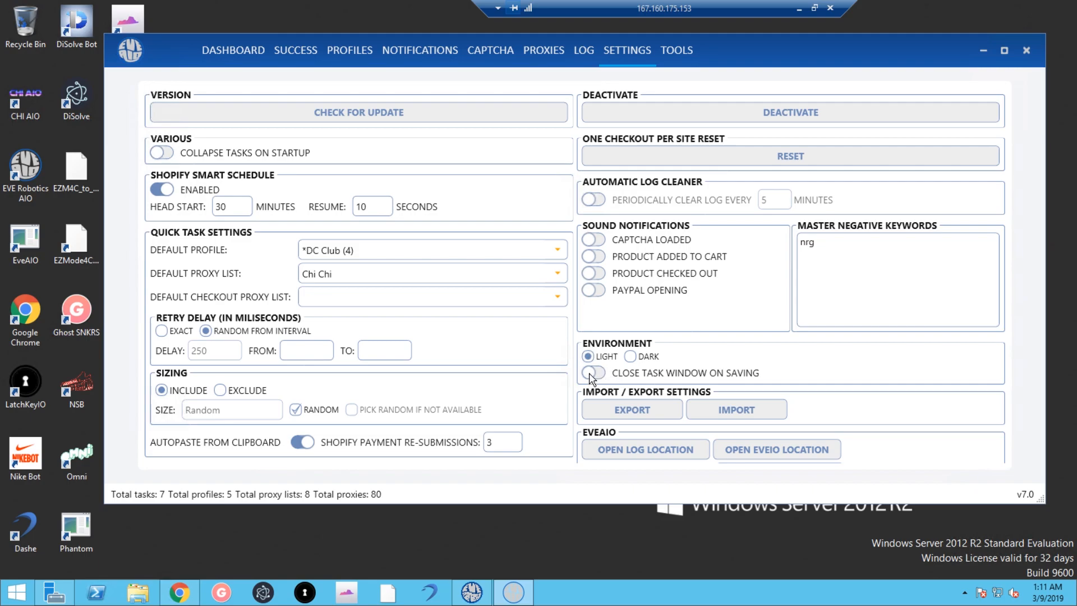
pyautogui.click(591, 372)
# Assign the Tyk 2 profile to the second D S task and save it.
pyautogui.click(260, 55)
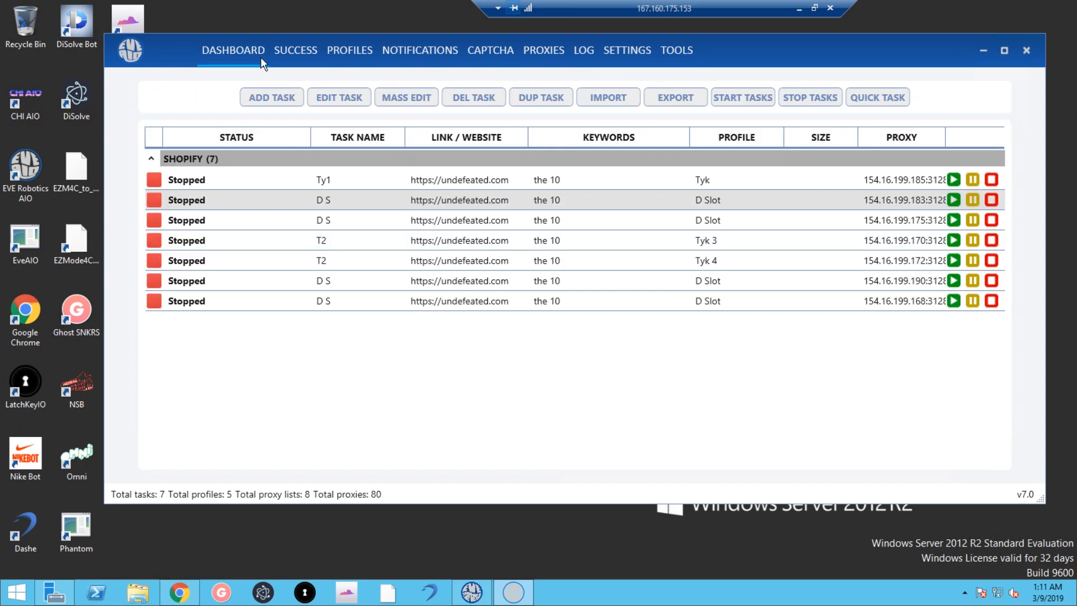
pyautogui.click(344, 201)
pyautogui.click(339, 97)
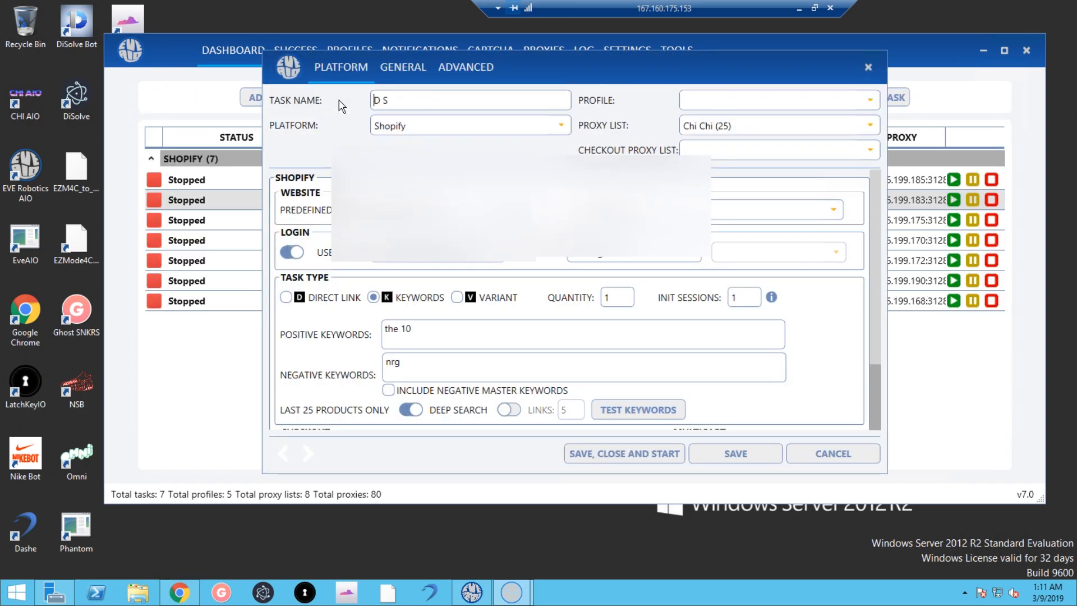
pyautogui.click(739, 457)
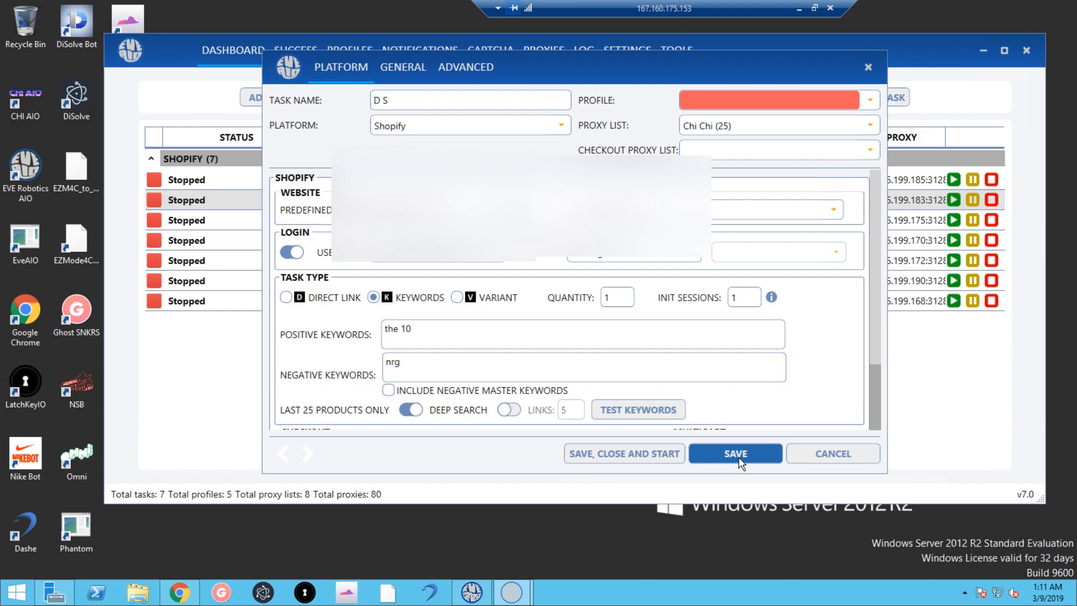
pyautogui.click(792, 103)
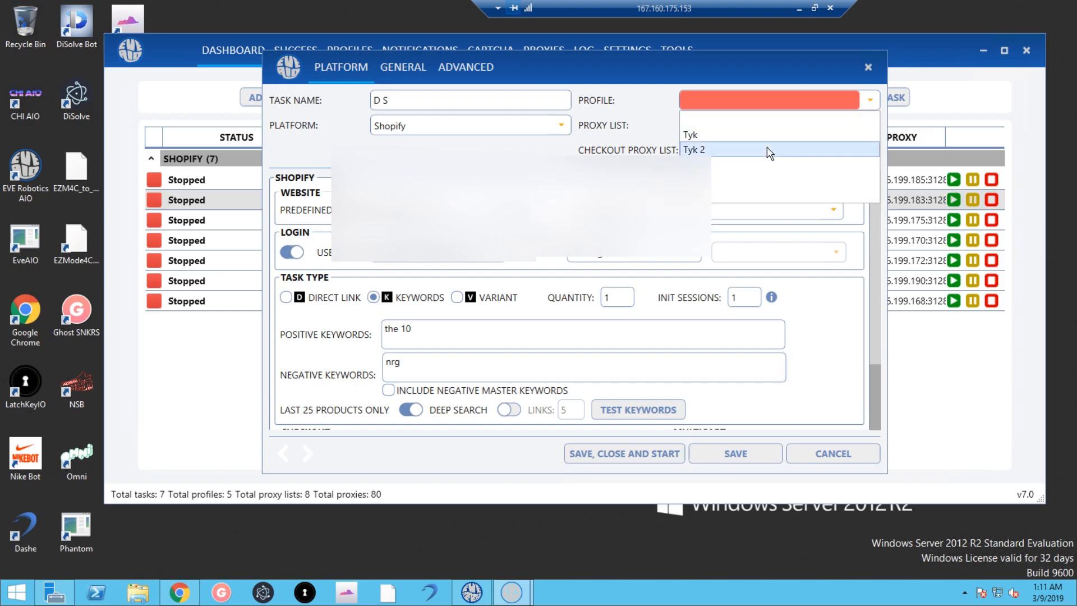
pyautogui.click(739, 203)
pyautogui.click(738, 454)
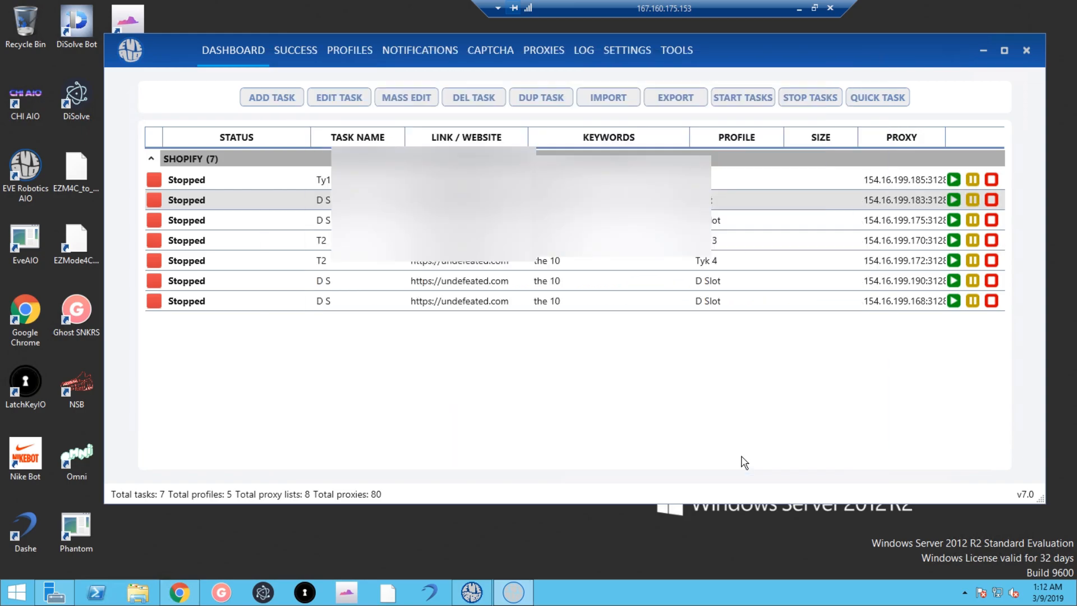
# Return to Settings and toggle Close Task Window On Saving off and back on.
pyautogui.click(689, 54)
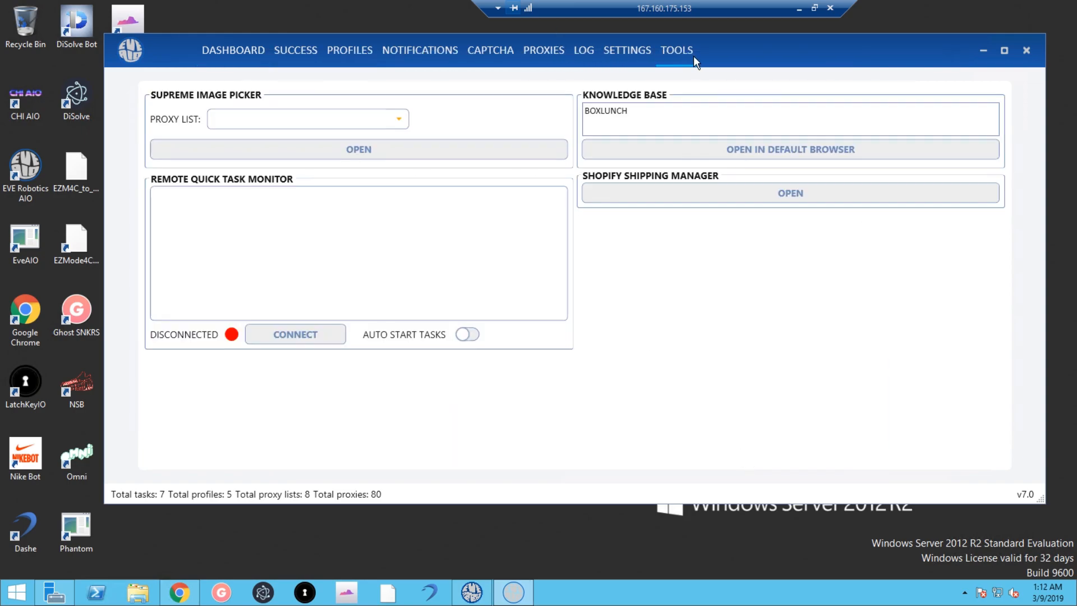
pyautogui.click(624, 52)
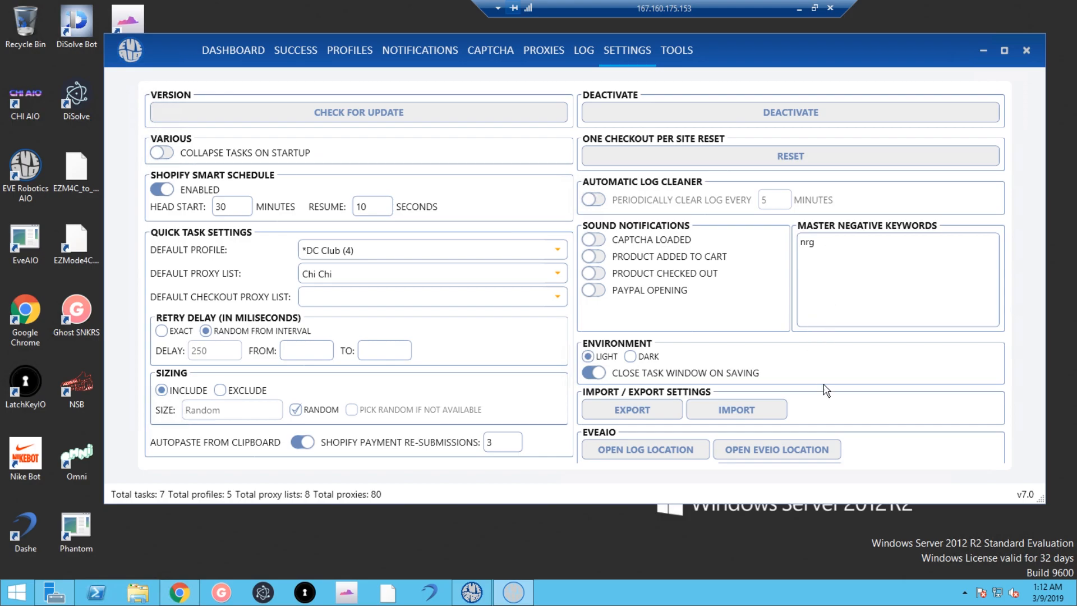
pyautogui.click(592, 374)
pyautogui.click(593, 374)
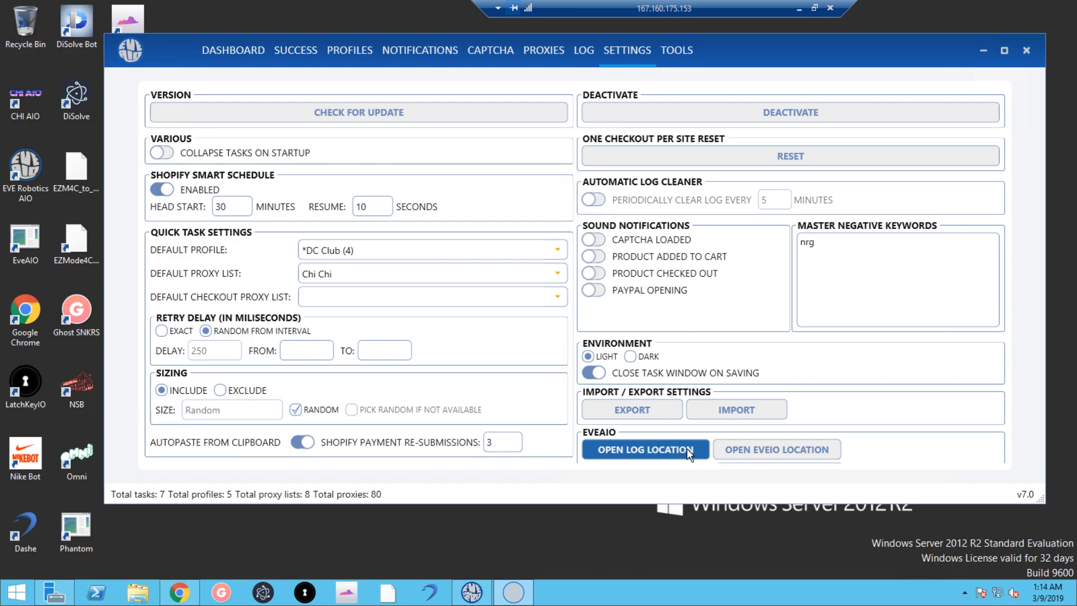
pyautogui.click(803, 461)
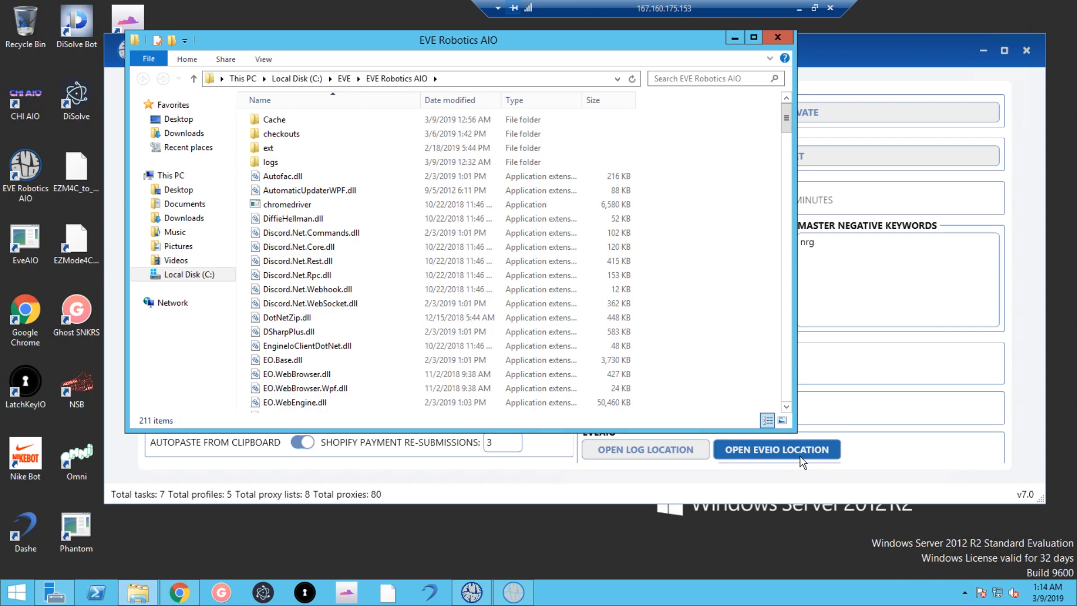
pyautogui.scroll(-20, 373, 127)
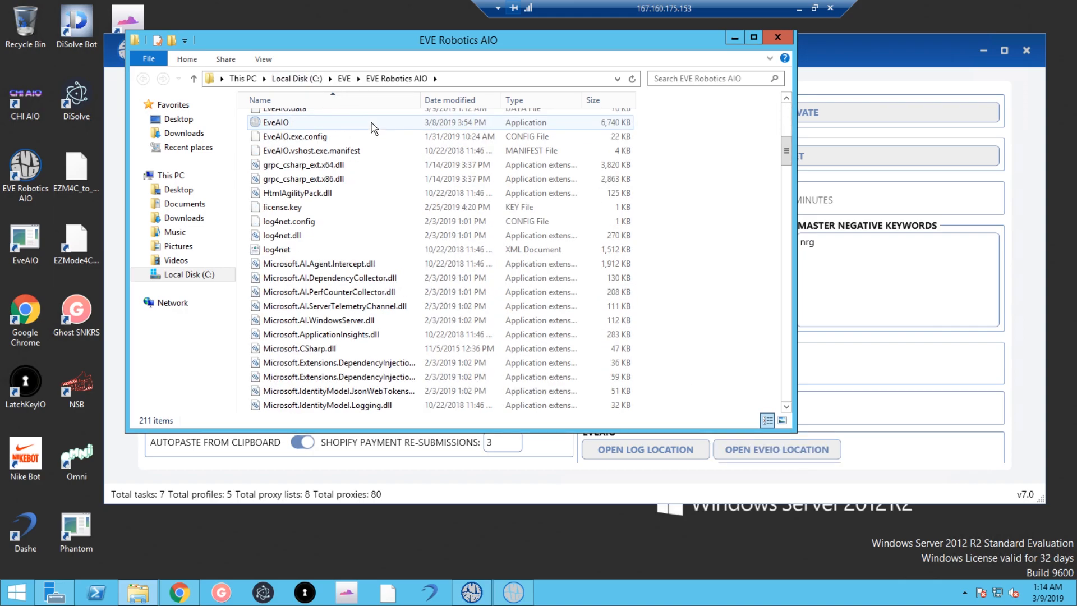
pyautogui.scroll(-15, 373, 128)
pyautogui.scroll(14, 361, 171)
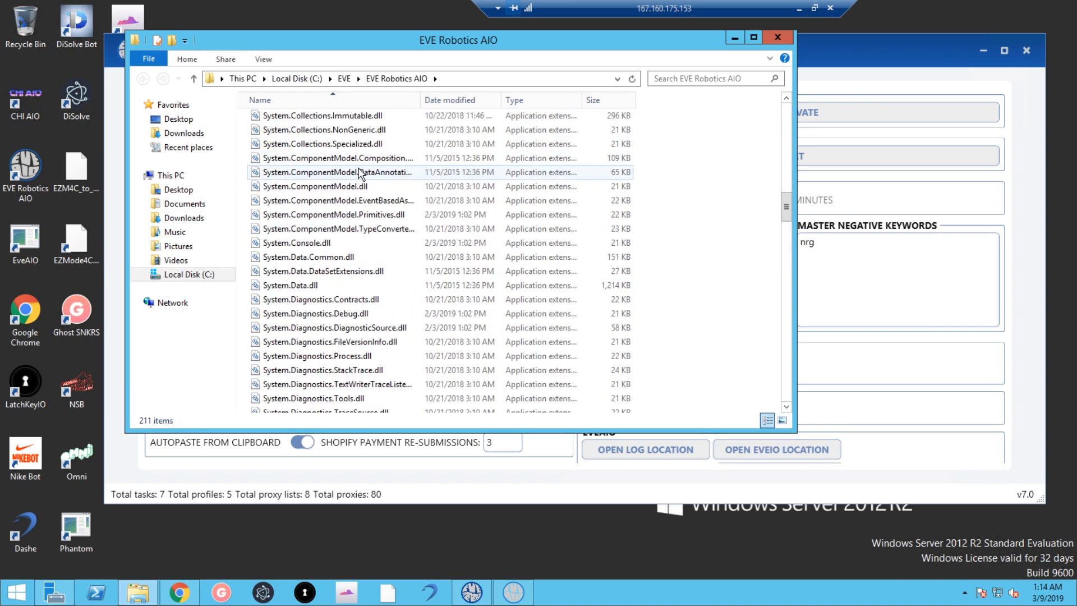
pyautogui.click(777, 36)
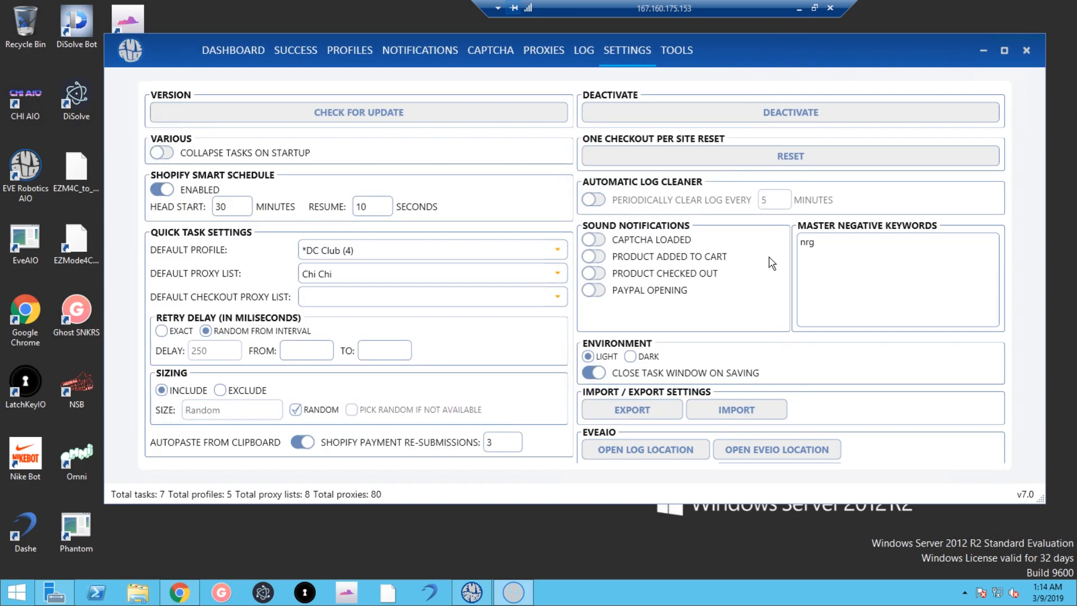
pyautogui.click(664, 449)
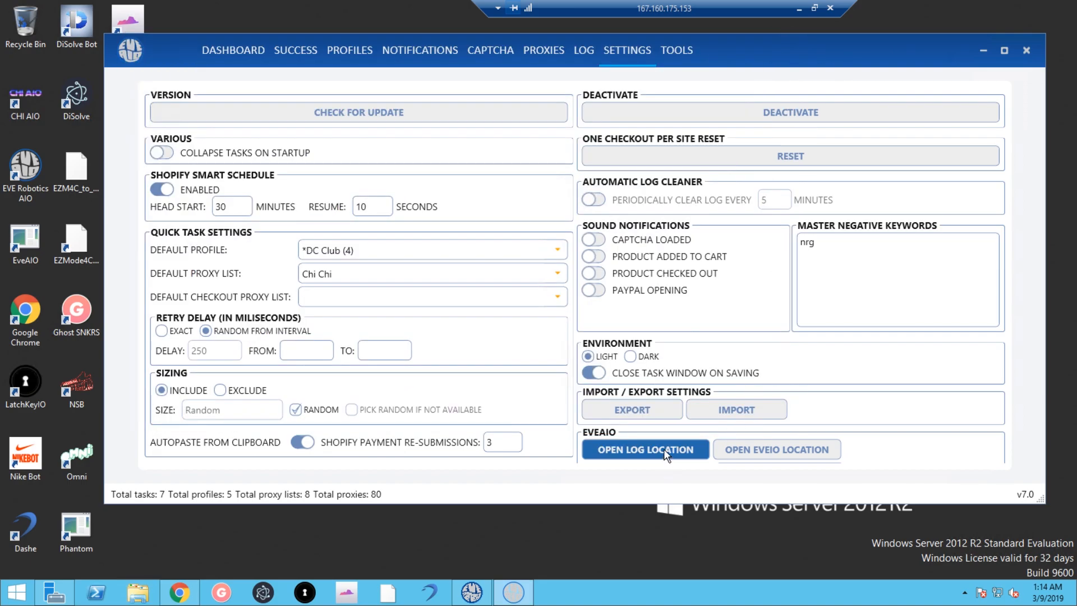
pyautogui.scroll(-20, 527, 252)
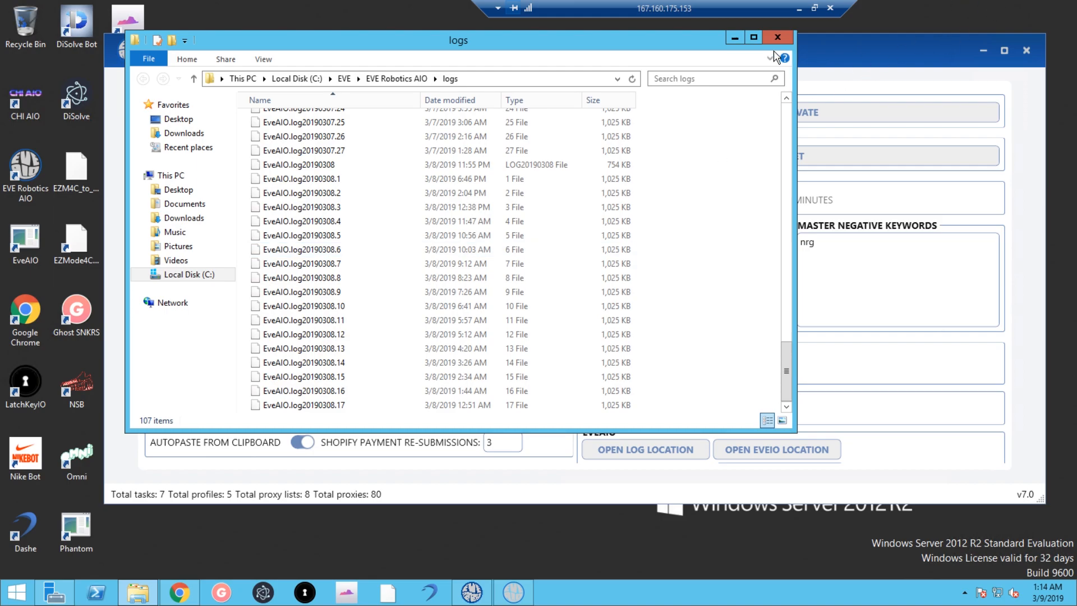
pyautogui.scroll(7, 497, 336)
pyautogui.scroll(10, 498, 337)
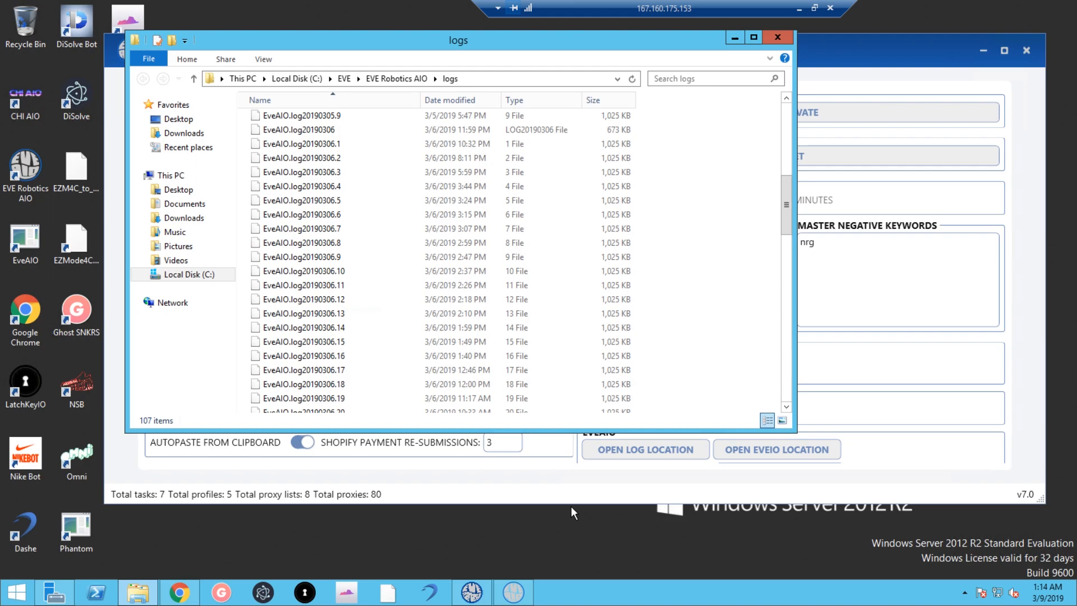
pyautogui.click(785, 38)
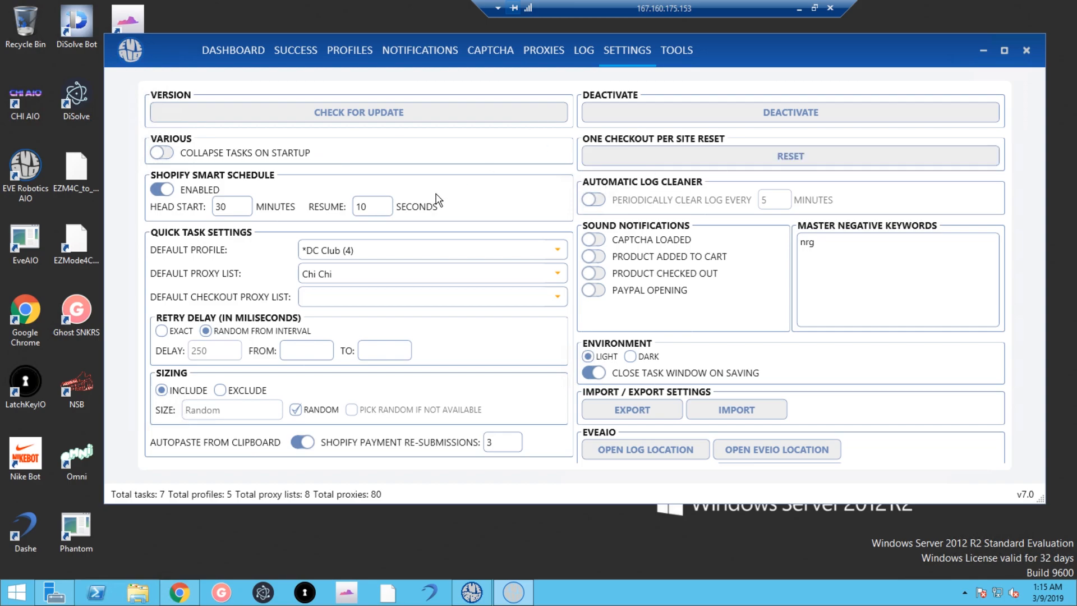
# Switch to the Tools page showing the disconnected Remote Quick Task Monitor.
pyautogui.click(676, 50)
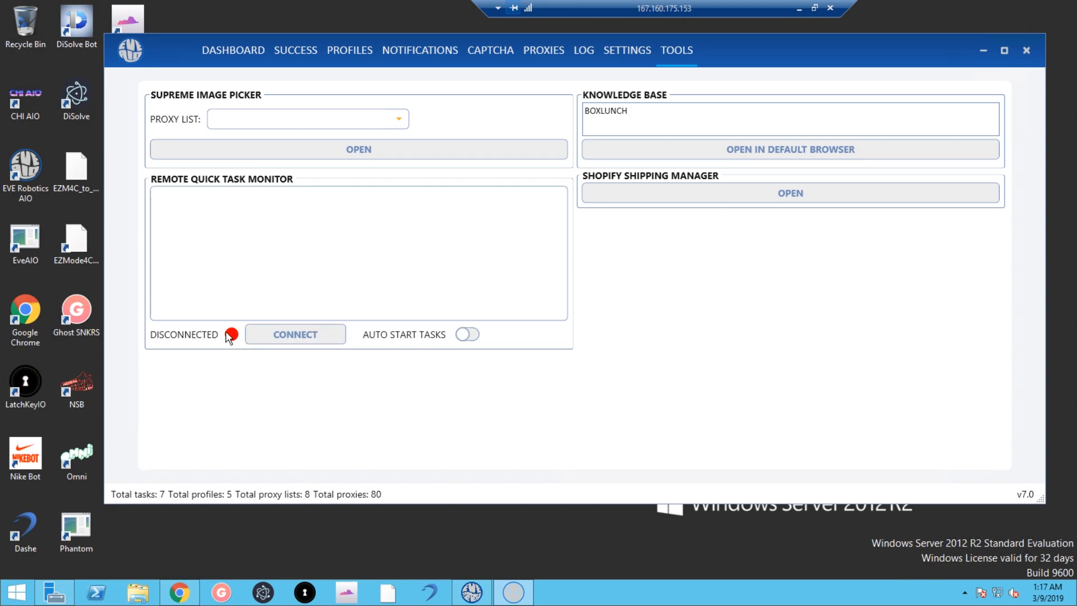
# Connect the Remote Quick Task Monitor so its log reads Connected.
pyautogui.click(295, 334)
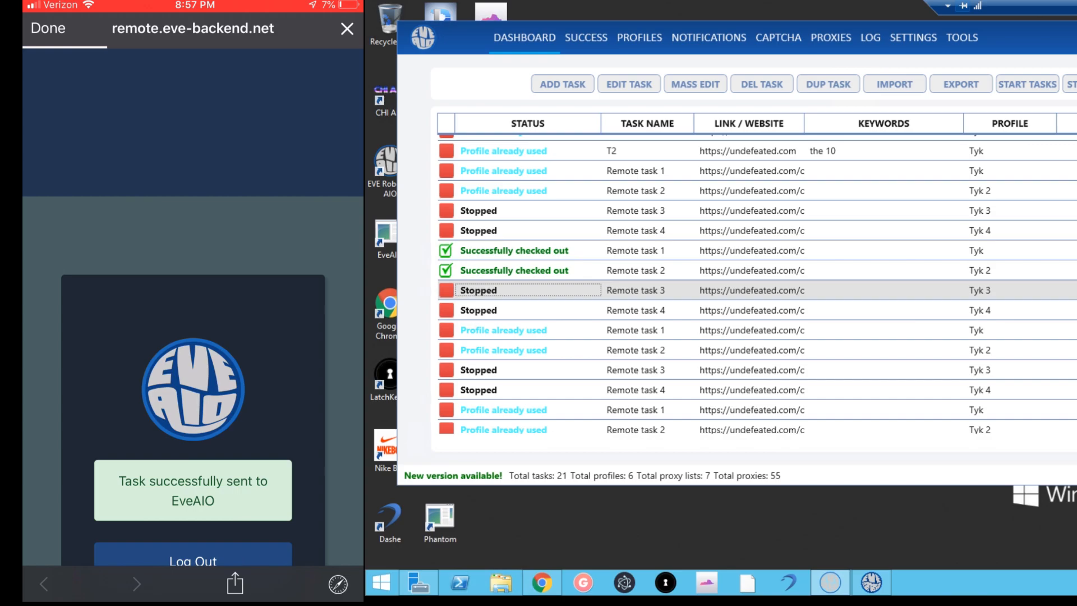
pyautogui.scroll(-2, 1046, 300)
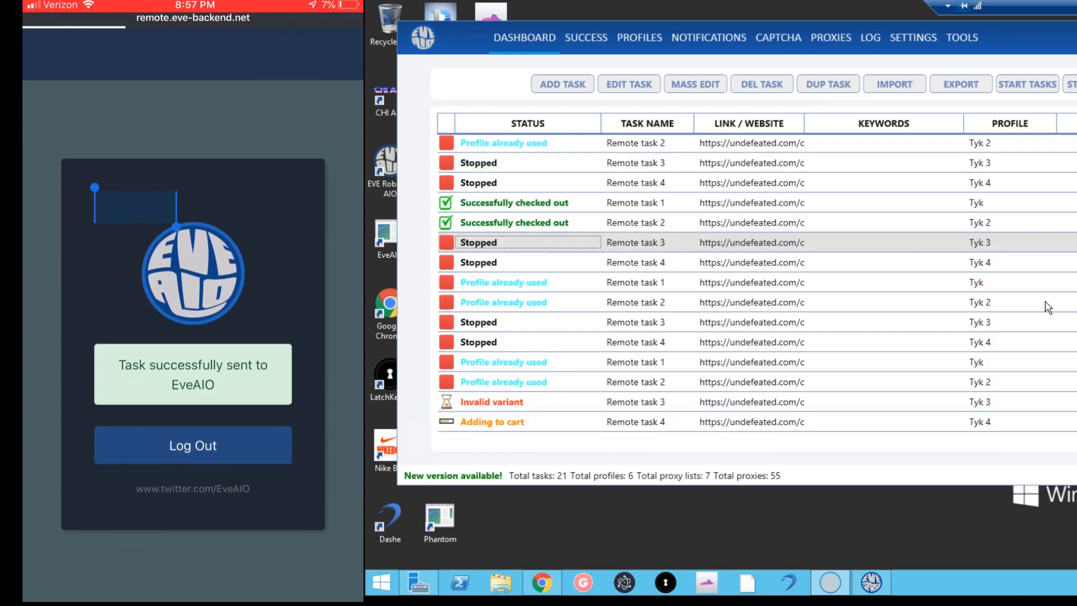
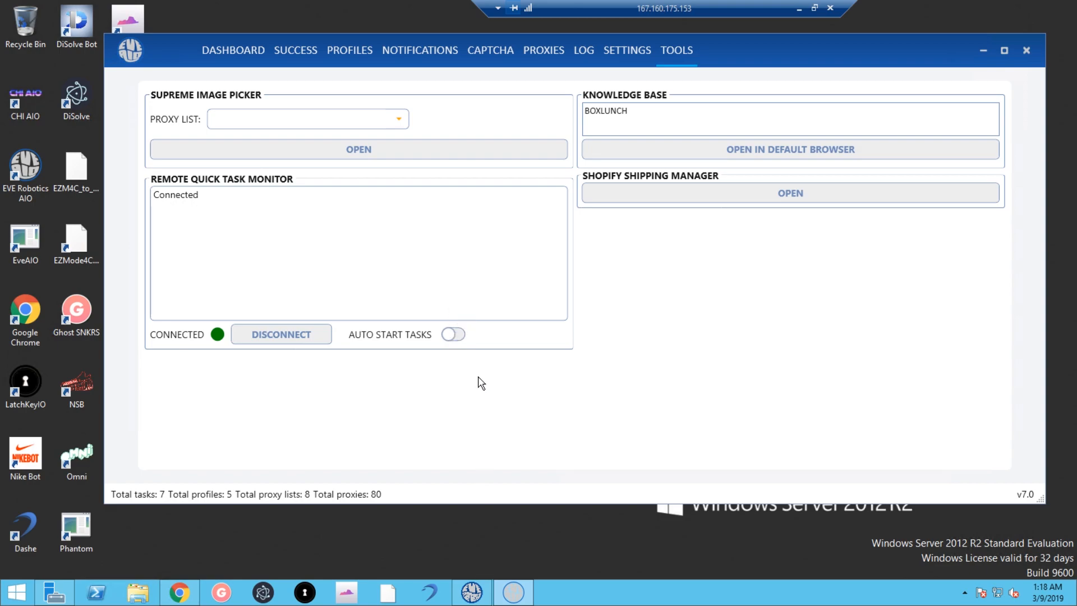
# Bring up the Undefeated AJ 9 Retro White/University Blue/Midnight Navy product page in Chrome, ready to copy its link.
pyautogui.click(455, 334)
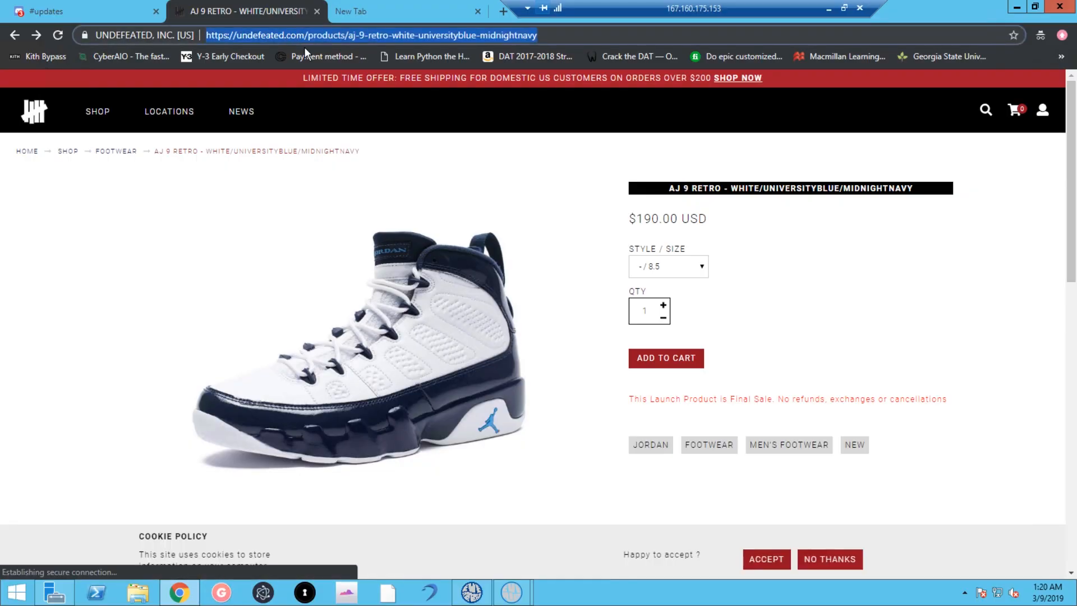
# Back in the bot, paste the Undefeated product link into Product Link and name the rate YO.
pyautogui.click(1016, 7)
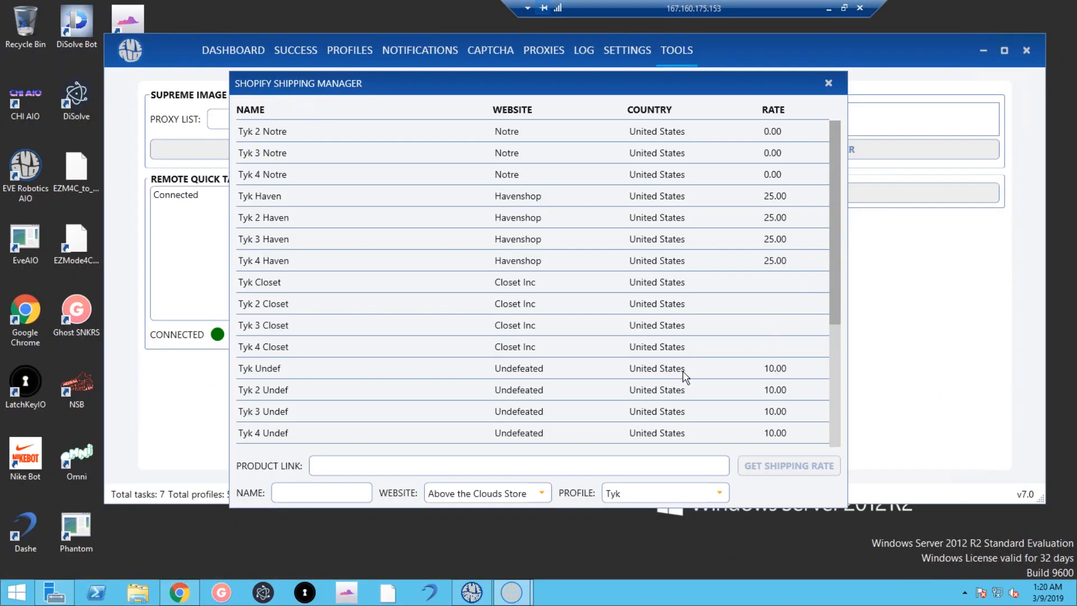
pyautogui.click(410, 462)
pyautogui.write('https://undefeated.com/products/aj-9-retro-white-universityblue-midnightnavy')
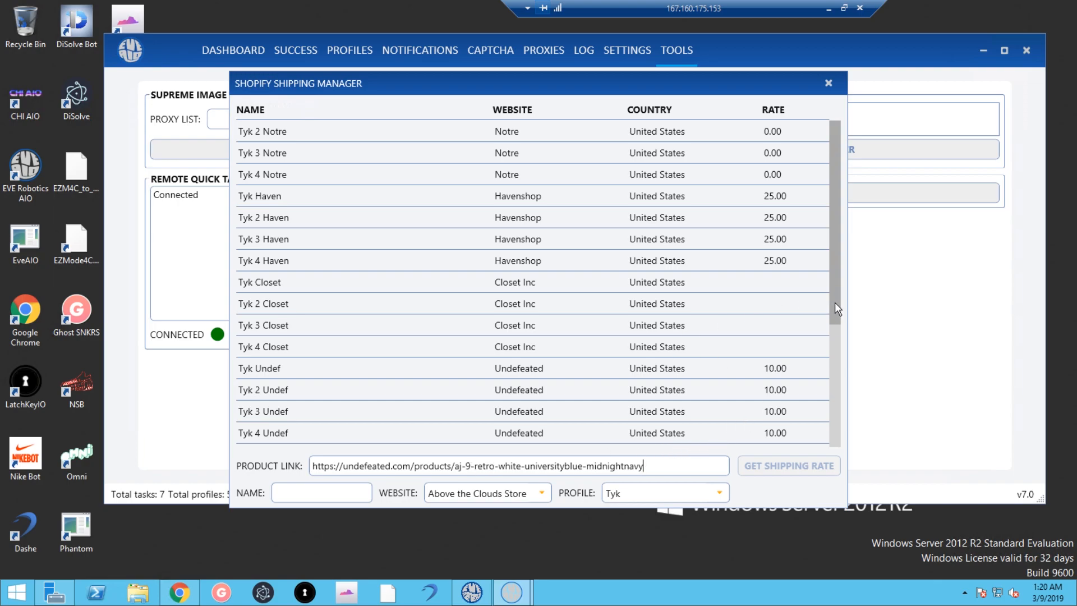
pyautogui.scroll(1, 695, 356)
pyautogui.scroll(-6, 698, 393)
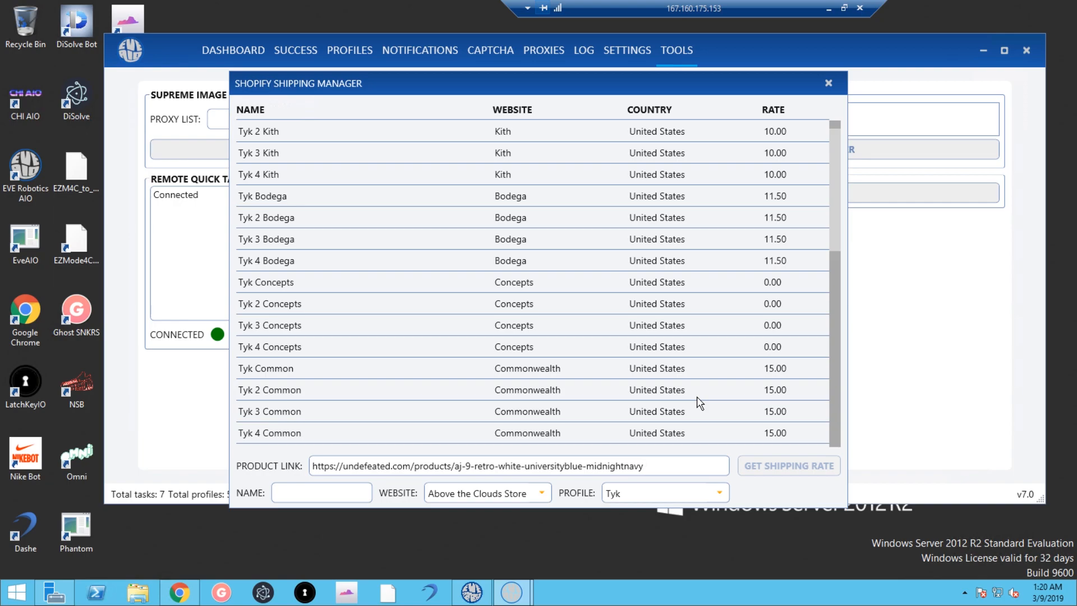
pyautogui.click(344, 491)
pyautogui.write('YO')
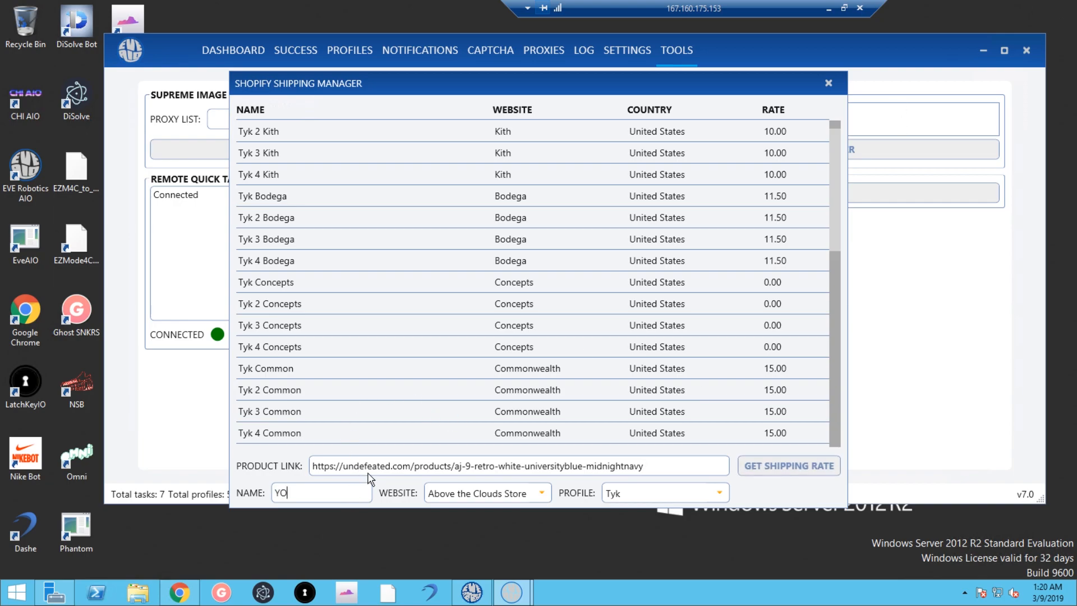
# Choose store Undefeated and profile Tyk, then fetch the shipping rate for the link.
pyautogui.click(496, 492)
pyautogui.scroll(-20, 488, 447)
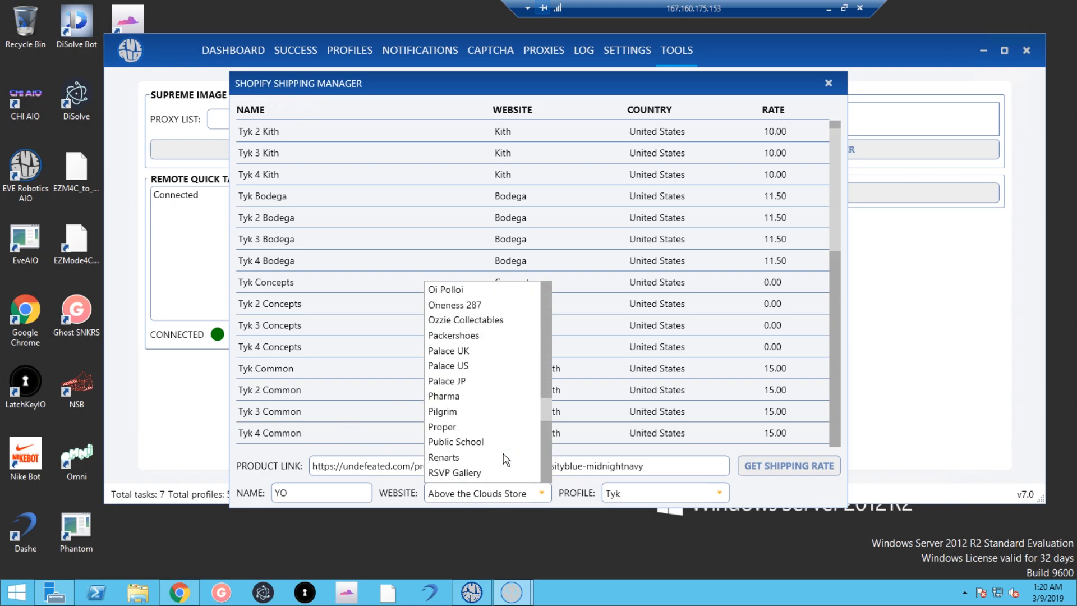
pyautogui.scroll(-7, 506, 458)
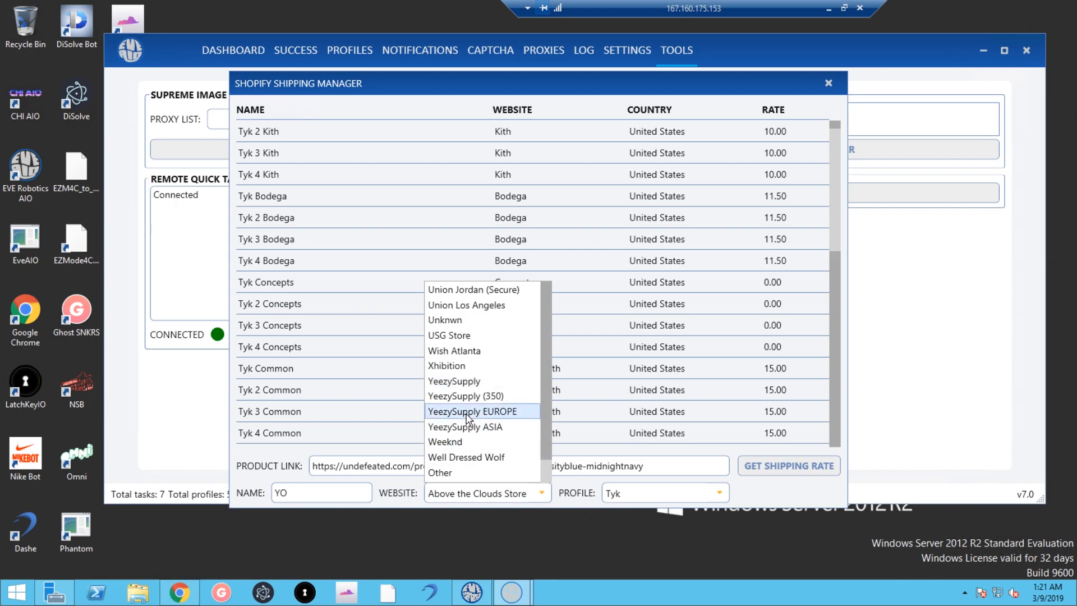
pyautogui.scroll(3, 464, 383)
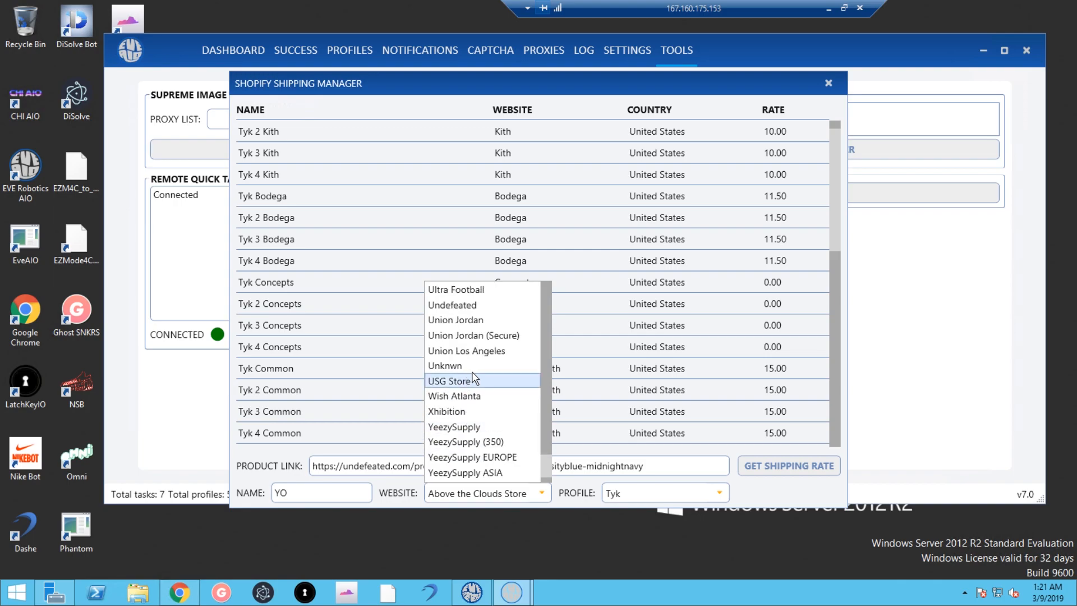
pyautogui.click(458, 311)
pyautogui.click(645, 494)
pyautogui.click(651, 509)
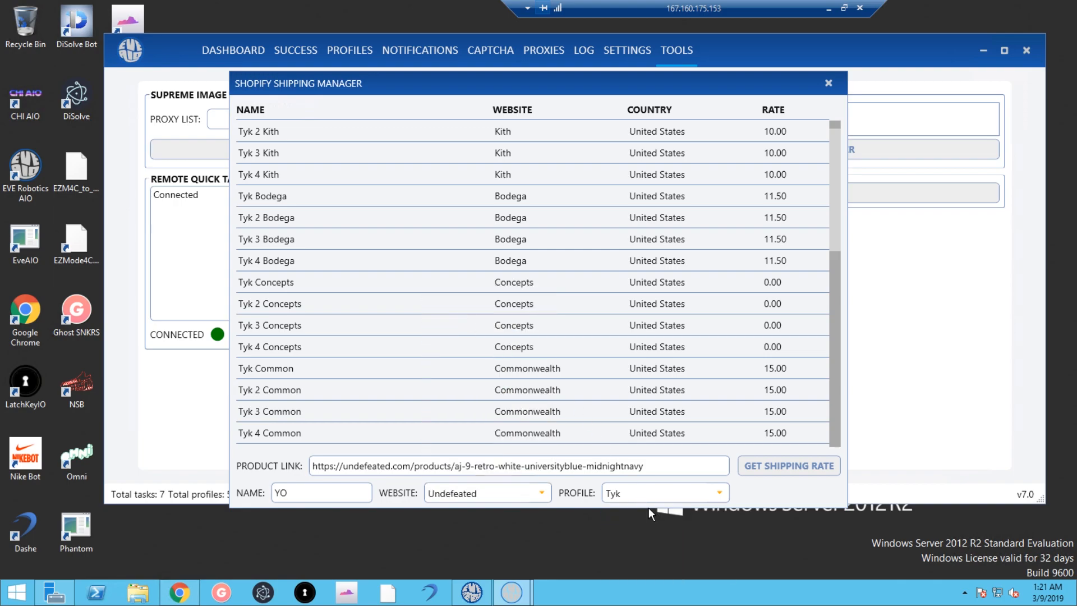
pyautogui.click(752, 468)
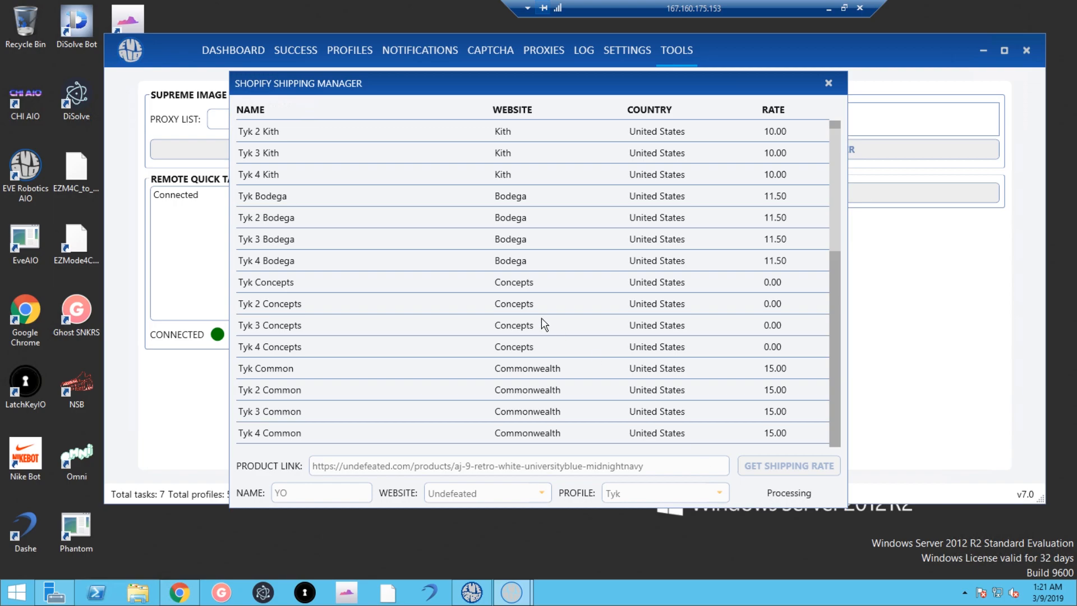
pyautogui.scroll(-8, 580, 352)
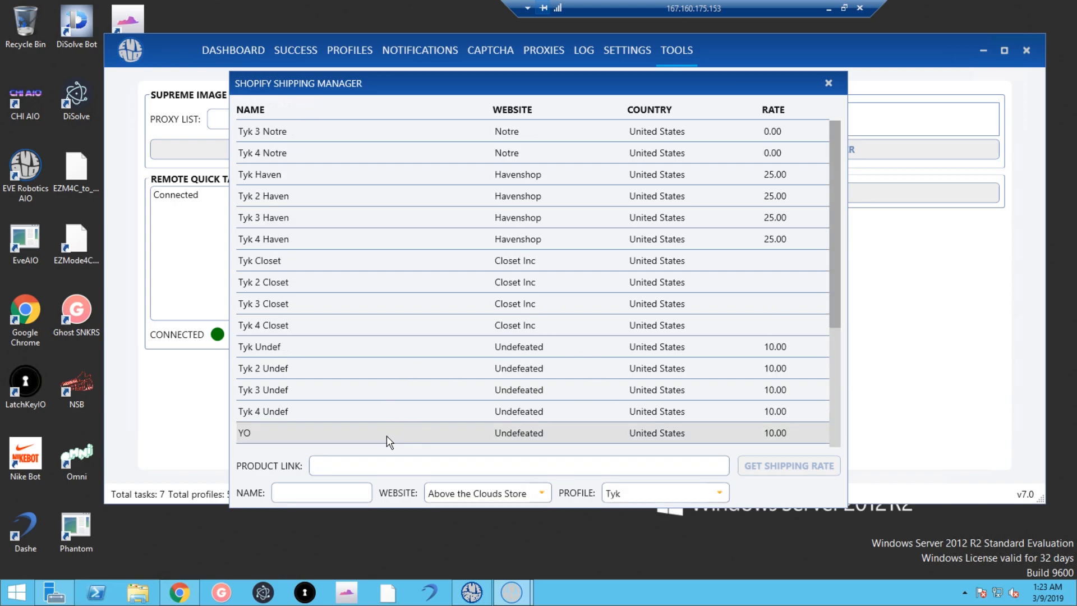
# Select the new YO rate entry, close the Shipping Manager, and set the task's shipping to YO.
pyautogui.click(322, 410)
pyautogui.click(340, 438)
pyautogui.press('Escape')
pyautogui.click(698, 210)
pyautogui.click(675, 305)
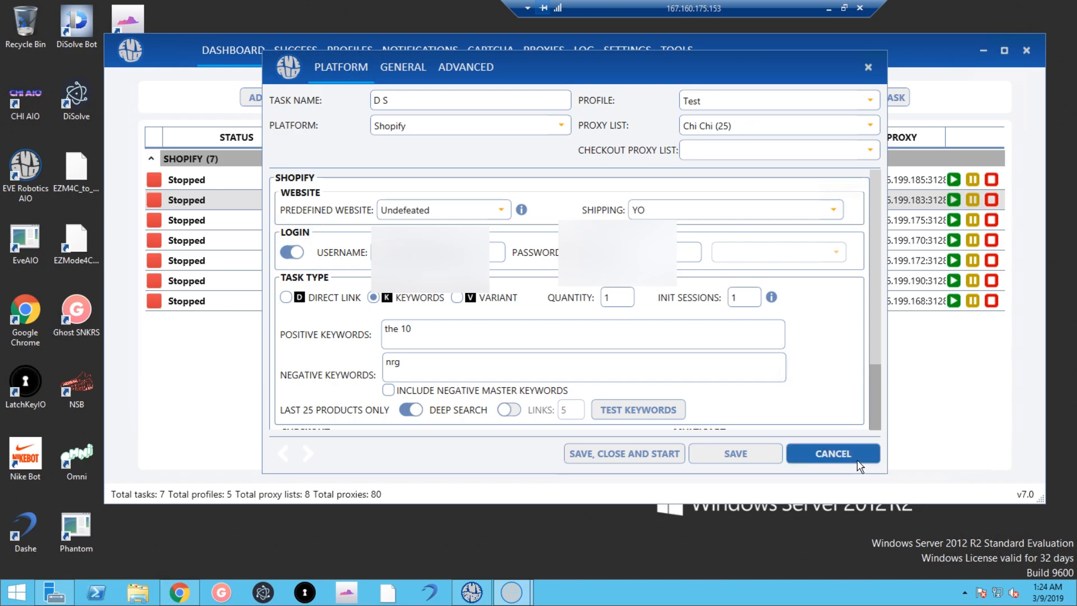
# Discard the task edits, visit Tools, then change Init Sessions to 3 and back to 1.
pyautogui.click(833, 453)
pyautogui.click(676, 50)
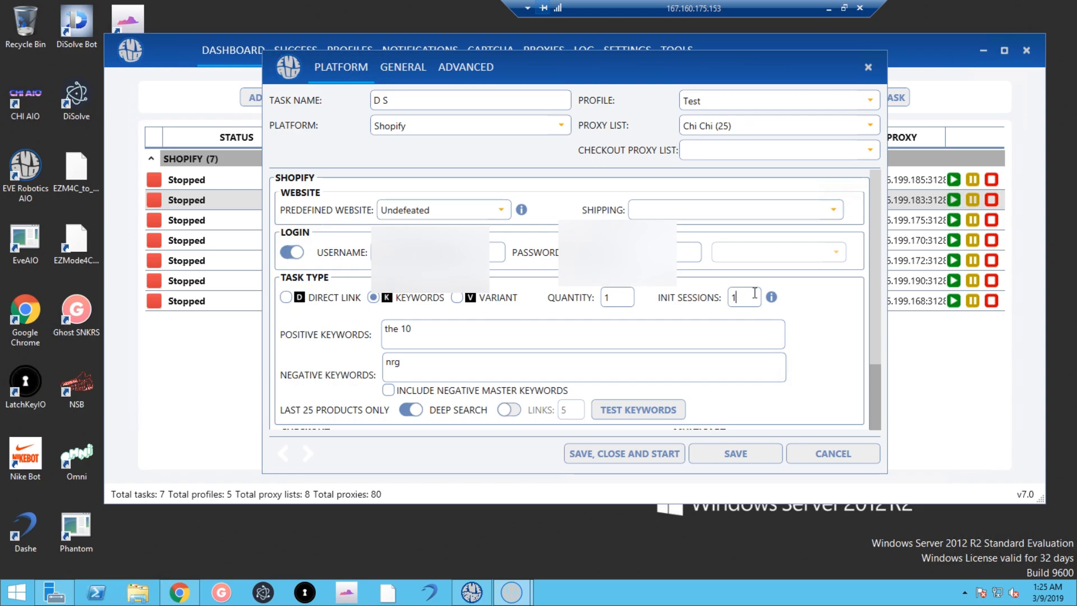
pyautogui.press('BackSpace')
pyautogui.write('3')
pyautogui.press('BackSpace')
pyautogui.write('1')
# Close the task editor and maximize the bot window so the task list fills the screen.
pyautogui.click(867, 67)
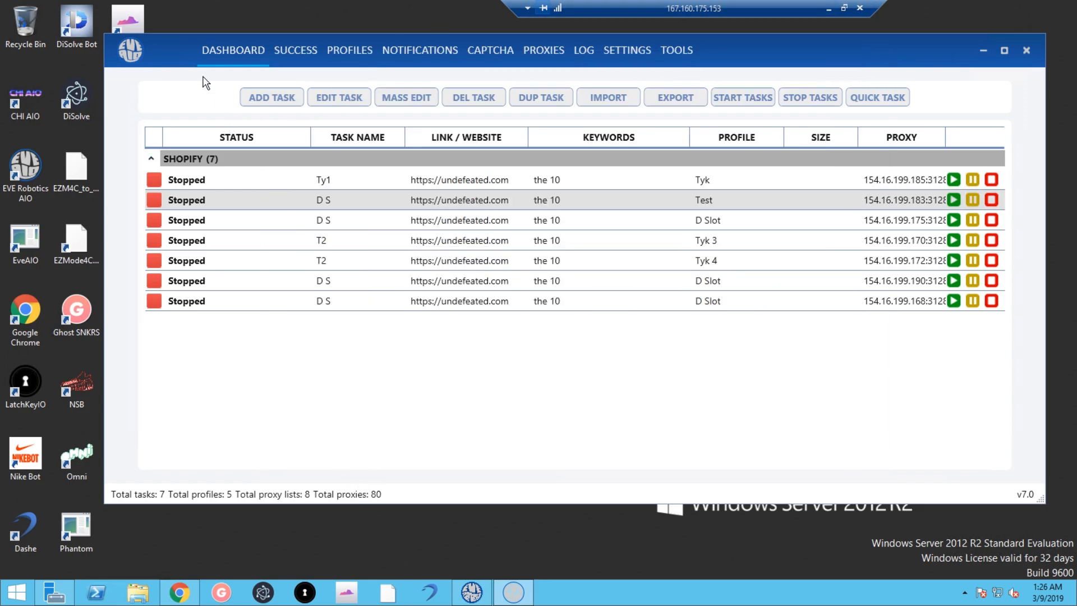
pyautogui.moveTo(187, 46); pyautogui.dragTo(186, 2)
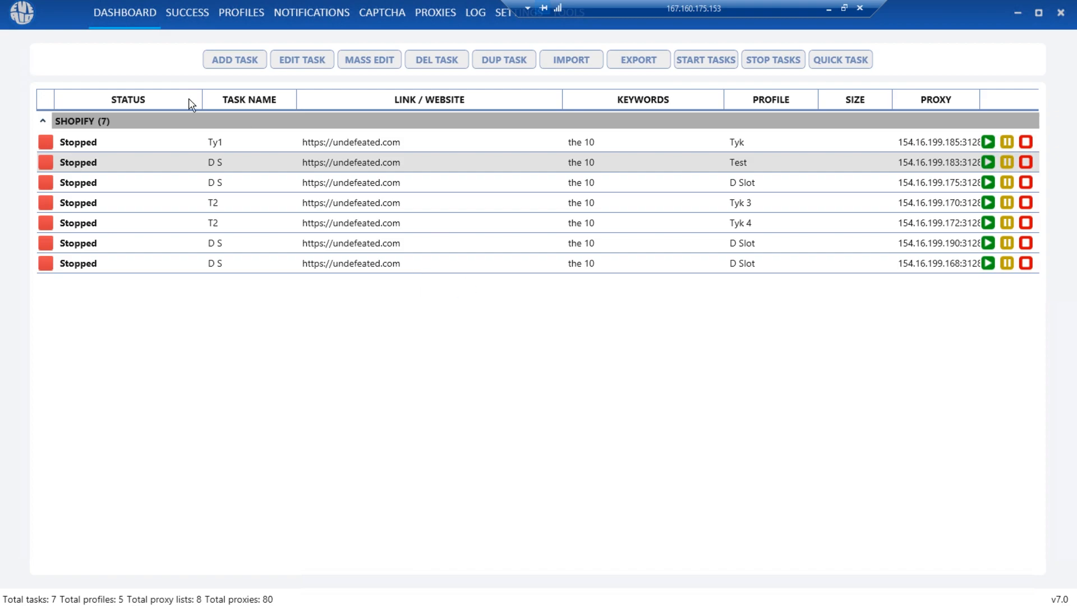